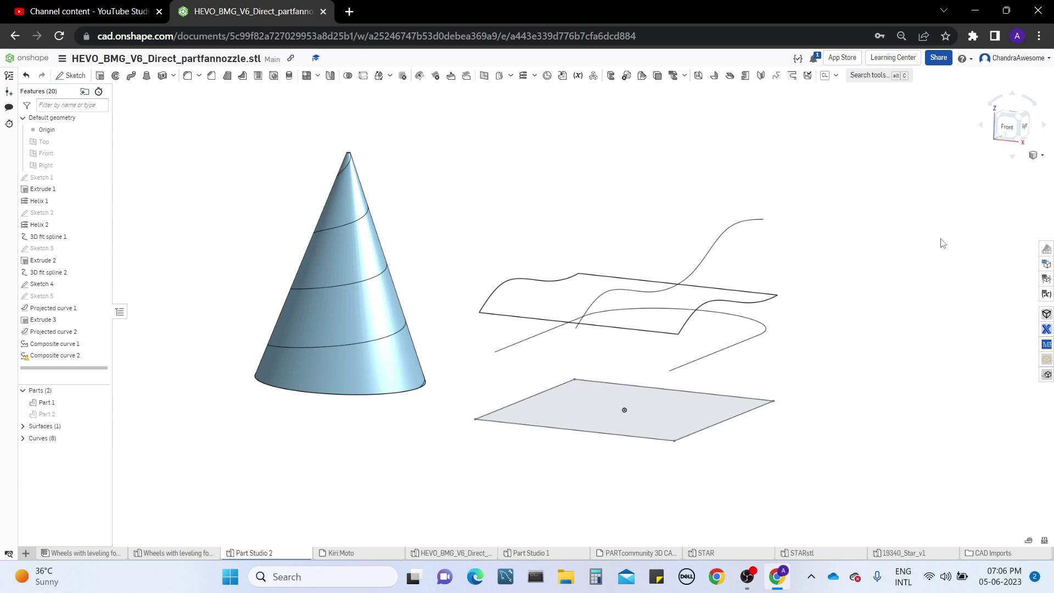
{"action": "mouse_move", "coordinate": [663, 209]}
{"action": "right_mouse_down"}
{"action": "mouse_move", "coordinate": [664, 196]}
{"action": "mouse_move", "coordinate": [676, 213]}
{"action": "mouse_move", "coordinate": [673, 202]}
{"action": "mouse_move", "coordinate": [666, 221]}
{"action": "right_mouse_up"}
{"action": "scroll", "coordinate": [588, 224], "scroll_direction": "up", "scroll_amount": 5}
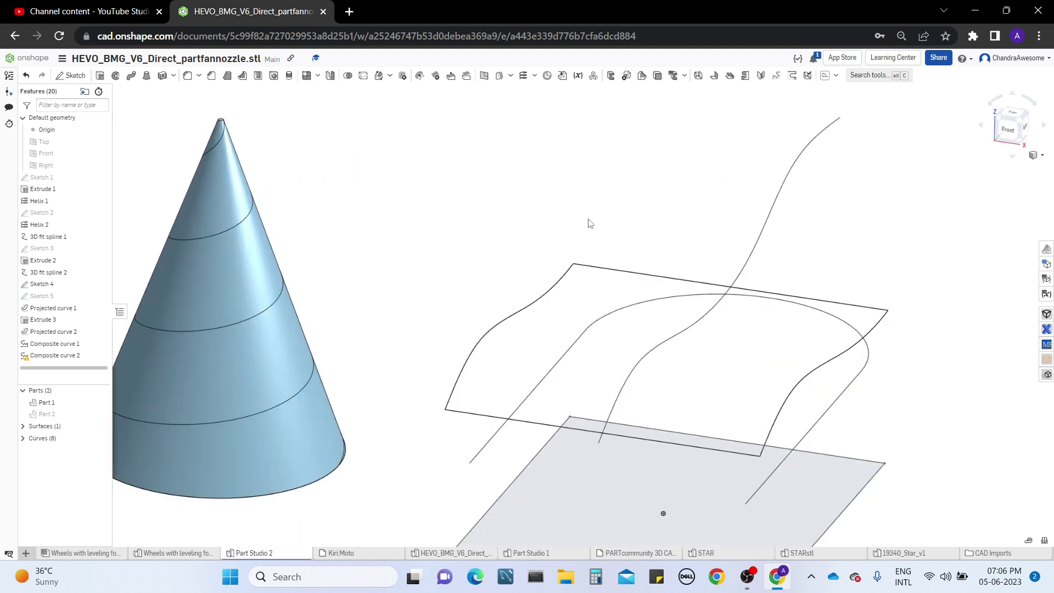
{"action": "scroll", "coordinate": [630, 214], "scroll_direction": "down", "scroll_amount": 3}
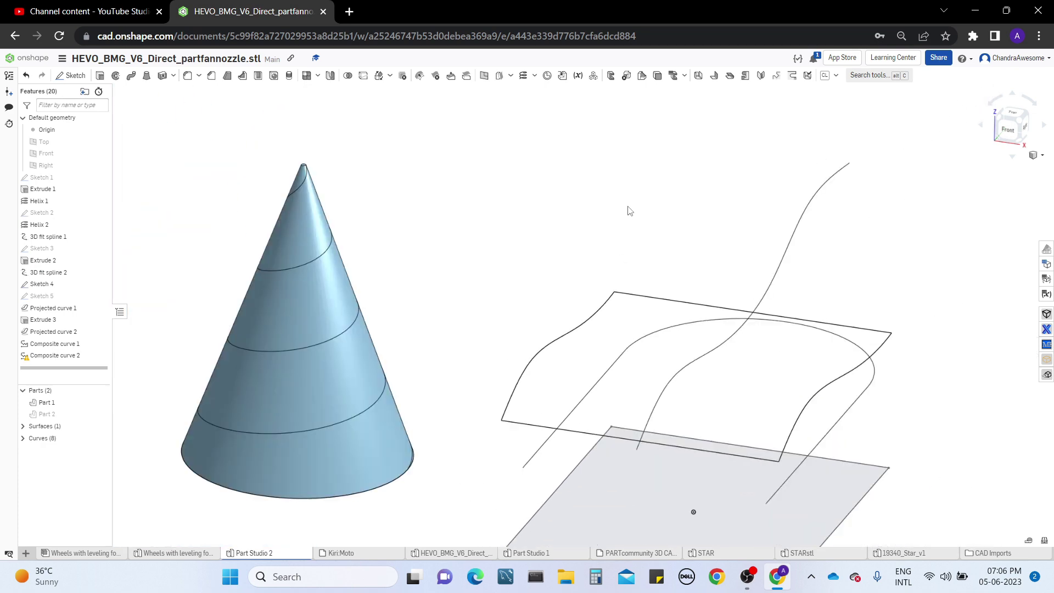
{"action": "scroll", "coordinate": [573, 328], "scroll_direction": "down", "scroll_amount": 3}
{"action": "right_click_drag", "start_coordinate": [601, 282], "coordinate": [600, 259]}
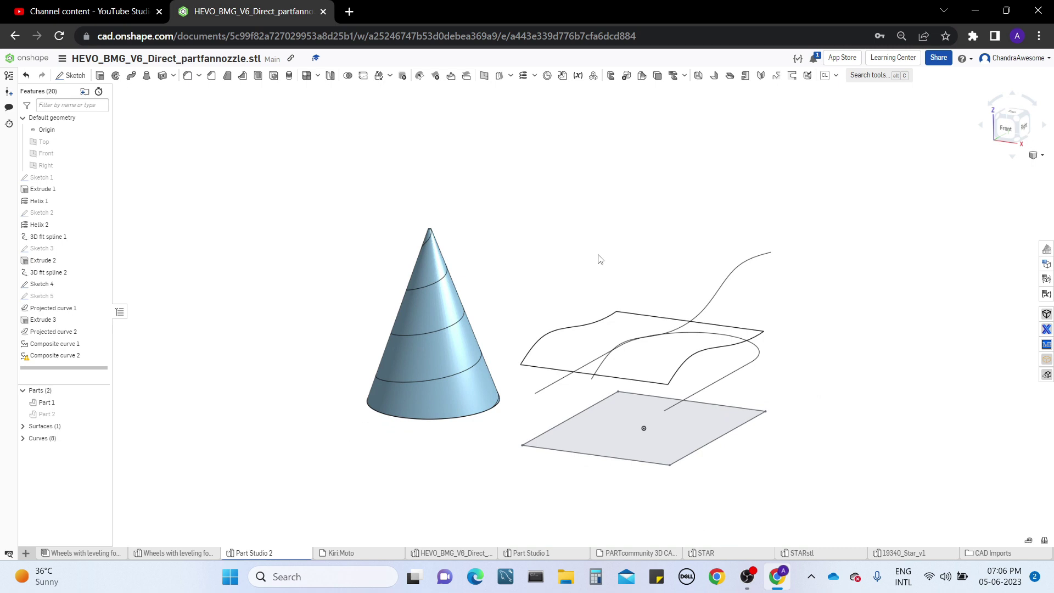
{"action": "scroll", "coordinate": [600, 258], "scroll_direction": "up", "scroll_amount": 5}
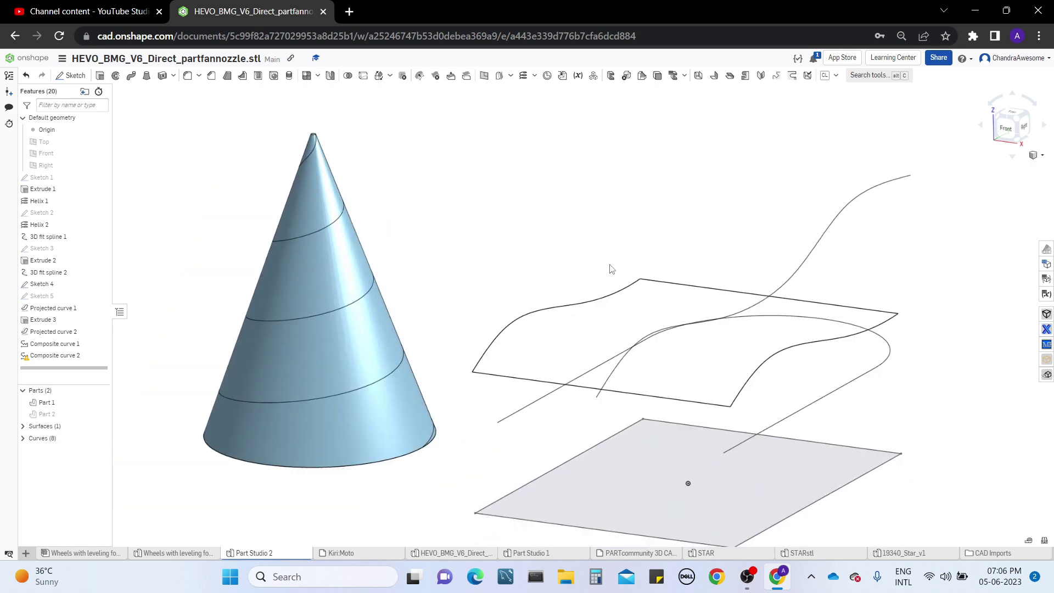
{"action": "scroll", "coordinate": [611, 269], "scroll_direction": "down", "scroll_amount": 2}
{"action": "left_click", "coordinate": [535, 75]}
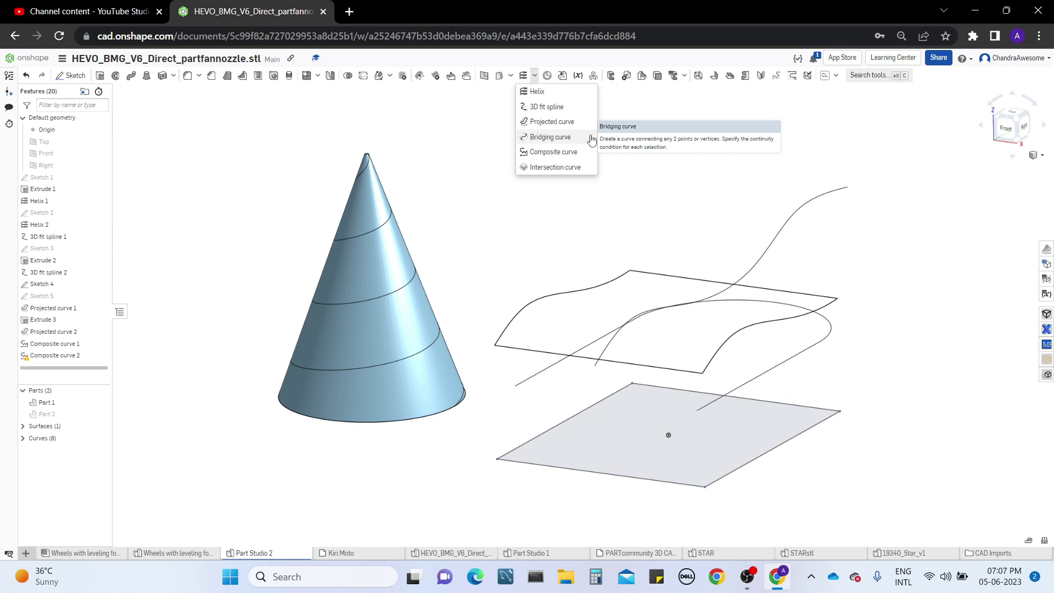
{"action": "left_click", "coordinate": [655, 207]}
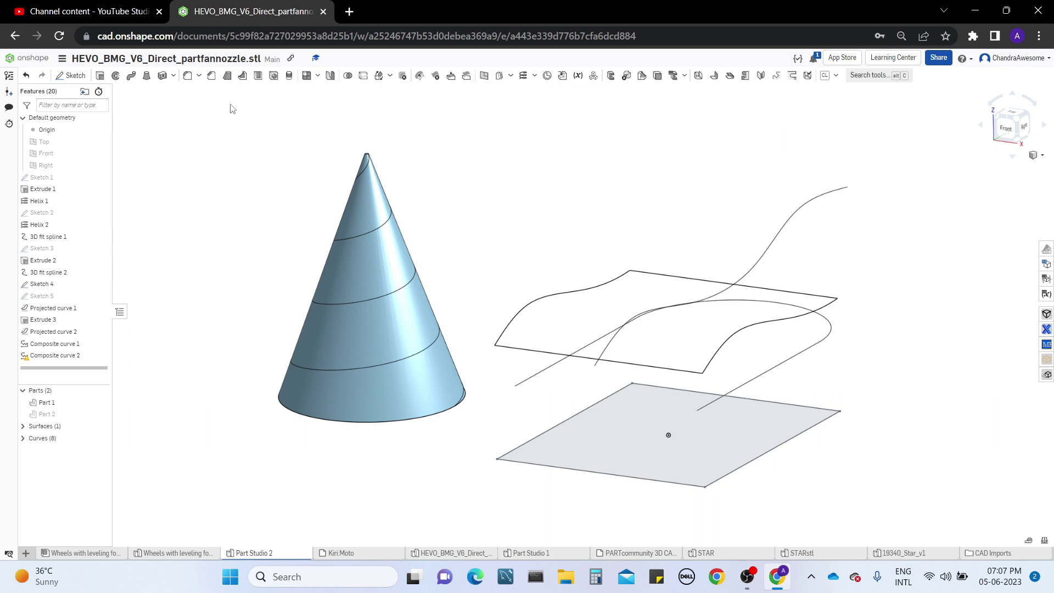
Step: Start a sketch on the rectangular face of Sketch 4 and draw a freehand S-shaped Bezier curve with eight control points
{"action": "left_click", "coordinate": [63, 78]}
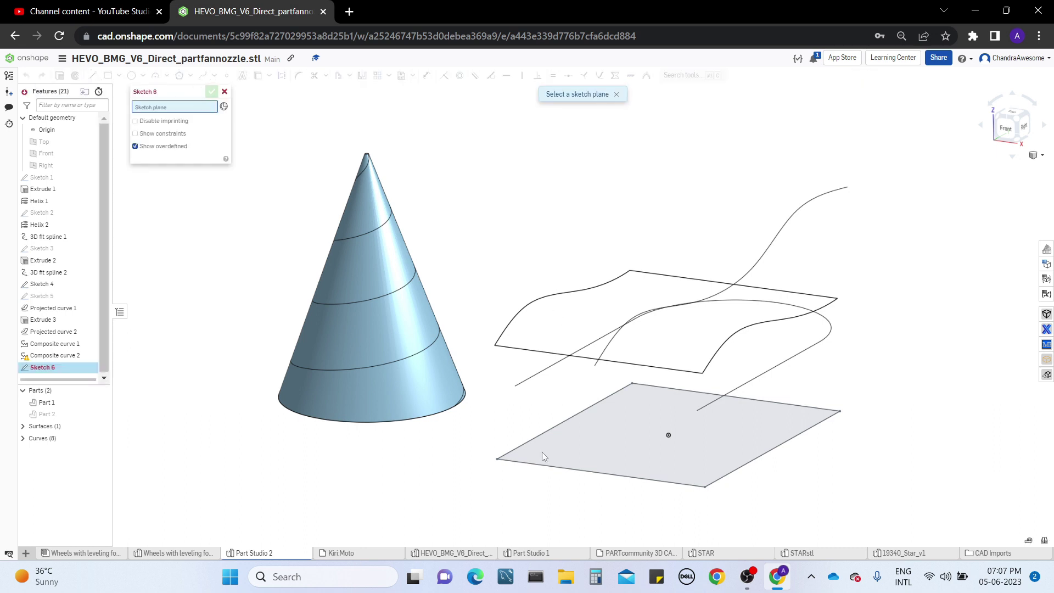
{"action": "left_click", "coordinate": [561, 440]}
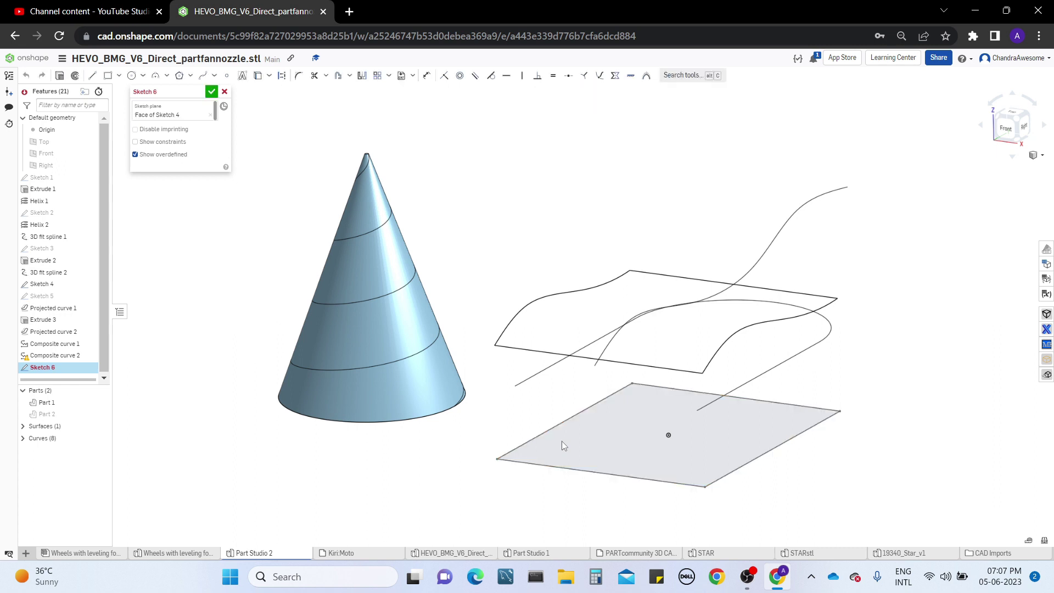
{"action": "left_click", "coordinate": [214, 76]}
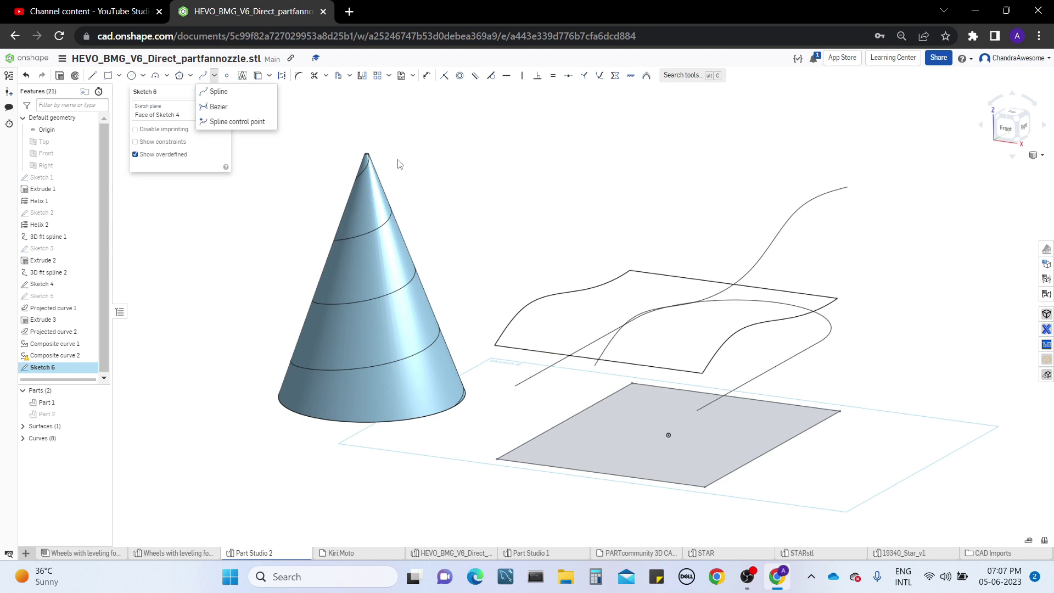
{"action": "left_click", "coordinate": [235, 110]}
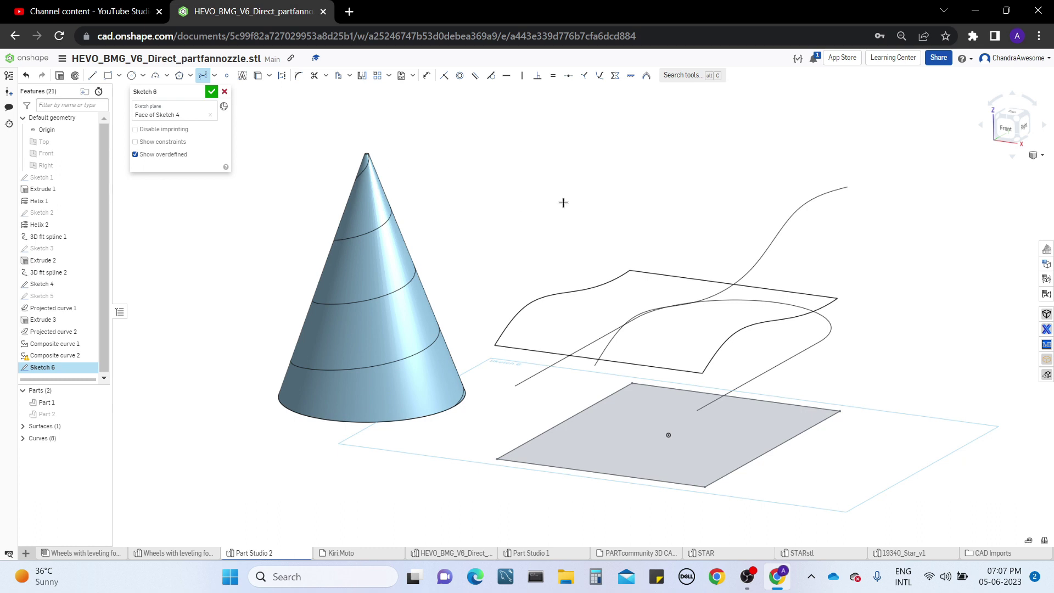
{"action": "left_click", "coordinate": [446, 198]}
{"action": "left_click", "coordinate": [587, 221]}
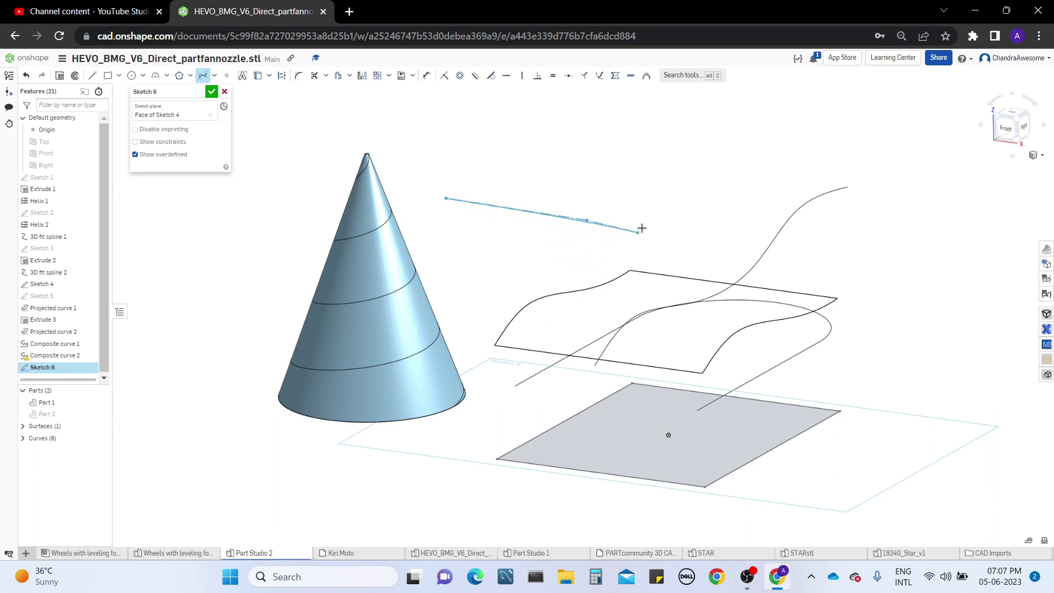
{"action": "right_click_drag", "start_coordinate": [624, 248], "coordinate": [603, 497]}
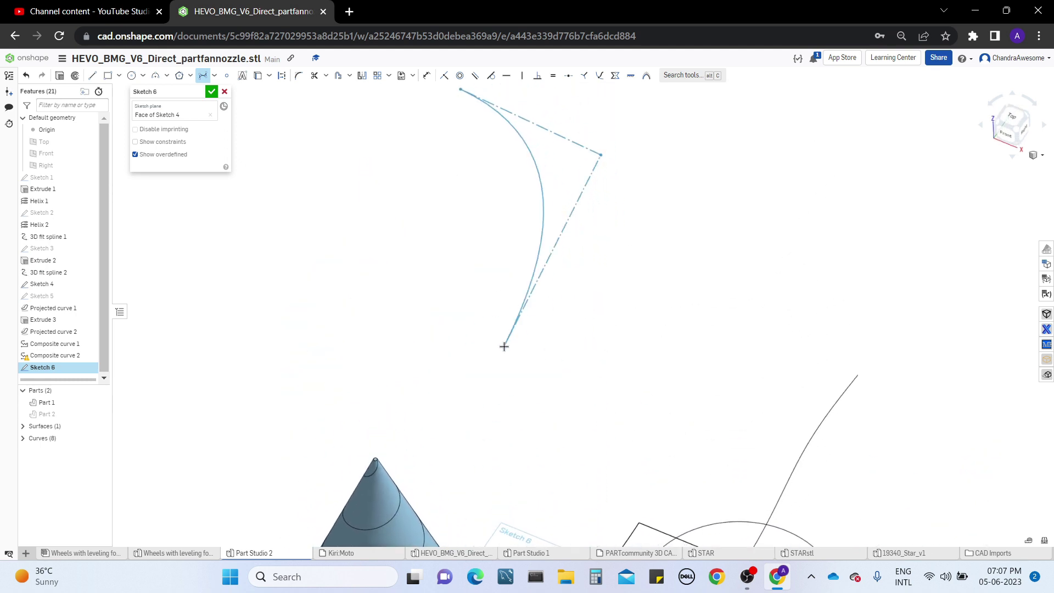
{"action": "left_click", "coordinate": [587, 356]}
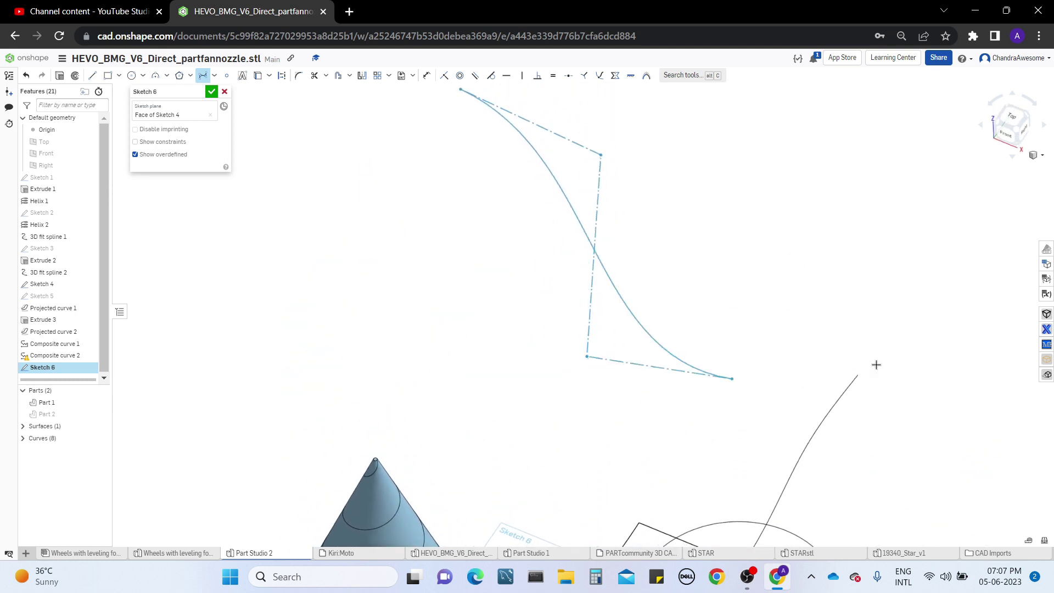
{"action": "left_click", "coordinate": [825, 360]}
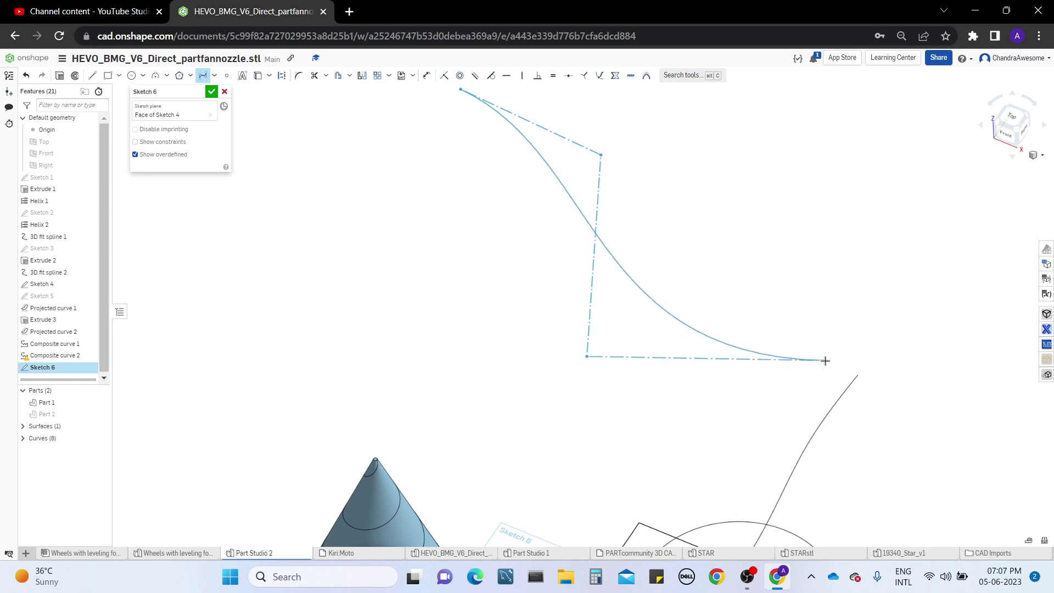
{"action": "double_click", "coordinate": [896, 306]}
{"action": "mouse_move", "coordinate": [736, 311]}
{"action": "middle_mouse_down"}
{"action": "mouse_move", "coordinate": [636, 329]}
{"action": "mouse_move", "coordinate": [697, 358]}
{"action": "mouse_move", "coordinate": [720, 348]}
{"action": "middle_mouse_up"}
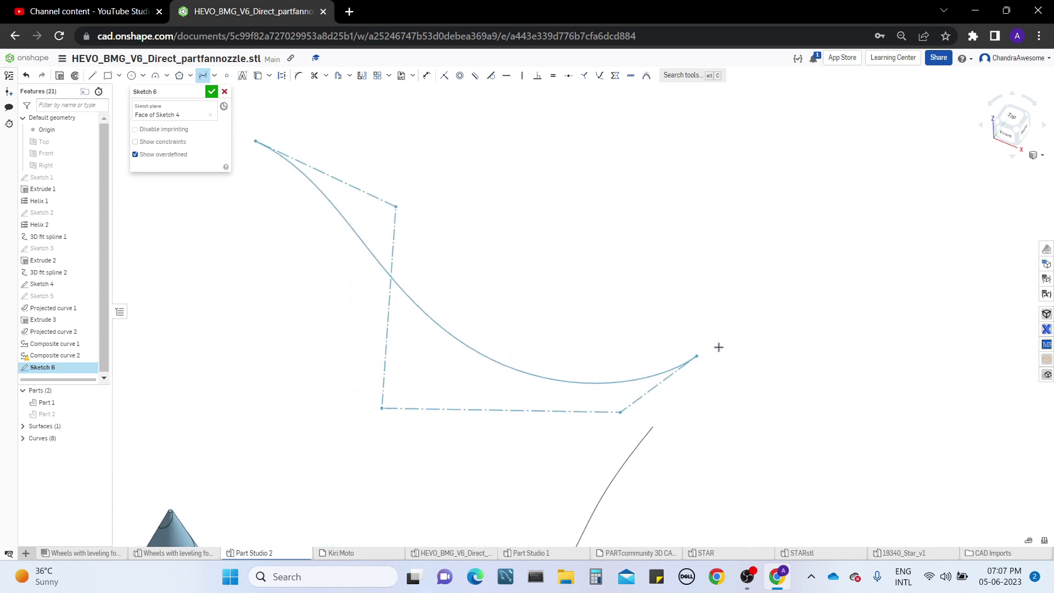
{"action": "scroll", "coordinate": [797, 333], "scroll_direction": "up", "scroll_amount": 2}
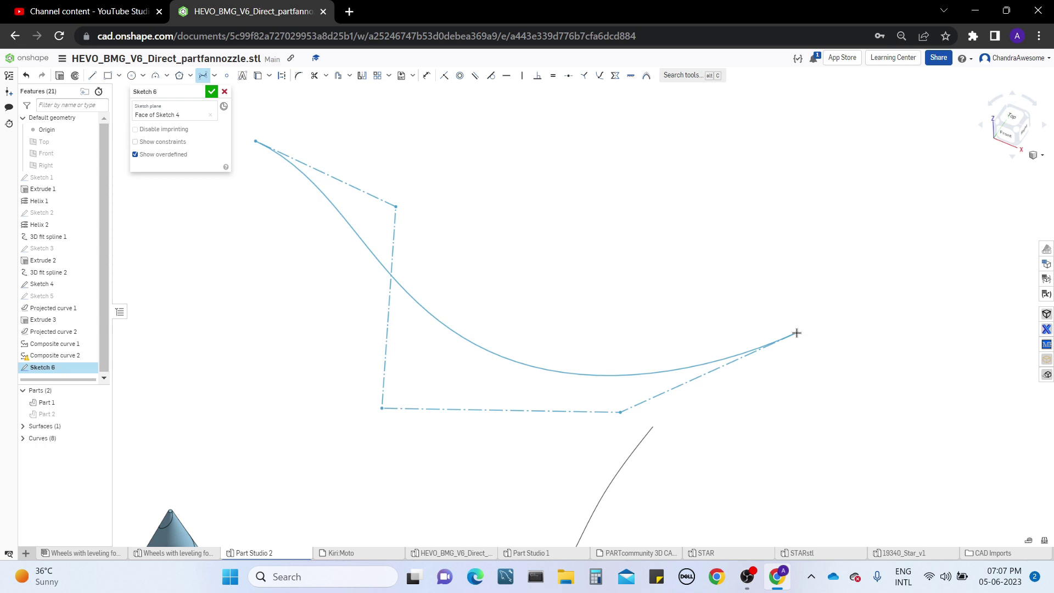
{"action": "left_click", "coordinate": [763, 317]}
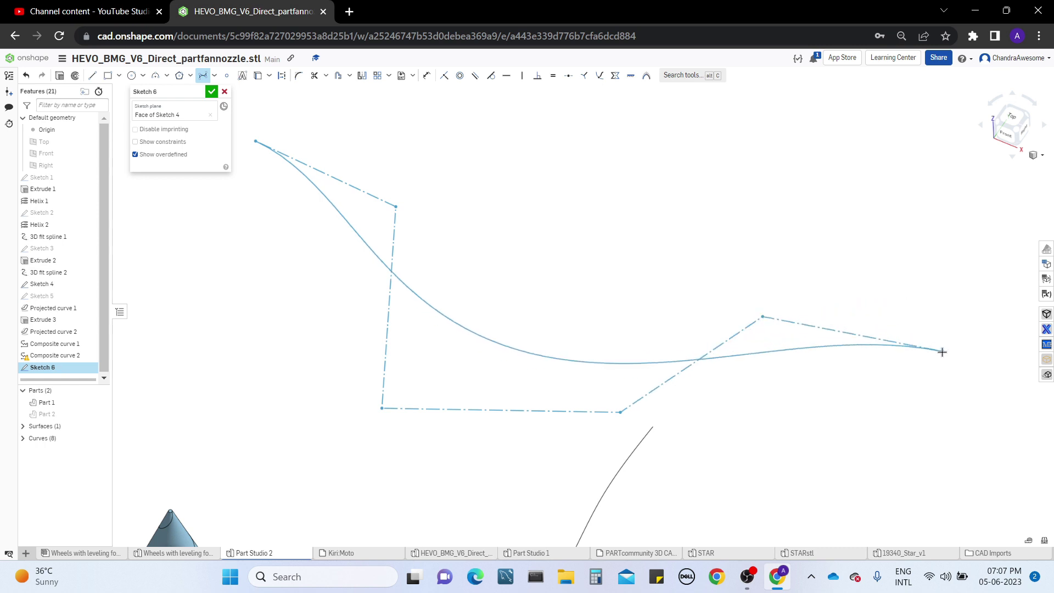
{"action": "left_click", "coordinate": [943, 352]}
{"action": "left_click", "coordinate": [982, 473]}
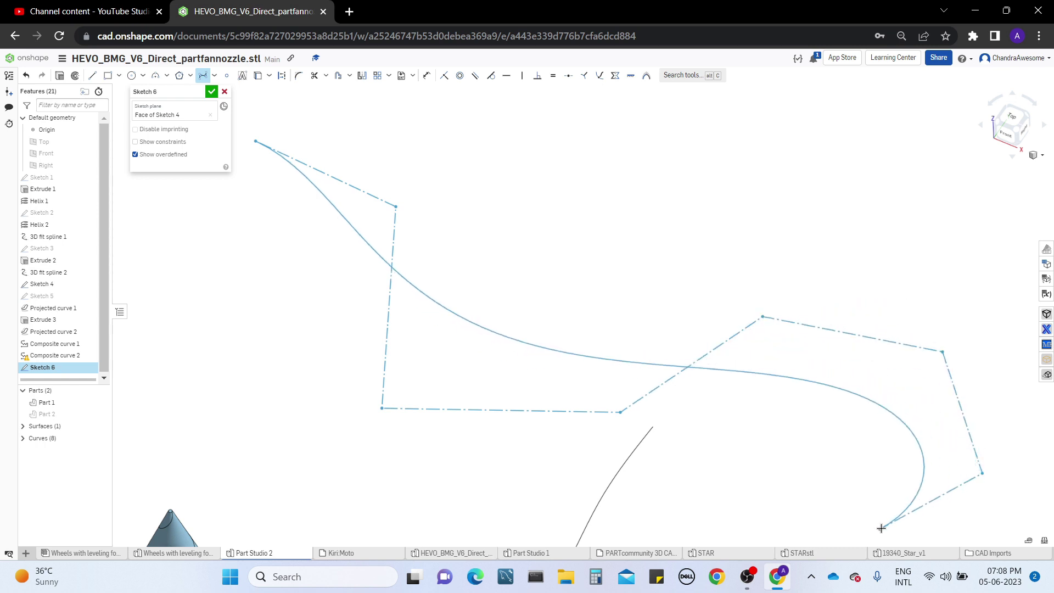
{"action": "double_click", "coordinate": [874, 527]}
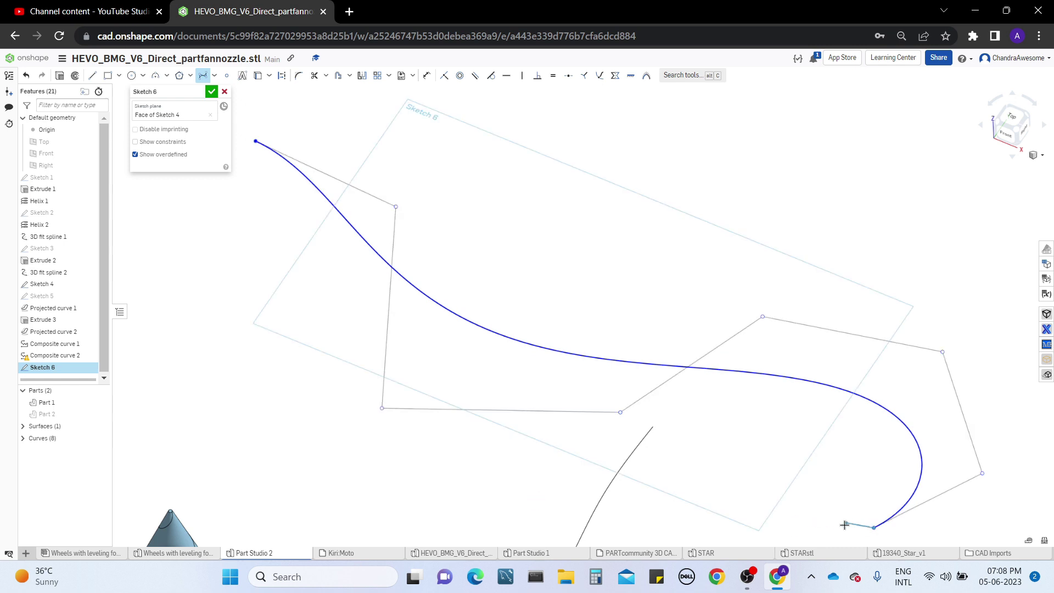
{"action": "key", "text": "Escape"}
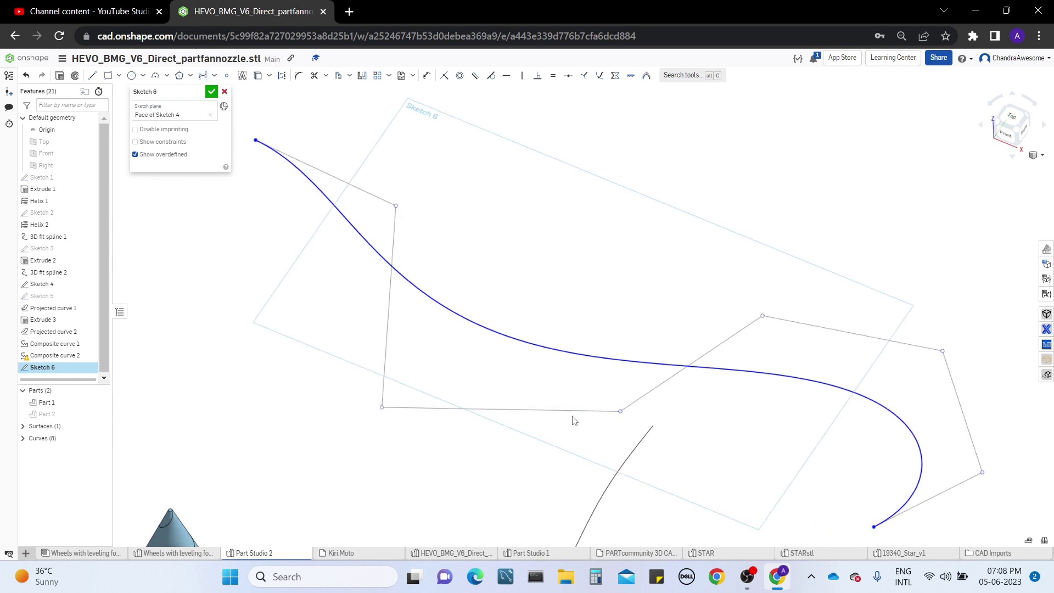
Step: Reshape the Bezier curve by moving its third control point slightly towards the fourth one
{"action": "key", "text": "q"}
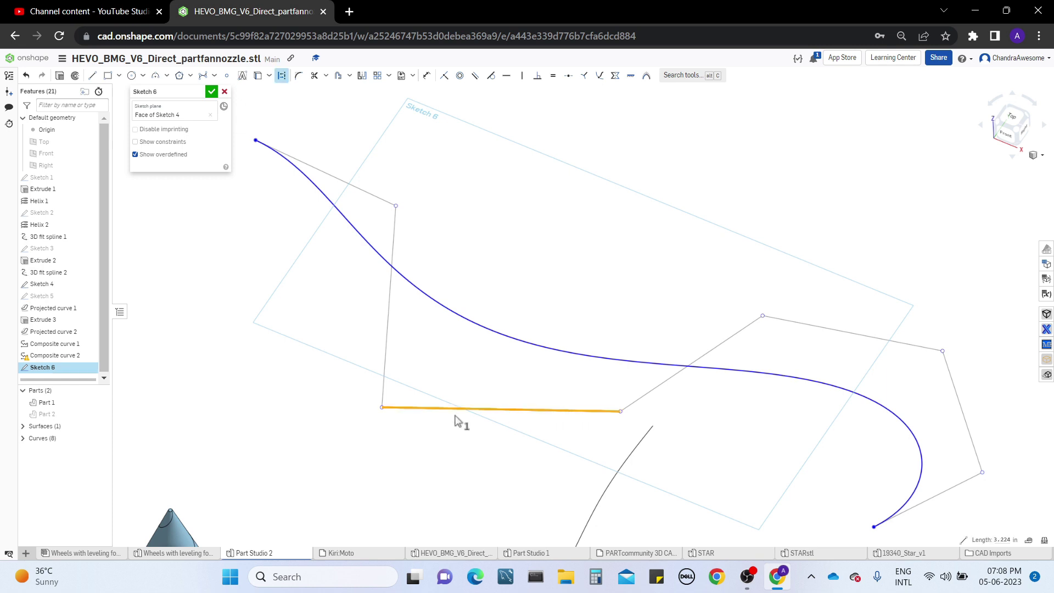
{"action": "left_click", "coordinate": [406, 437]}
{"action": "mouse_move", "coordinate": [383, 410]}
{"action": "left_mouse_down"}
{"action": "mouse_move", "coordinate": [454, 351]}
{"action": "mouse_move", "coordinate": [399, 414]}
{"action": "left_mouse_up"}
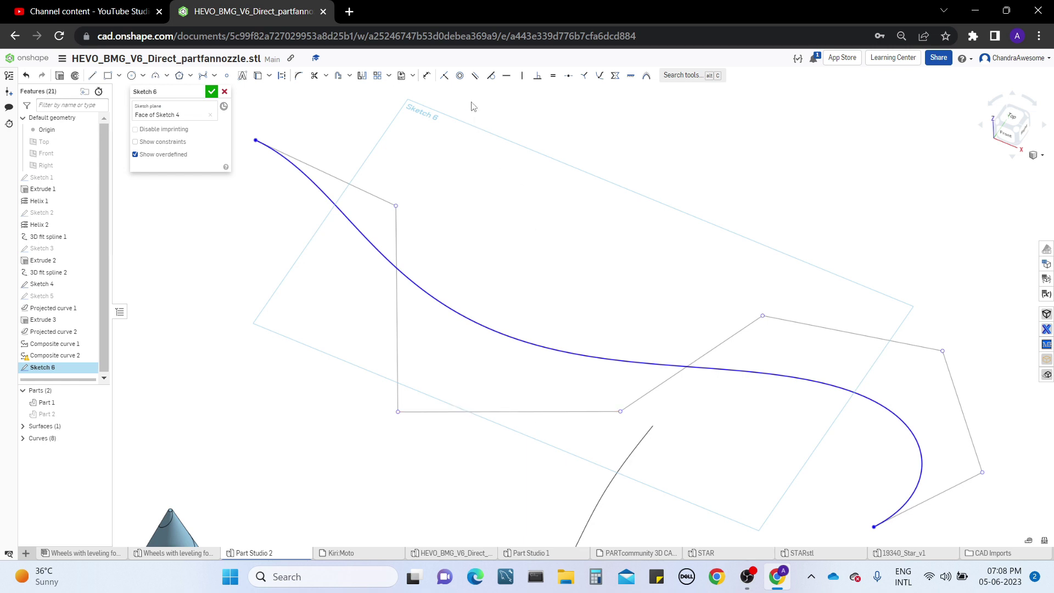
Step: Dimension the control polygon segment between the Bezier's third and fourth control points, and finish the sketch
{"action": "left_click", "coordinate": [427, 75]}
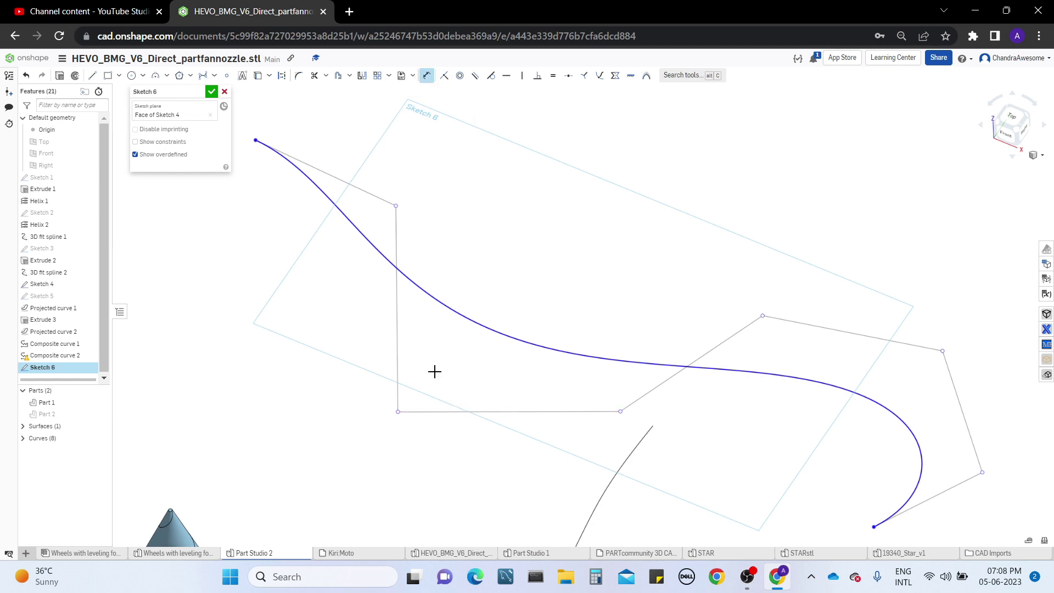
{"action": "left_click", "coordinate": [438, 413]}
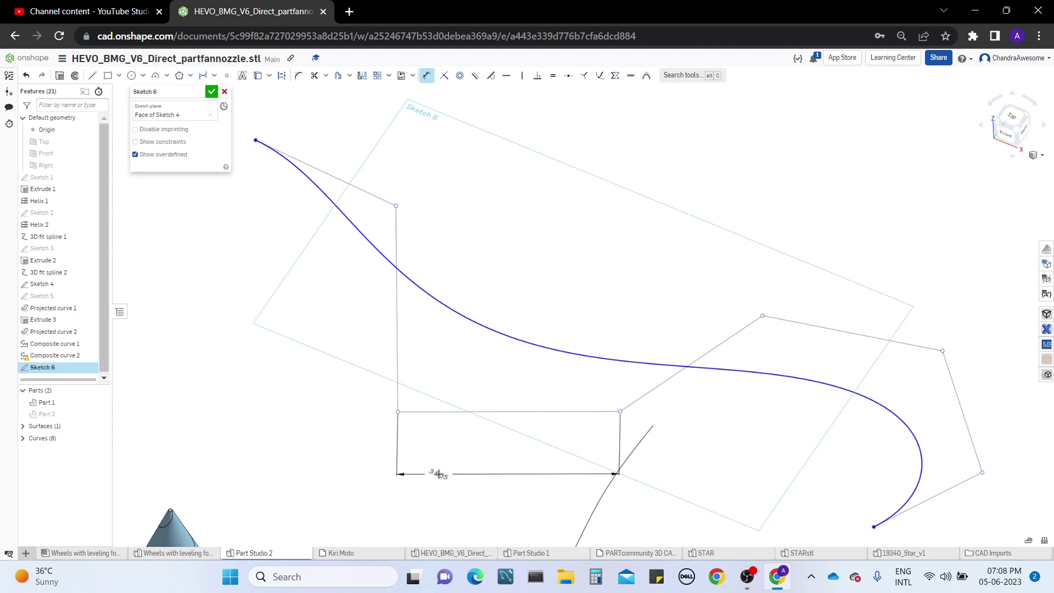
{"action": "left_click", "coordinate": [437, 474]}
{"action": "key", "text": "Return"}
{"action": "mouse_move", "coordinate": [814, 441]}
{"action": "right_mouse_down"}
{"action": "mouse_move", "coordinate": [805, 370]}
{"action": "mouse_move", "coordinate": [714, 381]}
{"action": "mouse_move", "coordinate": [715, 412]}
{"action": "right_mouse_up"}
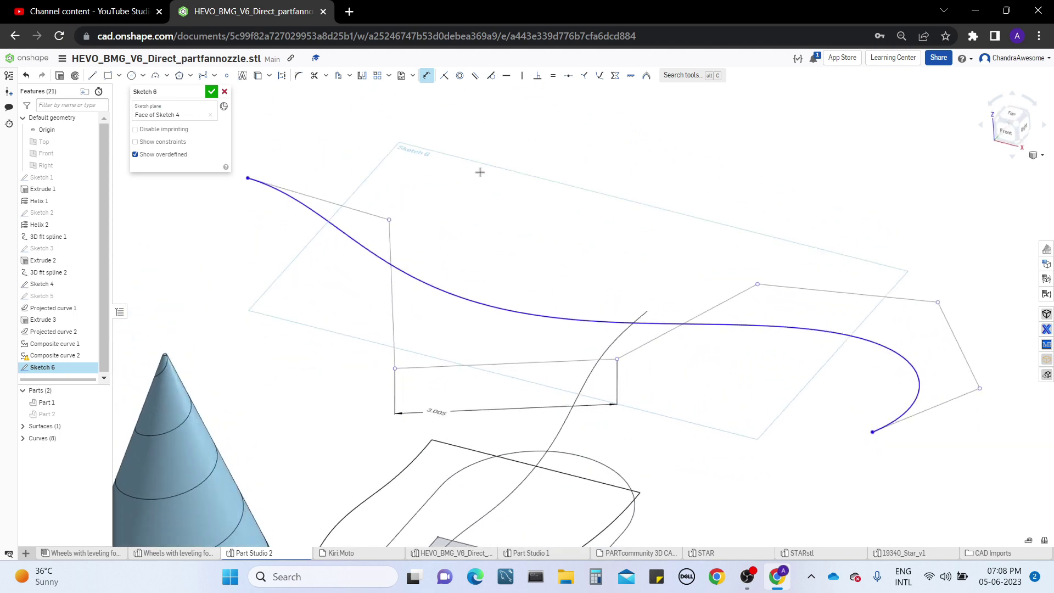
{"action": "left_click", "coordinate": [211, 91]}
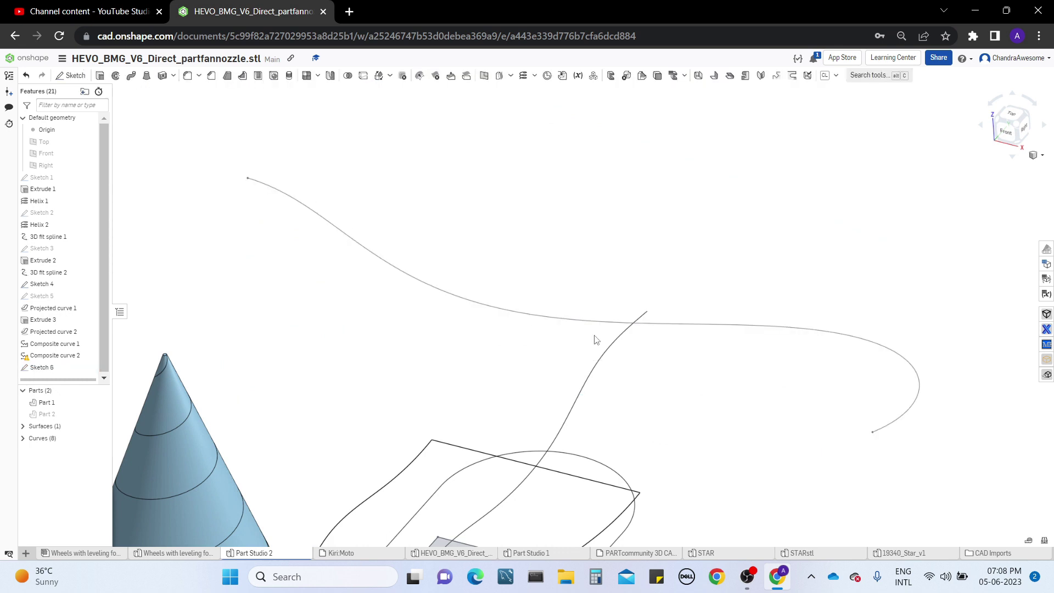
Step: Create a bridging curve and choose the corner vertex of Projected curve 1 nearest the cone as its start
{"action": "scroll", "coordinate": [596, 340], "scroll_direction": "down", "scroll_amount": 3}
{"action": "middle_click_drag", "start_coordinate": [483, 484], "coordinate": [562, 297]}
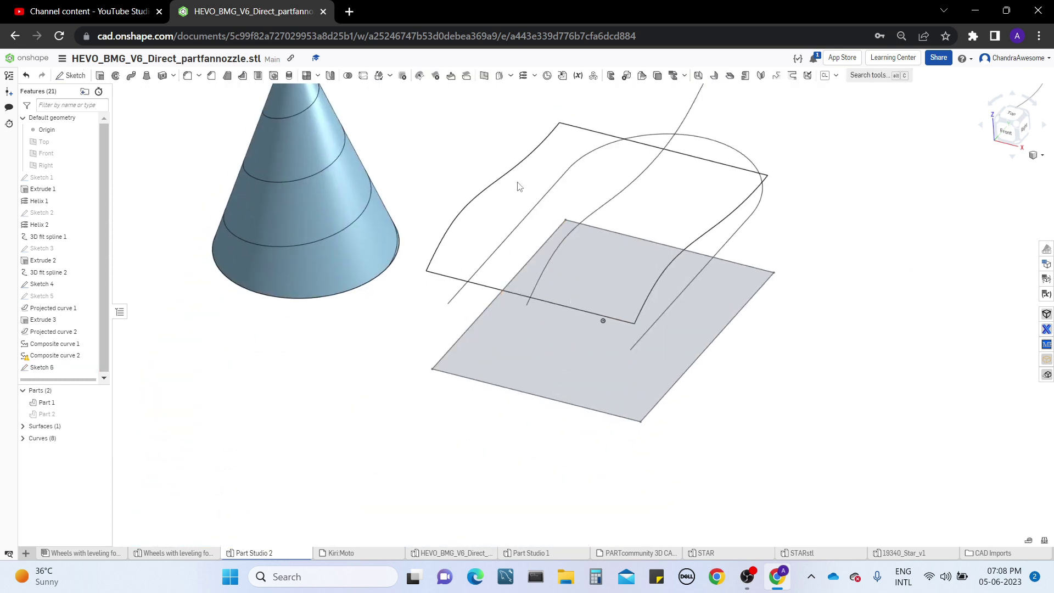
{"action": "right_click_drag", "start_coordinate": [518, 186], "coordinate": [499, 233]}
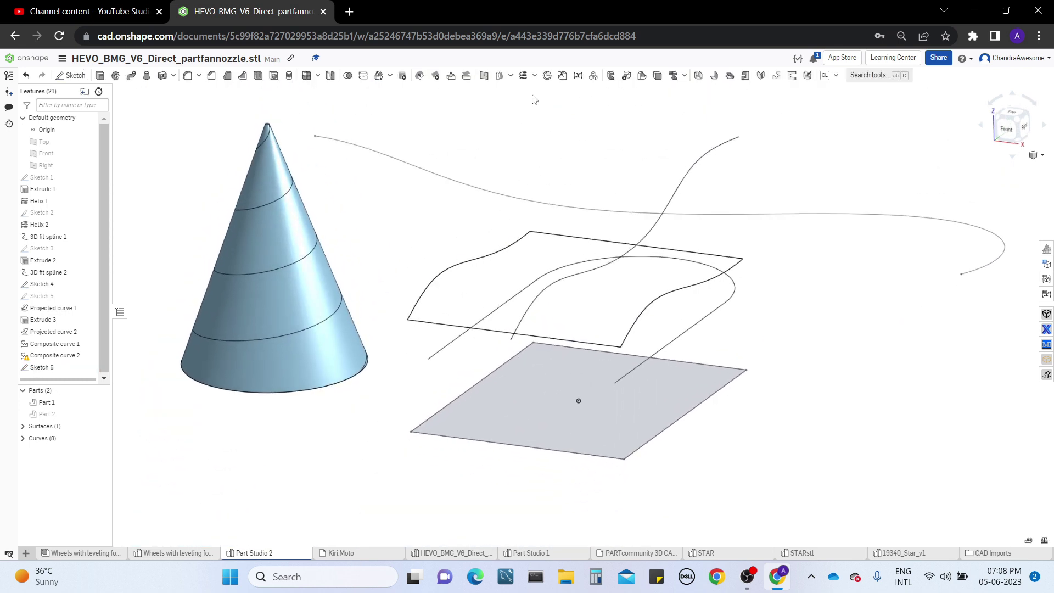
{"action": "right_click_drag", "start_coordinate": [418, 290], "coordinate": [393, 302]}
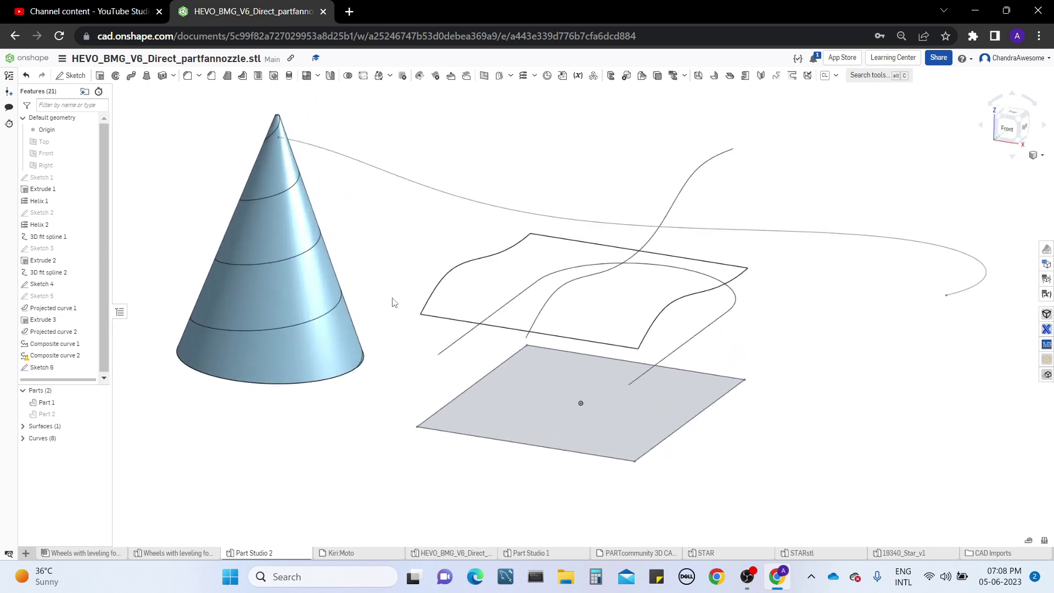
{"action": "right_click_drag", "start_coordinate": [488, 273], "coordinate": [488, 137]}
{"action": "left_click", "coordinate": [534, 76]}
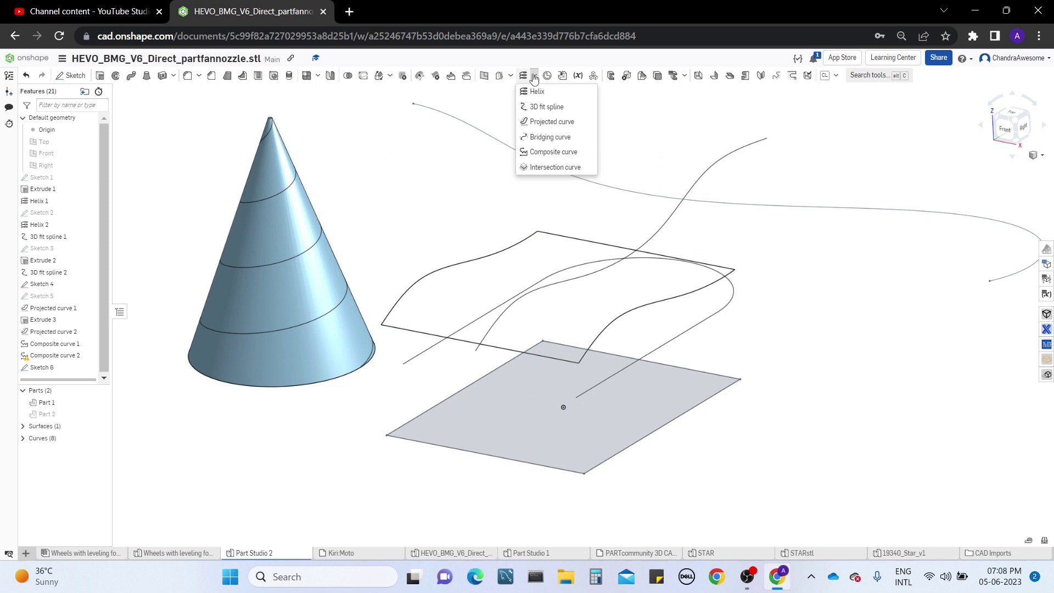
{"action": "left_click", "coordinate": [539, 138]}
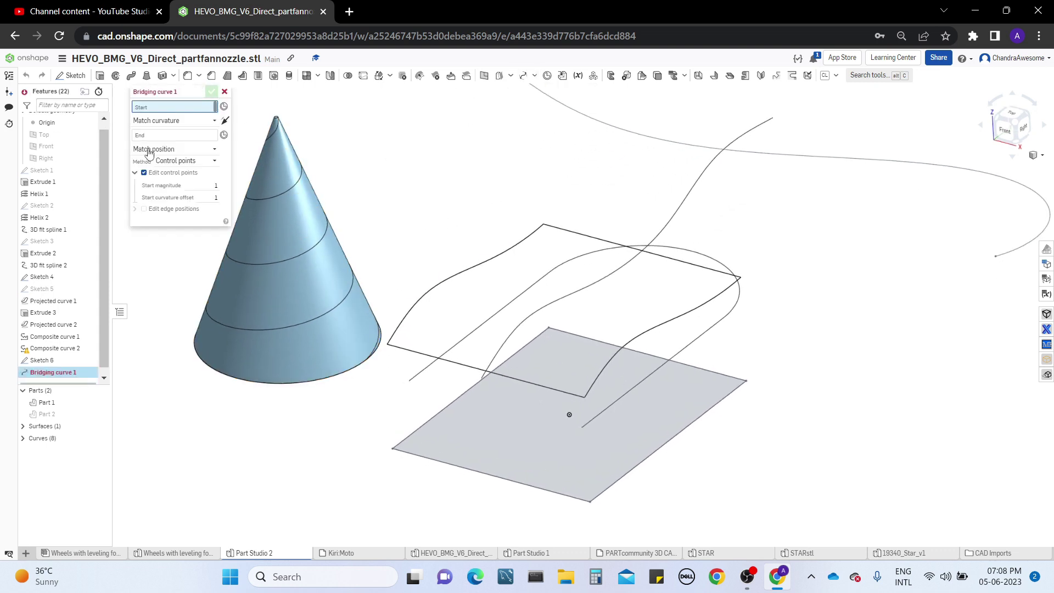
{"action": "middle_click_drag", "start_coordinate": [437, 358], "coordinate": [493, 315]}
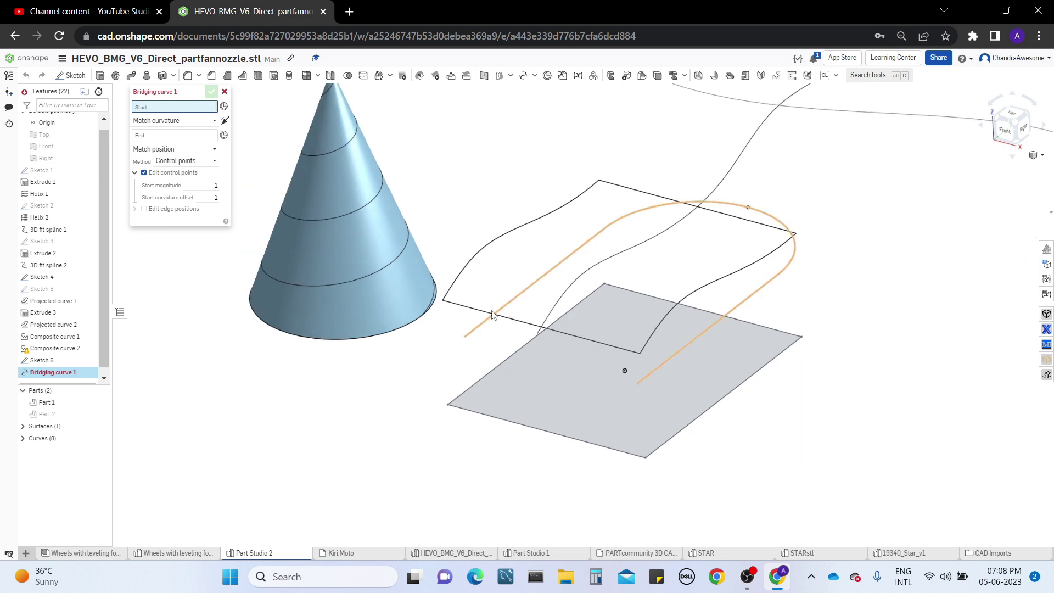
{"action": "right_click_drag", "start_coordinate": [493, 314], "coordinate": [467, 283]}
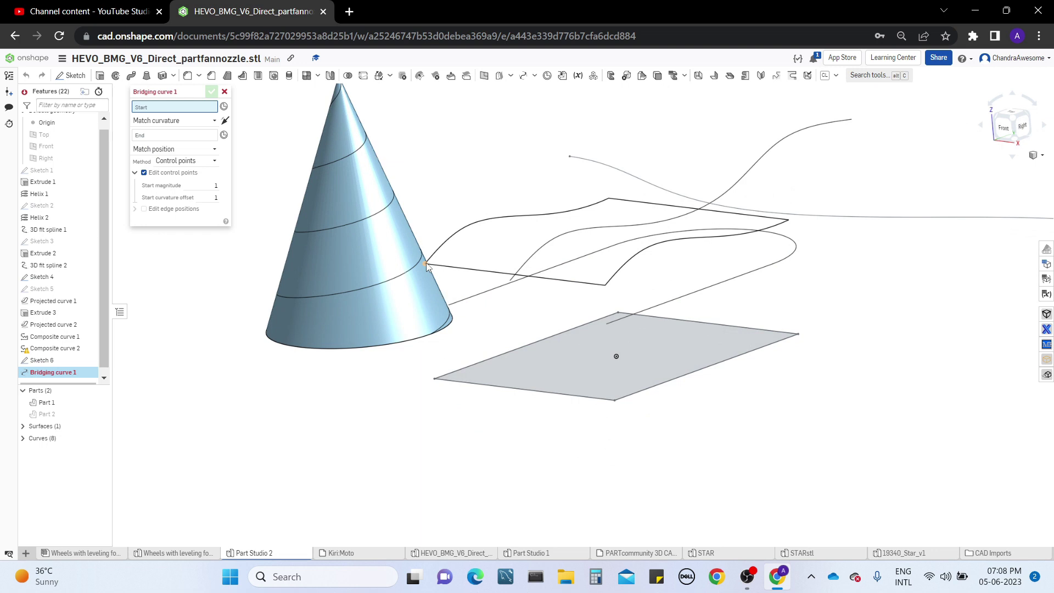
{"action": "left_click", "coordinate": [428, 267]}
Step: Set the Sketch 4 rectangle's corner vertex below the start point as the bridging curve's end, keeping only the projected curve vertex as start
{"action": "right_click_drag", "start_coordinate": [372, 419], "coordinate": [373, 423]}
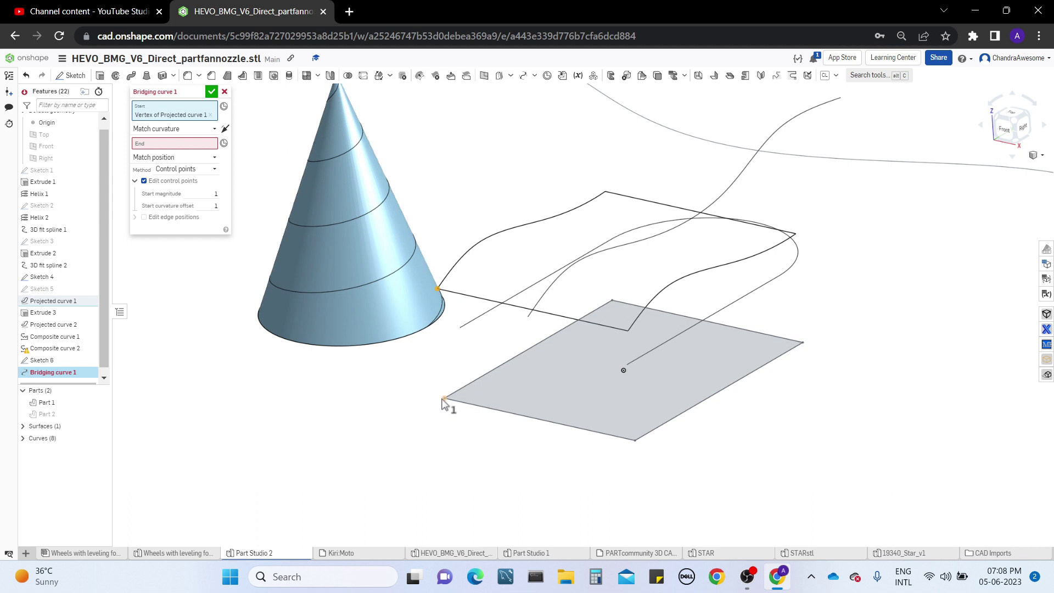
{"action": "right_click_drag", "start_coordinate": [509, 346], "coordinate": [479, 383]}
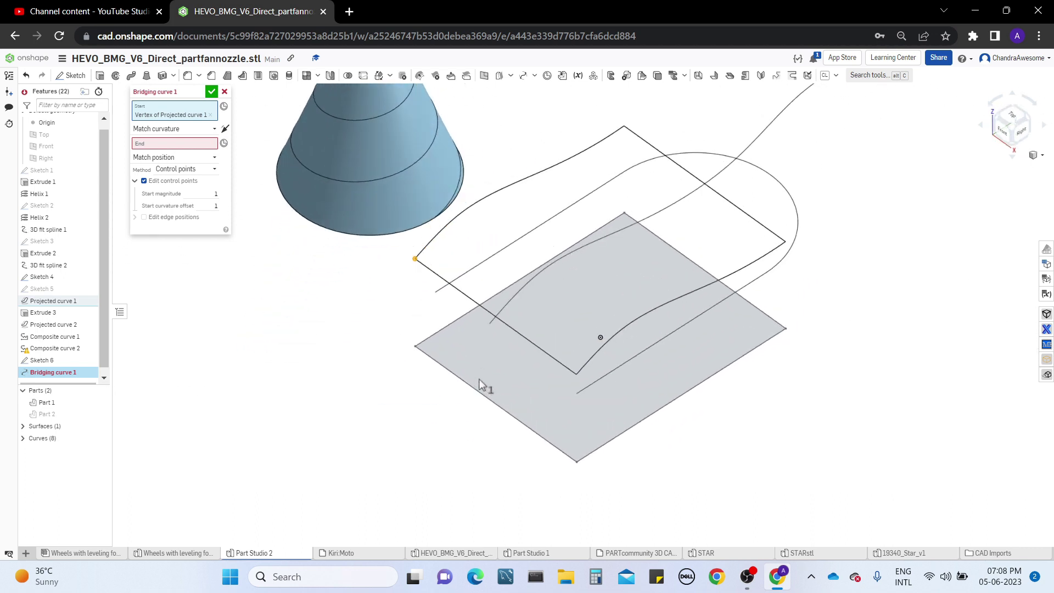
{"action": "left_click", "coordinate": [415, 347]}
{"action": "middle_click_drag", "start_coordinate": [396, 368], "coordinate": [420, 400]}
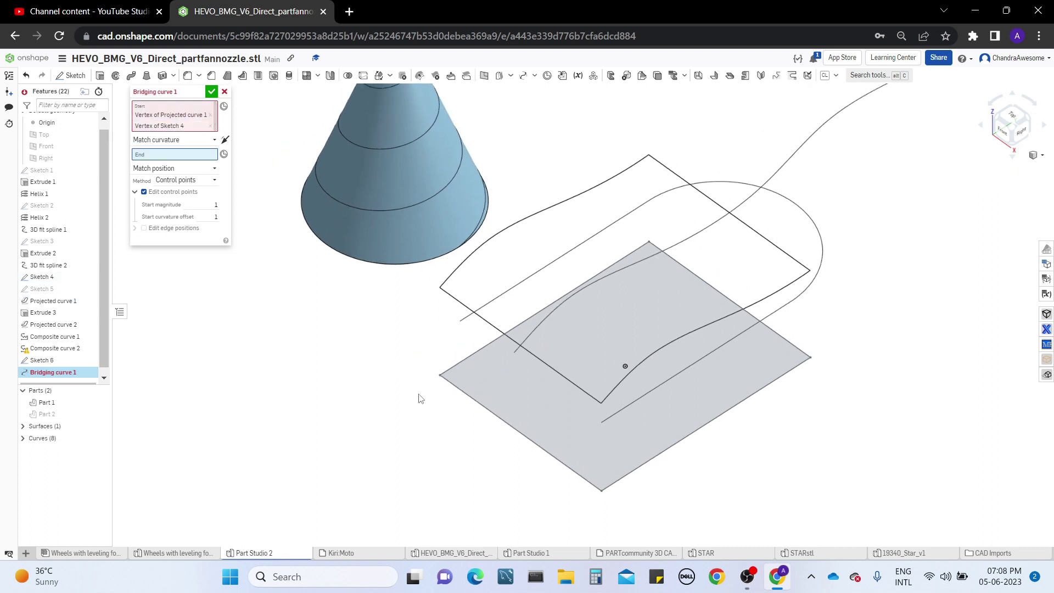
{"action": "left_click", "coordinate": [210, 126]}
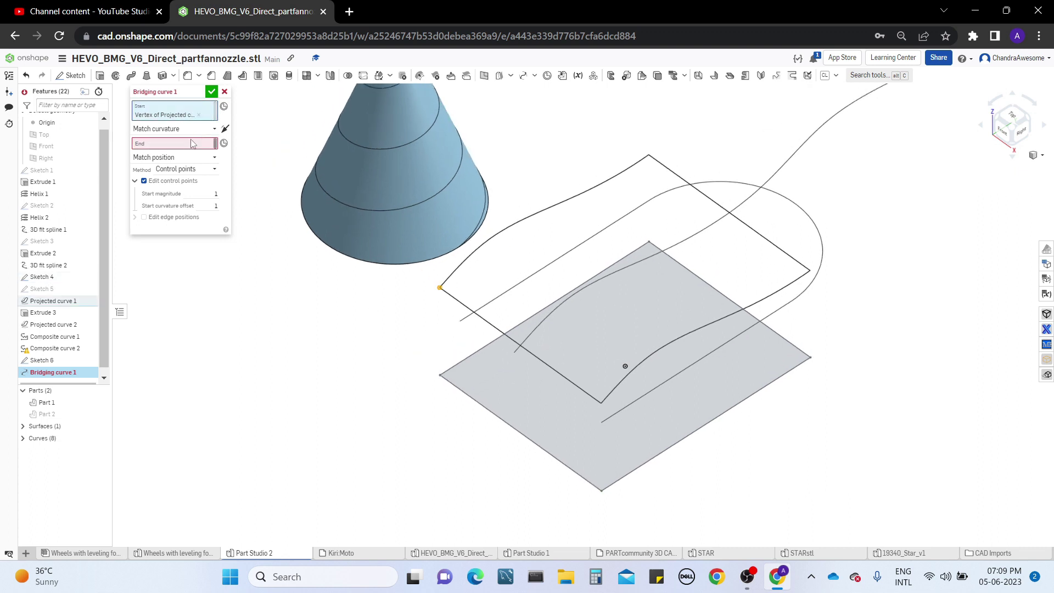
{"action": "left_click", "coordinate": [193, 144]}
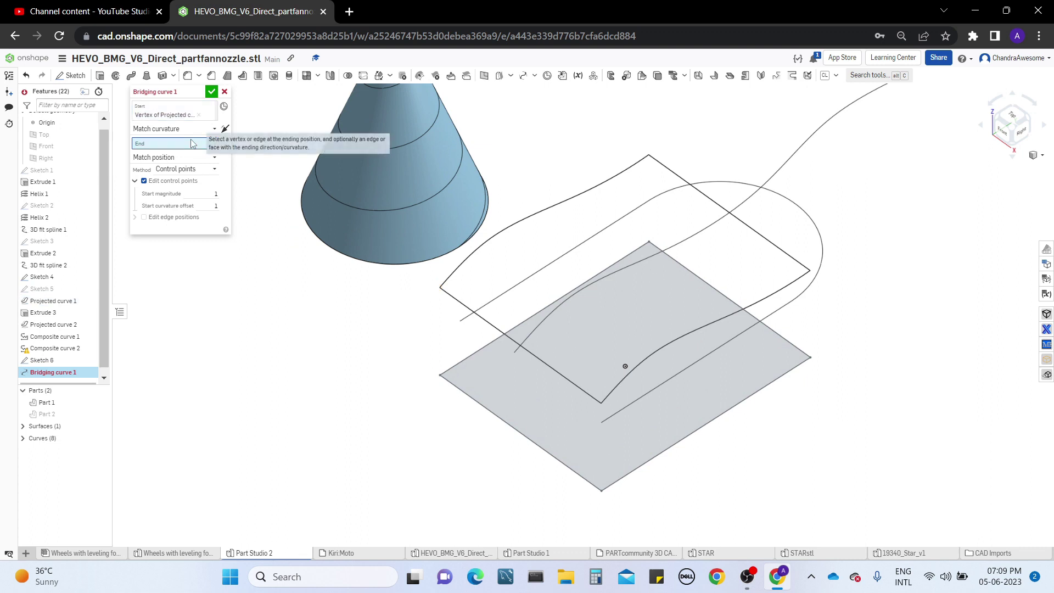
{"action": "left_click", "coordinate": [439, 376]}
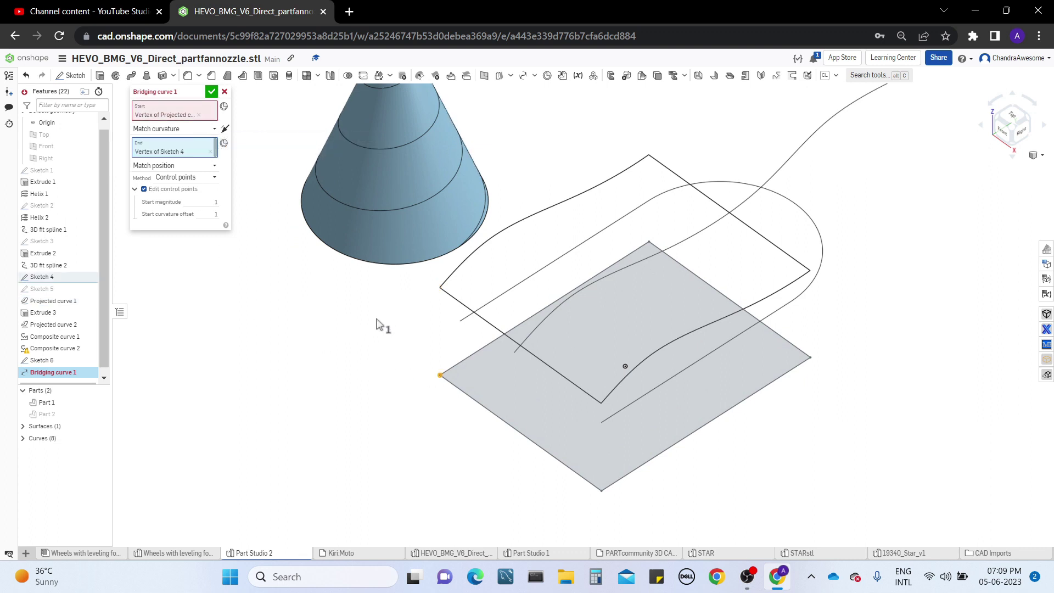
Step: Set the bridging curve's start condition to Match position and inspect the straight connection between the two vertices
{"action": "mouse_move", "coordinate": [376, 321]}
{"action": "right_mouse_down"}
{"action": "mouse_move", "coordinate": [381, 348]}
{"action": "mouse_move", "coordinate": [381, 301]}
{"action": "mouse_move", "coordinate": [390, 313]}
{"action": "right_mouse_up"}
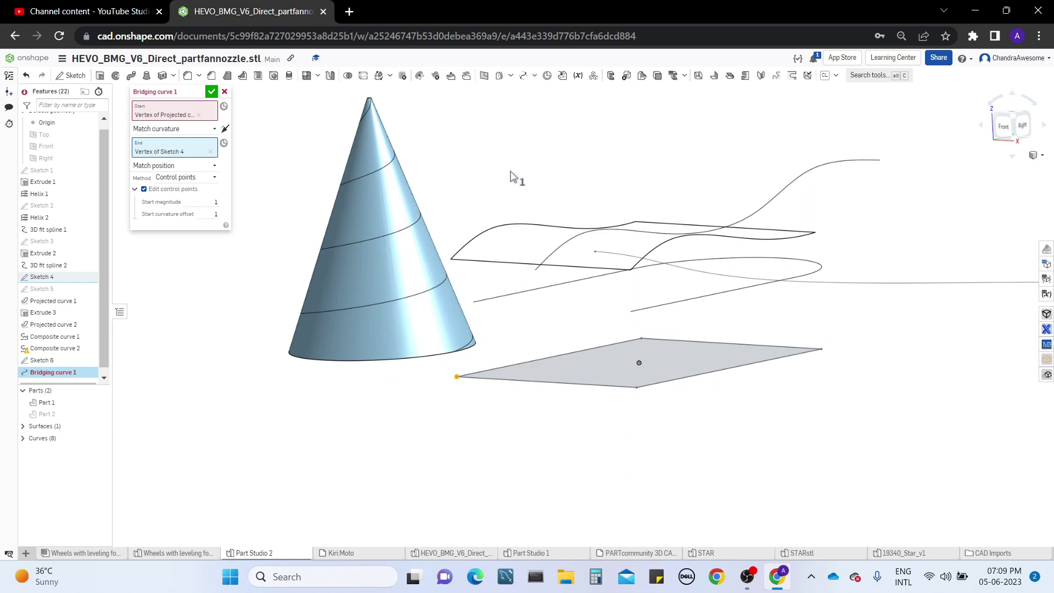
{"action": "left_click", "coordinate": [185, 129]}
{"action": "left_click", "coordinate": [186, 144]}
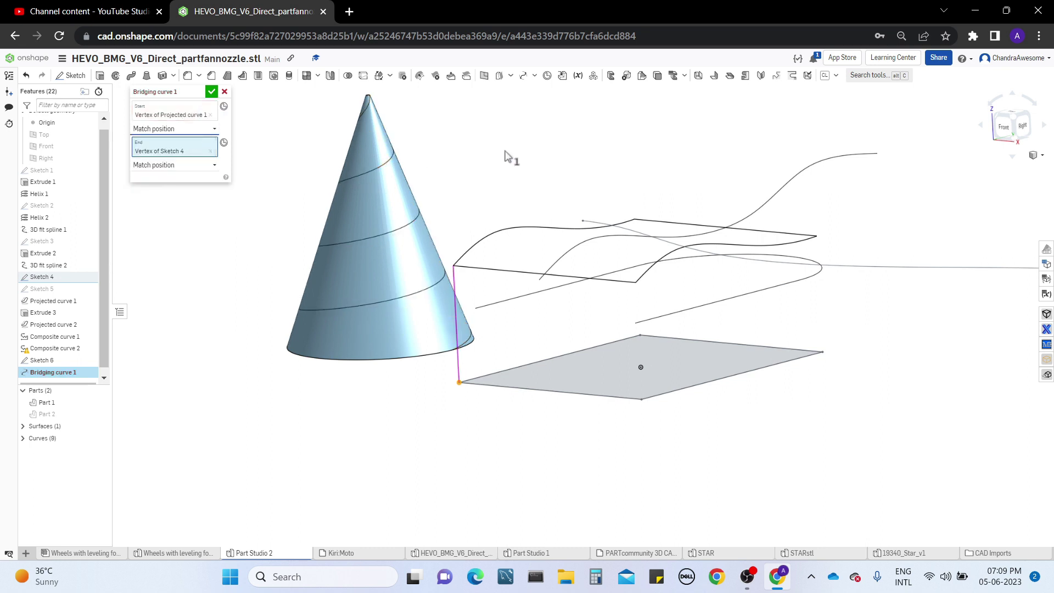
{"action": "right_click_drag", "start_coordinate": [506, 155], "coordinate": [523, 170]}
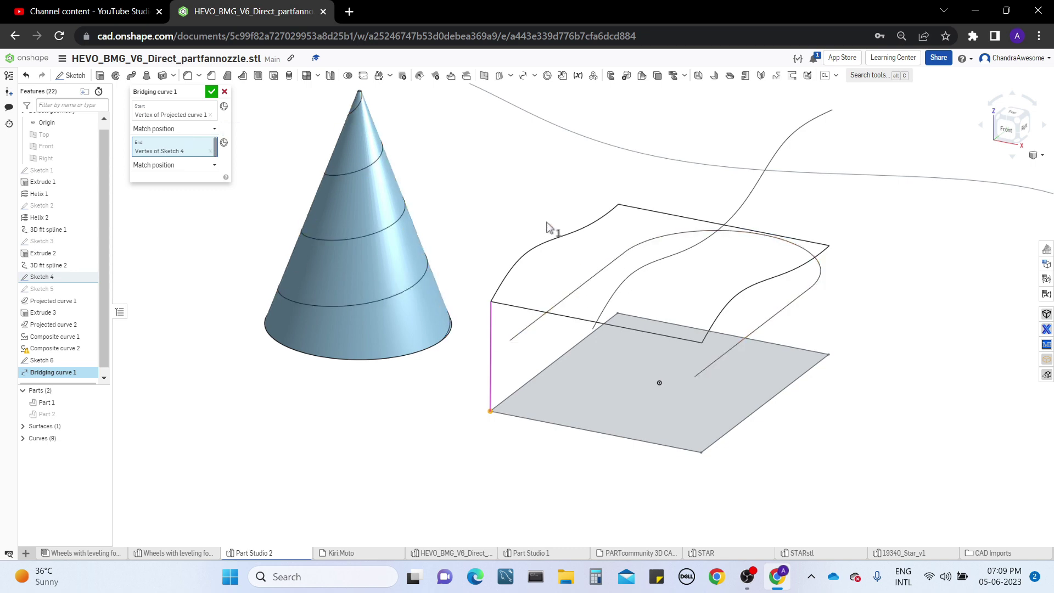
{"action": "right_click_drag", "start_coordinate": [548, 228], "coordinate": [497, 247]}
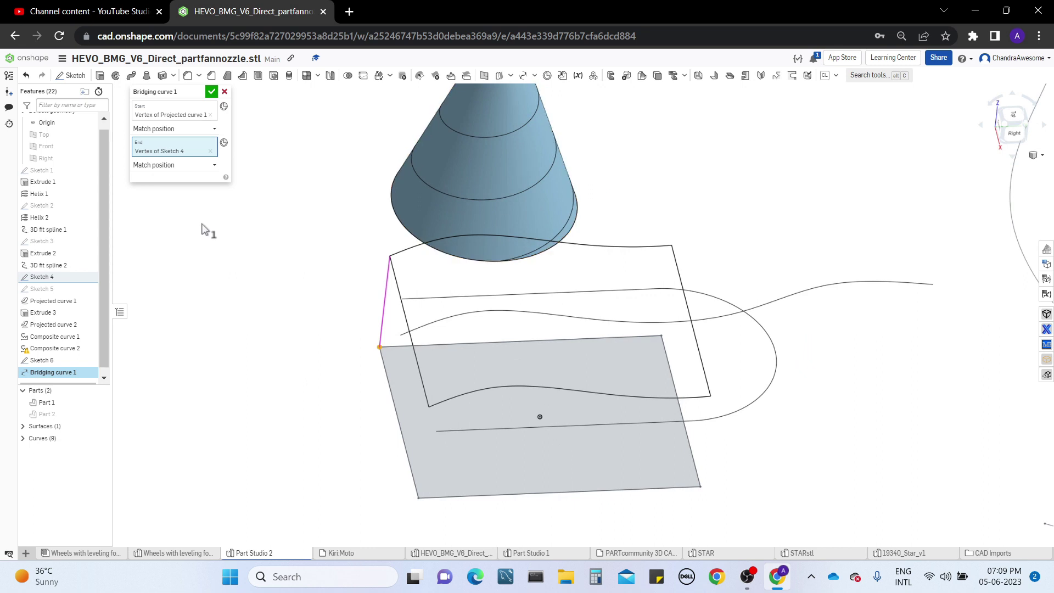
Step: Set the start condition to Match tangent and use the Magnitude/bias method with a magnitude of 3
{"action": "left_click", "coordinate": [189, 129]}
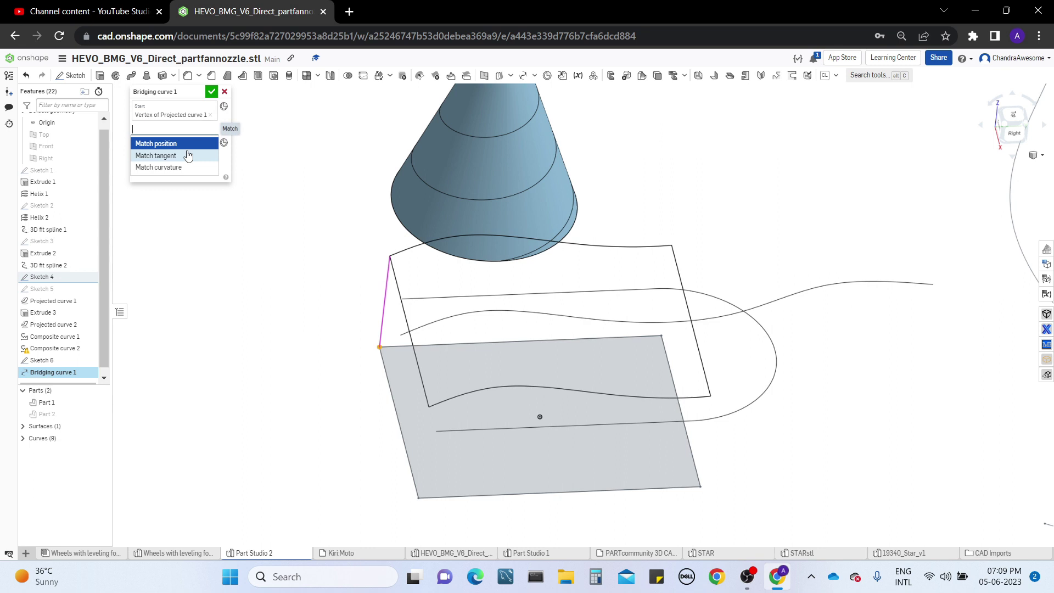
{"action": "left_click", "coordinate": [188, 156]}
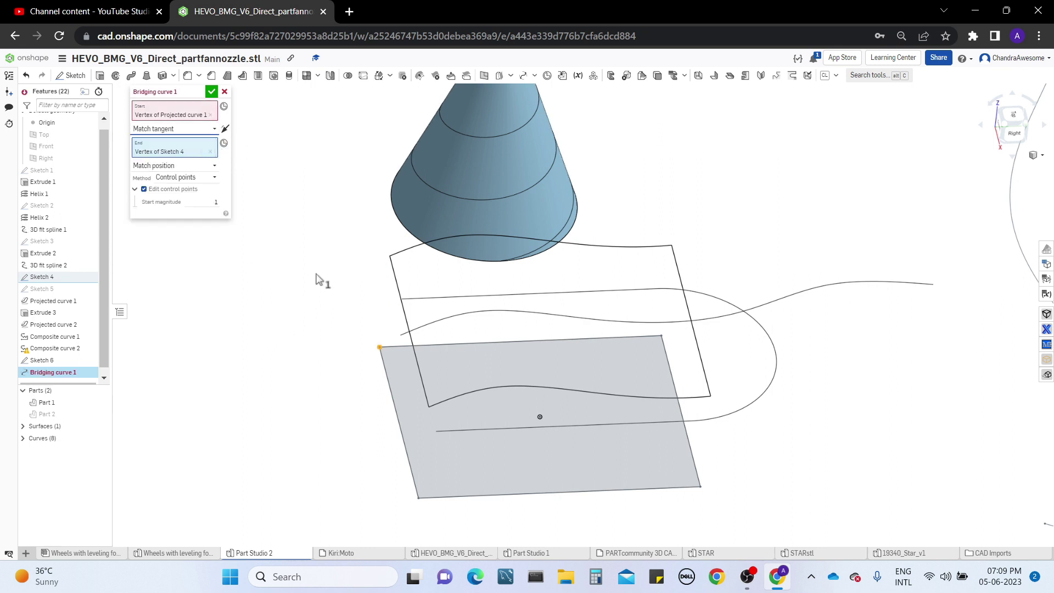
{"action": "left_click", "coordinate": [213, 177]}
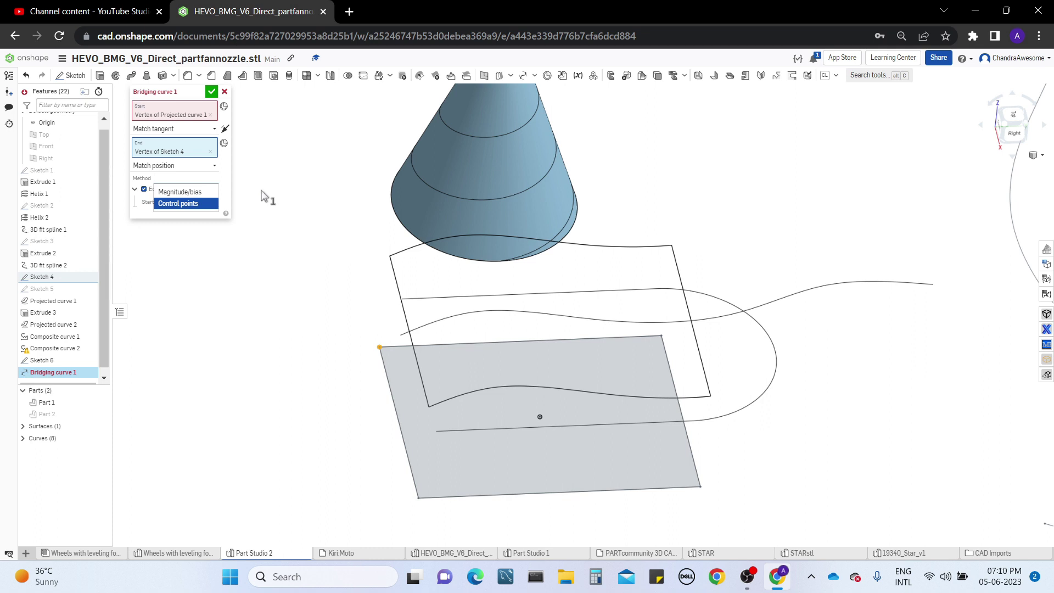
{"action": "left_click", "coordinate": [180, 191]}
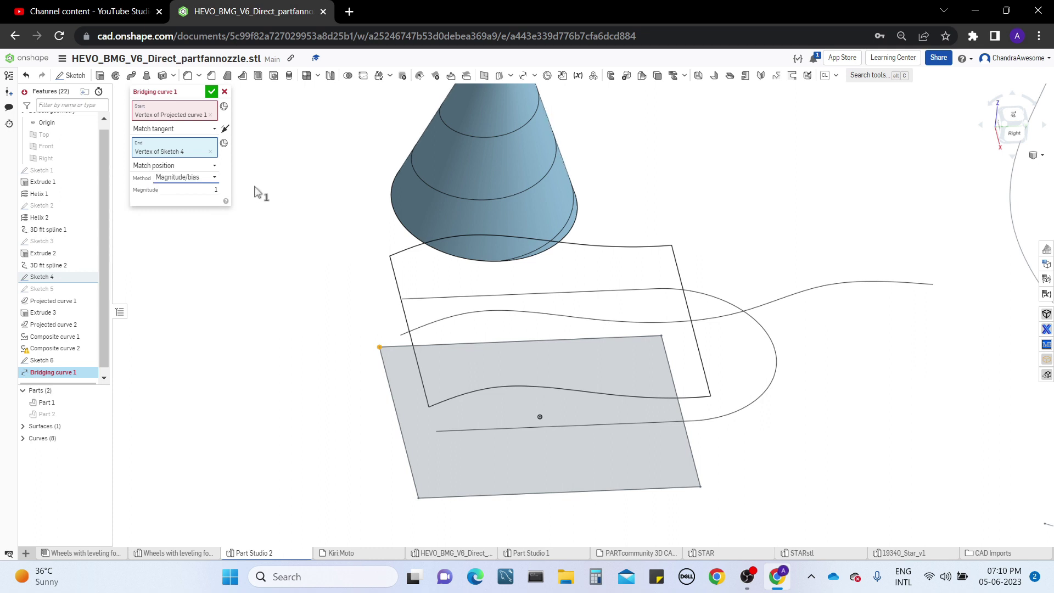
{"action": "left_click", "coordinate": [192, 188]}
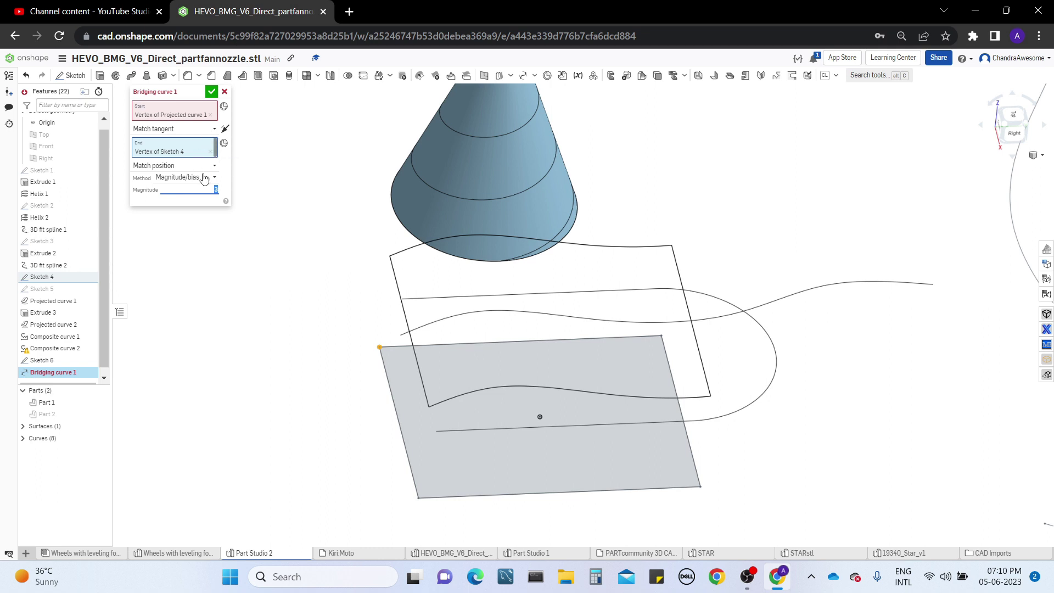
Step: Set the end condition to Match tangent with its direction flipped, and return the start condition to Match position
{"action": "mouse_move", "coordinate": [291, 250]}
{"action": "right_mouse_down"}
{"action": "mouse_move", "coordinate": [306, 264]}
{"action": "mouse_move", "coordinate": [306, 238]}
{"action": "mouse_move", "coordinate": [329, 238]}
{"action": "mouse_move", "coordinate": [235, 183]}
{"action": "right_mouse_up"}
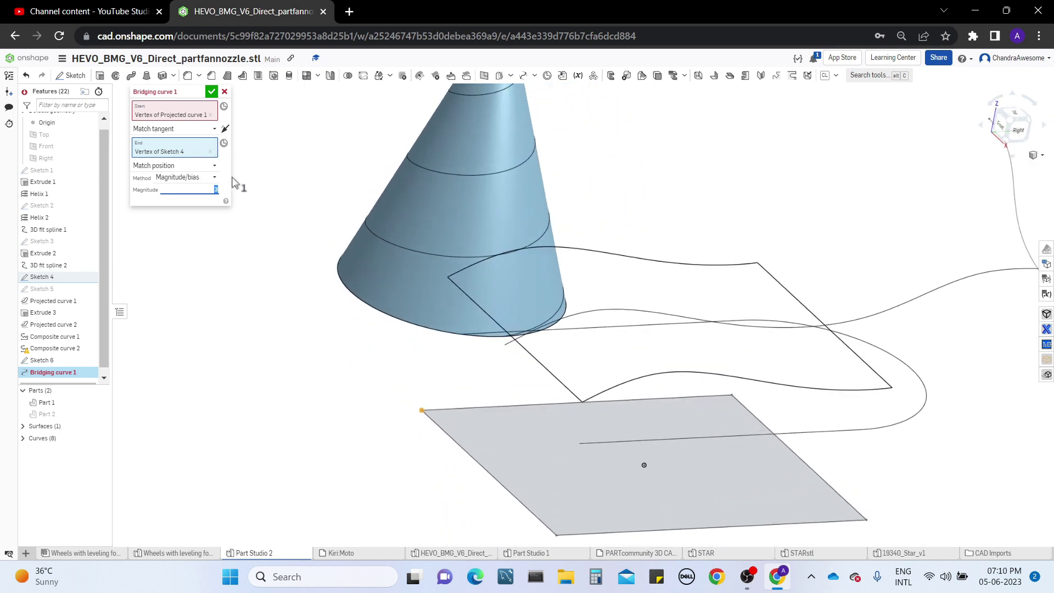
{"action": "left_click", "coordinate": [170, 166]}
{"action": "left_click", "coordinate": [167, 190]}
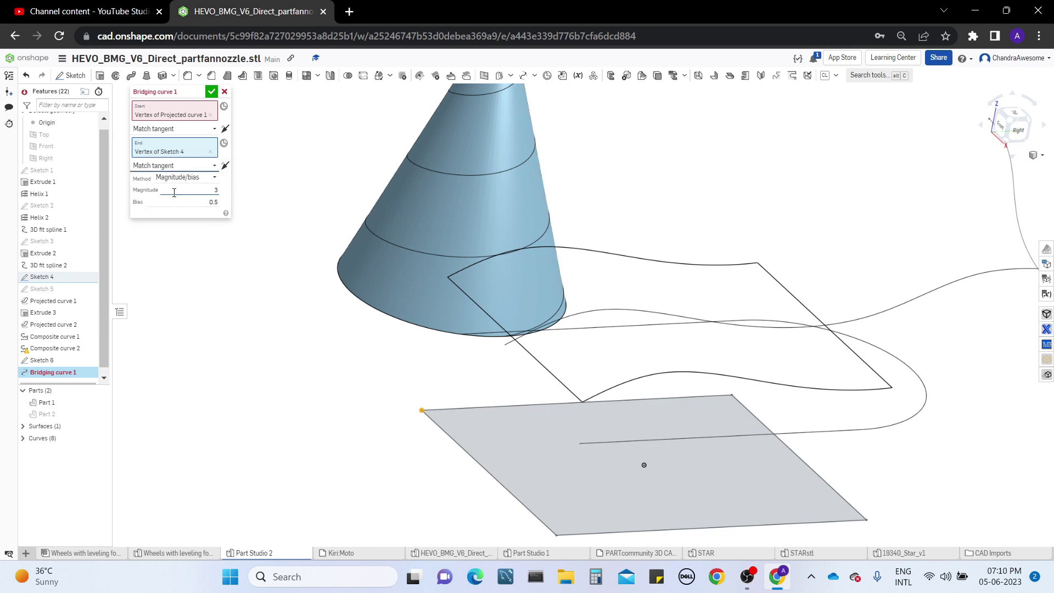
{"action": "middle_click_drag", "start_coordinate": [245, 353], "coordinate": [259, 313]}
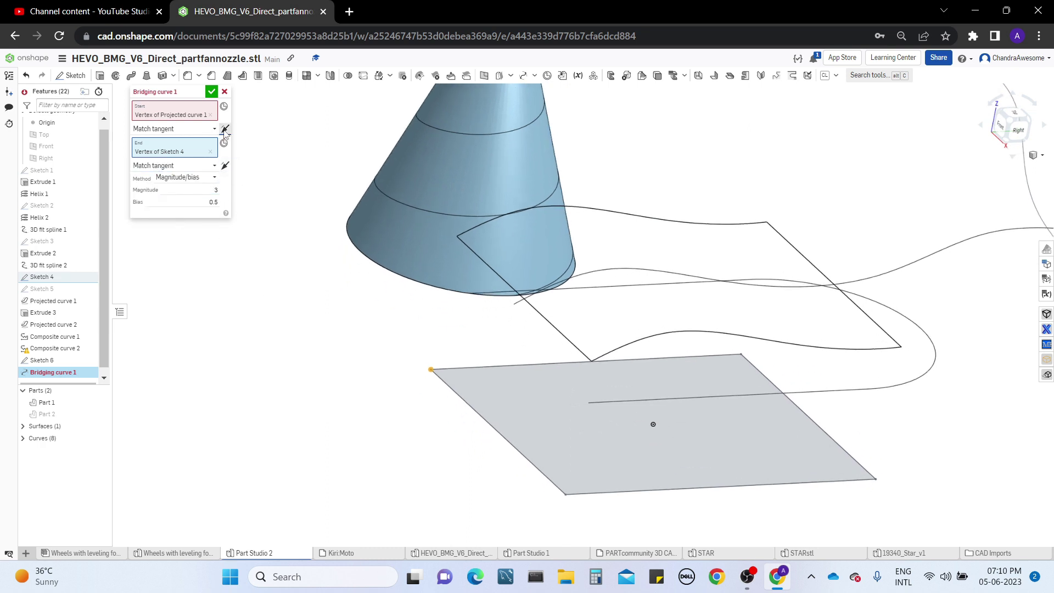
{"action": "left_click", "coordinate": [225, 166]}
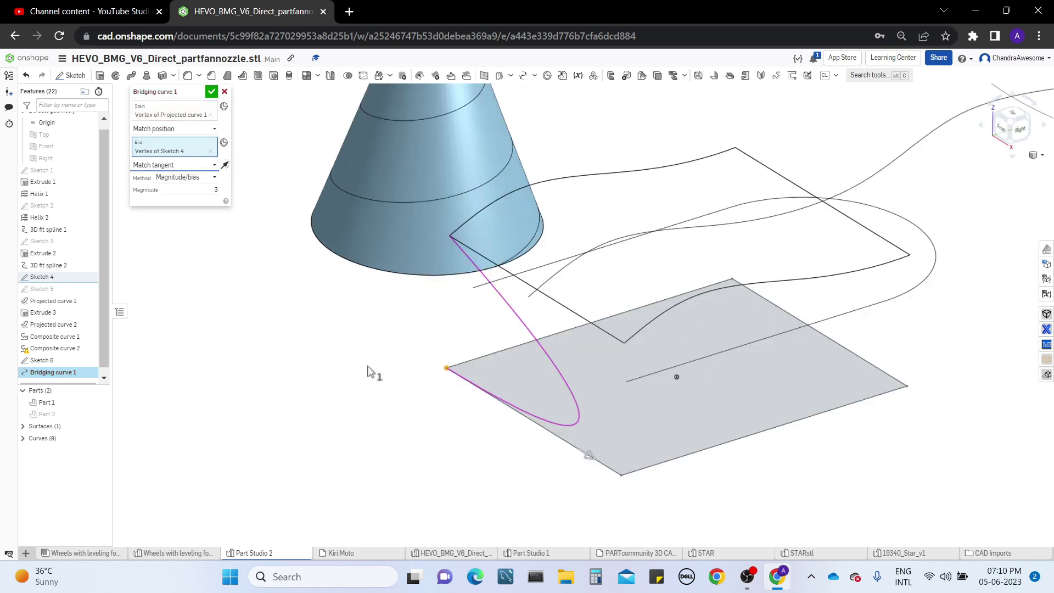
Step: Reduce the bridging curve's magnitude to about 1.59 with its handle along the Sketch 4 rectangle's edge
{"action": "scroll", "coordinate": [275, 267], "scroll_direction": "up", "scroll_amount": 3}
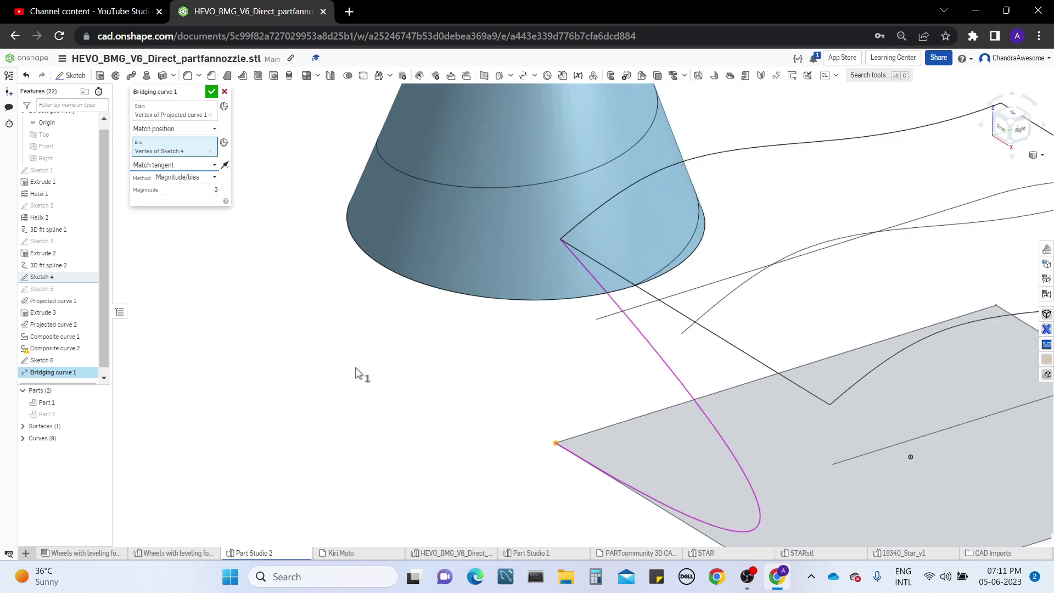
{"action": "type", "text": "z"}
{"action": "key", "text": "Escape"}
{"action": "middle_click_drag", "start_coordinate": [452, 434], "coordinate": [300, 364]}
{"action": "scroll", "coordinate": [302, 364], "scroll_direction": "down", "scroll_amount": 3}
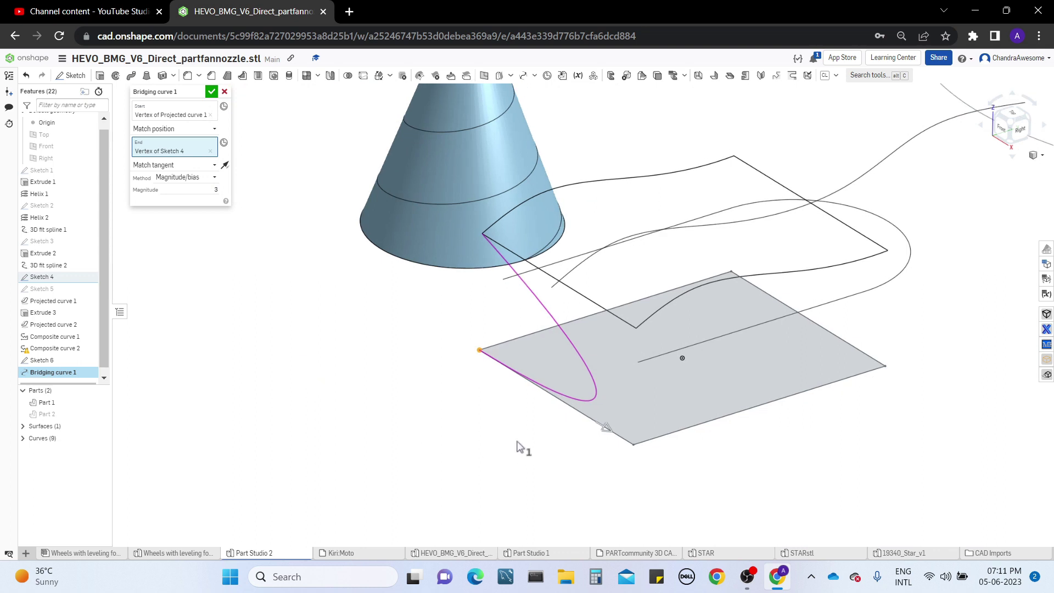
{"action": "mouse_move", "coordinate": [522, 447]}
{"action": "right_mouse_down"}
{"action": "mouse_move", "coordinate": [534, 417]}
{"action": "mouse_move", "coordinate": [506, 442]}
{"action": "right_mouse_up"}
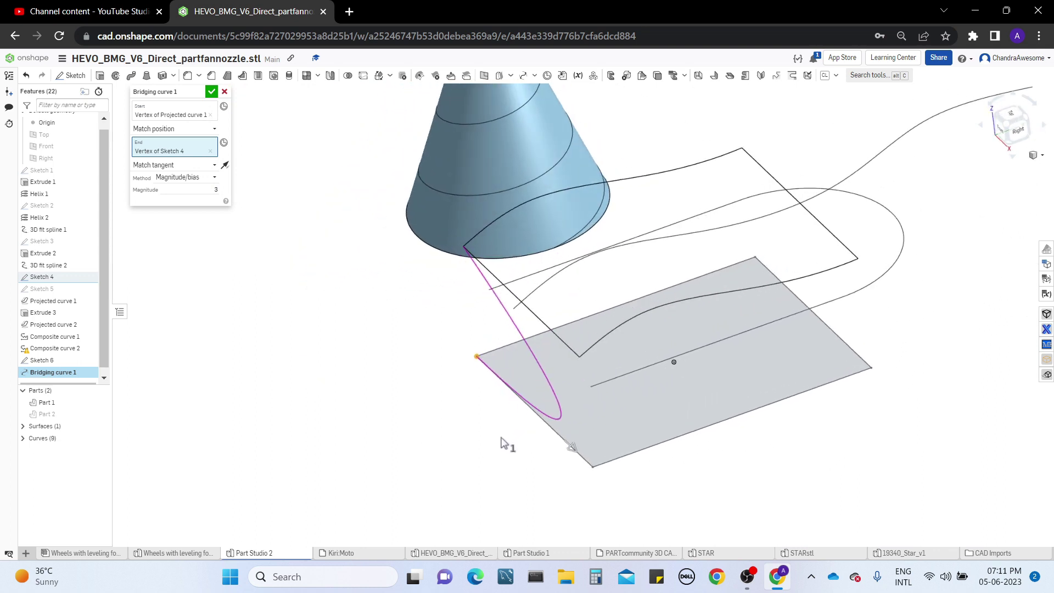
{"action": "left_click_drag", "start_coordinate": [562, 440], "coordinate": [527, 419]}
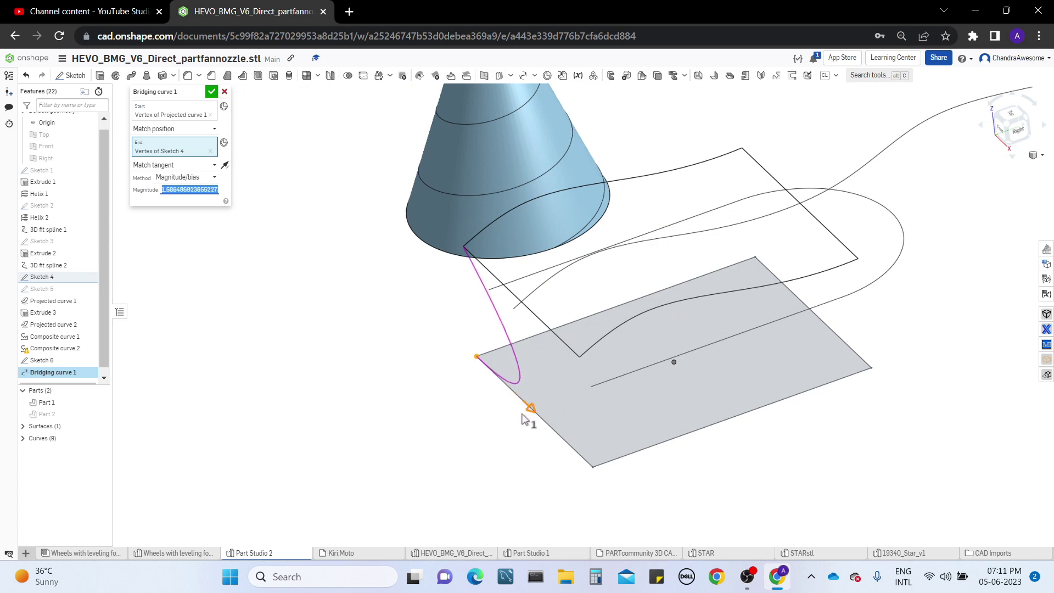
Step: Increase the bridging curve's magnitude to about 3.023 with its handle on the rectangle's edge
{"action": "right_click_drag", "start_coordinate": [527, 419], "coordinate": [439, 425]}
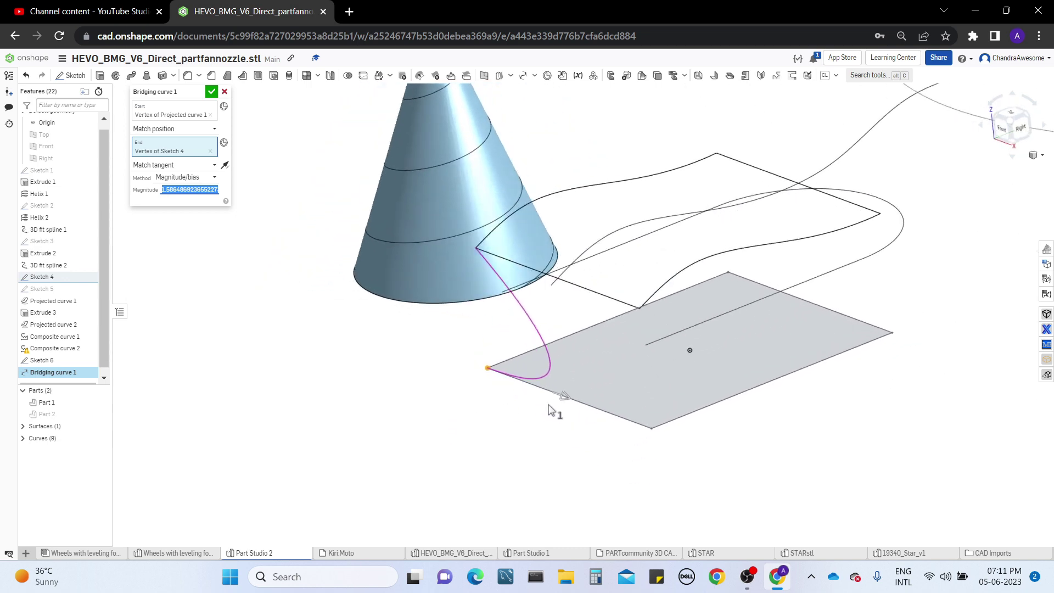
{"action": "left_click_drag", "start_coordinate": [569, 400], "coordinate": [629, 418]}
{"action": "right_click_drag", "start_coordinate": [629, 418], "coordinate": [532, 427]}
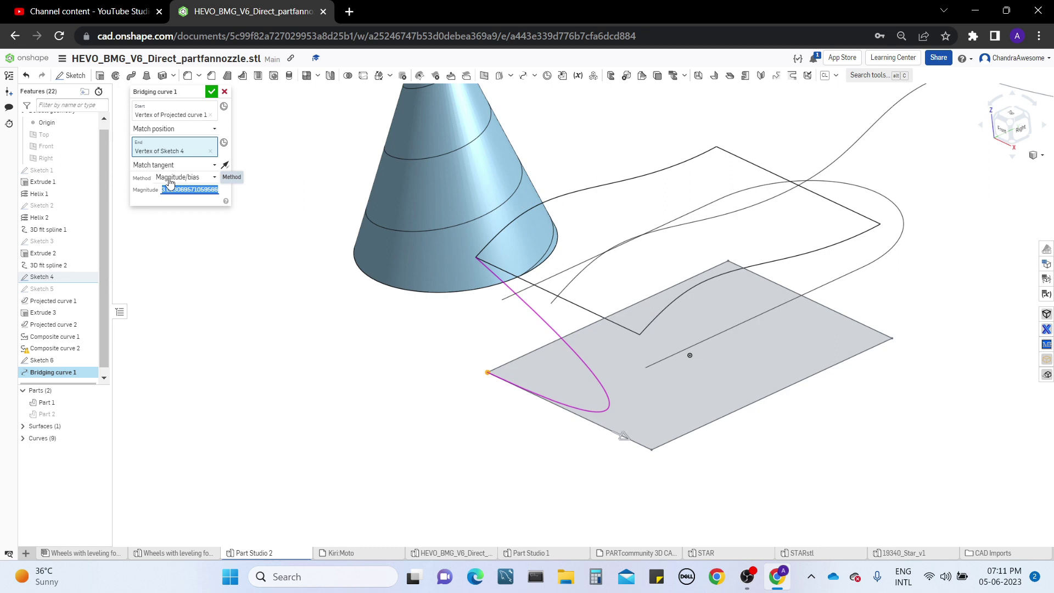
{"action": "left_click", "coordinate": [250, 204]}
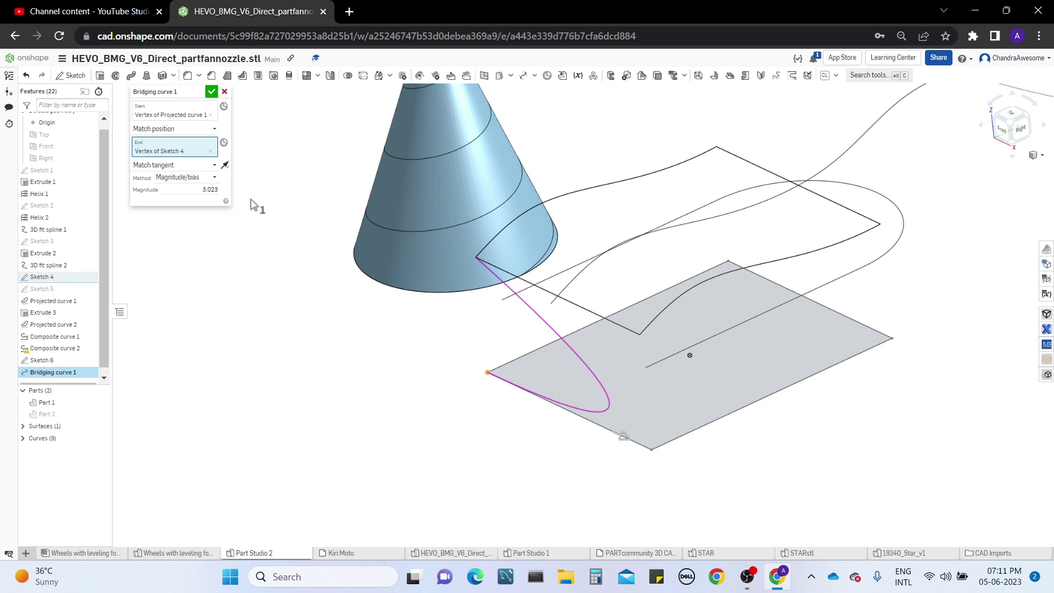
Step: Change the bridging curve's start condition to Match tangent
{"action": "left_click", "coordinate": [215, 129]}
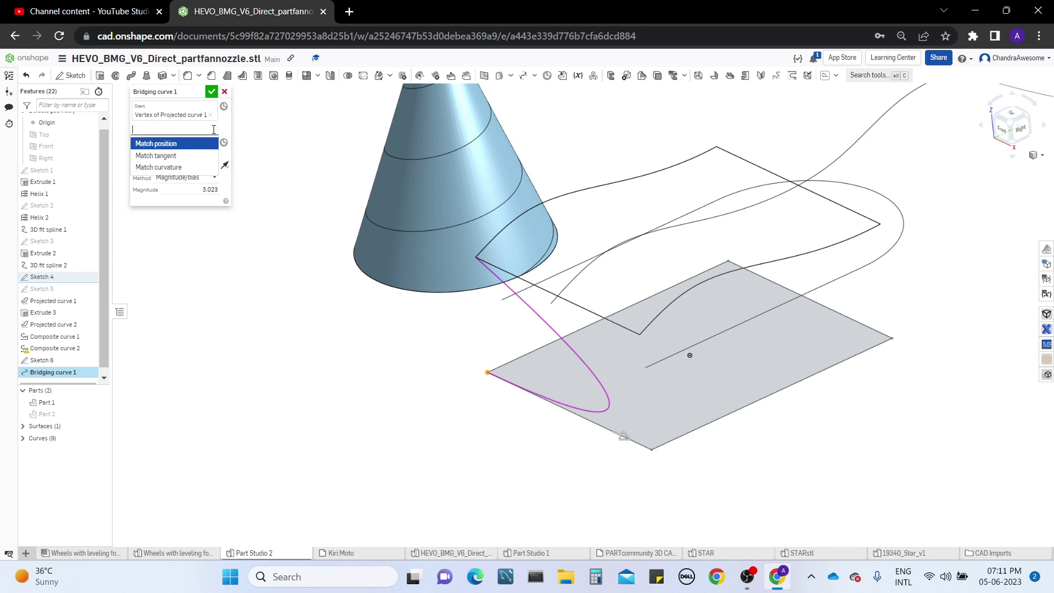
{"action": "left_click", "coordinate": [205, 156]}
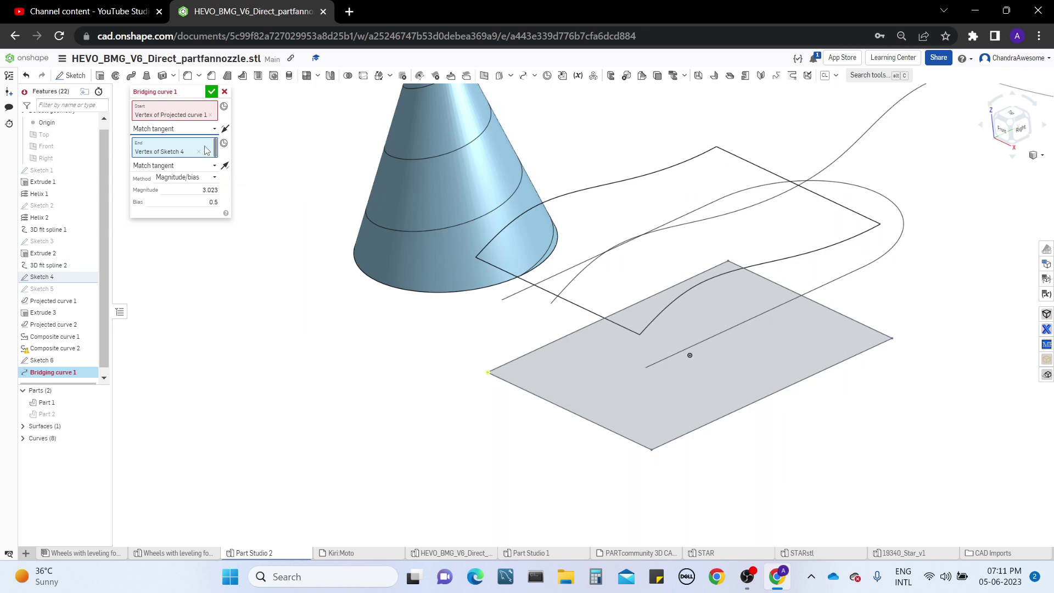
Step: Set the bridging curve's start condition to Match curvature and clear its start and end vertices
{"action": "left_click", "coordinate": [203, 128]}
{"action": "left_click", "coordinate": [200, 155]}
{"action": "left_click", "coordinate": [196, 130]}
{"action": "left_click", "coordinate": [190, 165]}
{"action": "left_click", "coordinate": [199, 115]}
{"action": "left_click", "coordinate": [207, 144]}
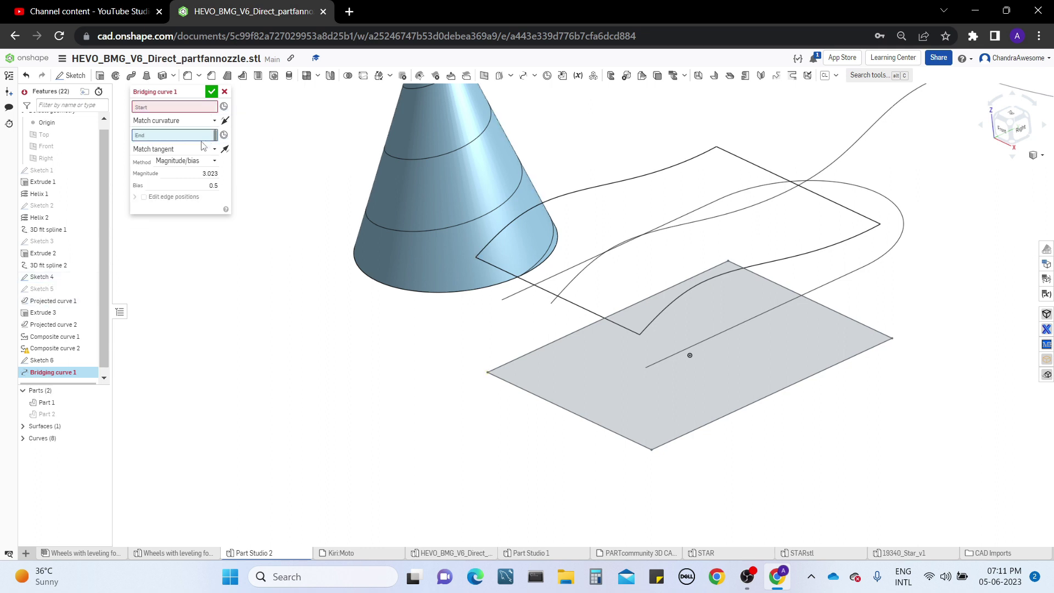
Step: Assign the free end vertex of Composite curve 2 as the bridging curve's end and the Sketch 4 rectangle's corner as its start
{"action": "left_click", "coordinate": [552, 306]}
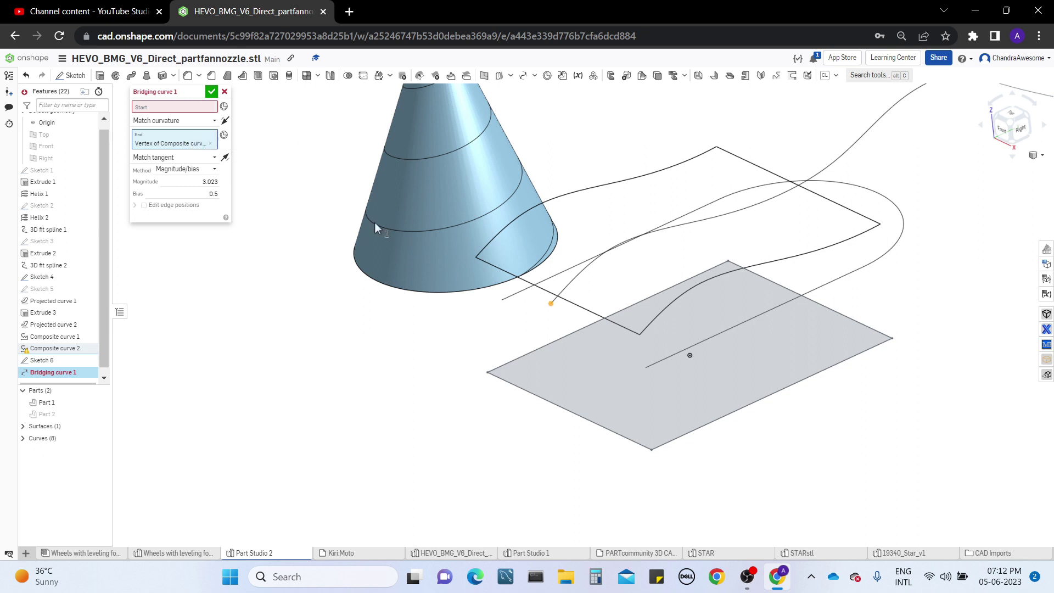
{"action": "left_click", "coordinate": [174, 106]}
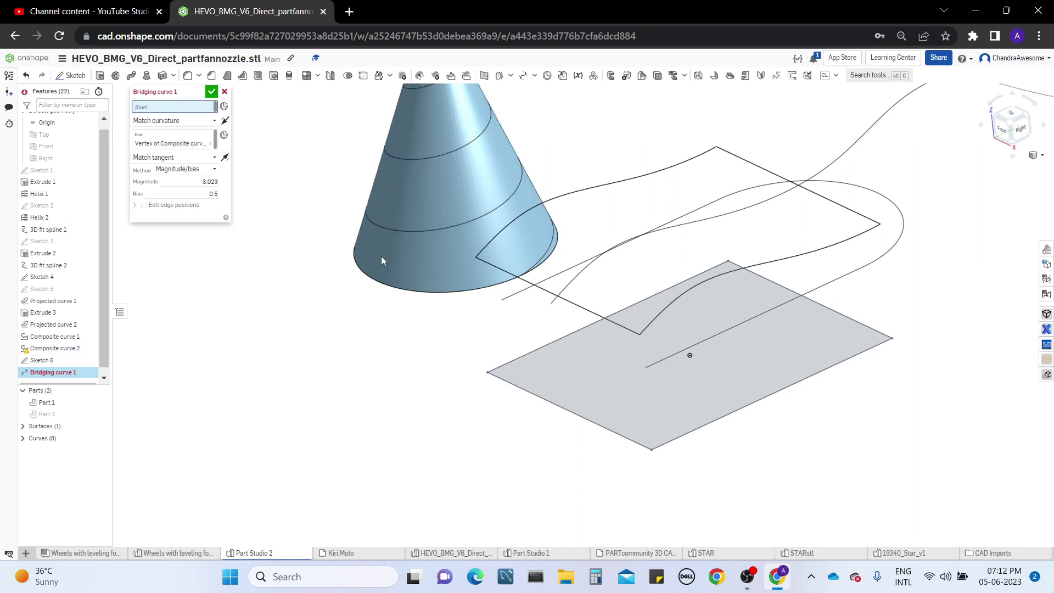
{"action": "left_click", "coordinate": [488, 372]}
{"action": "right_click_drag", "start_coordinate": [505, 356], "coordinate": [522, 372]}
{"action": "right_click_drag", "start_coordinate": [247, 247], "coordinate": [264, 228]}
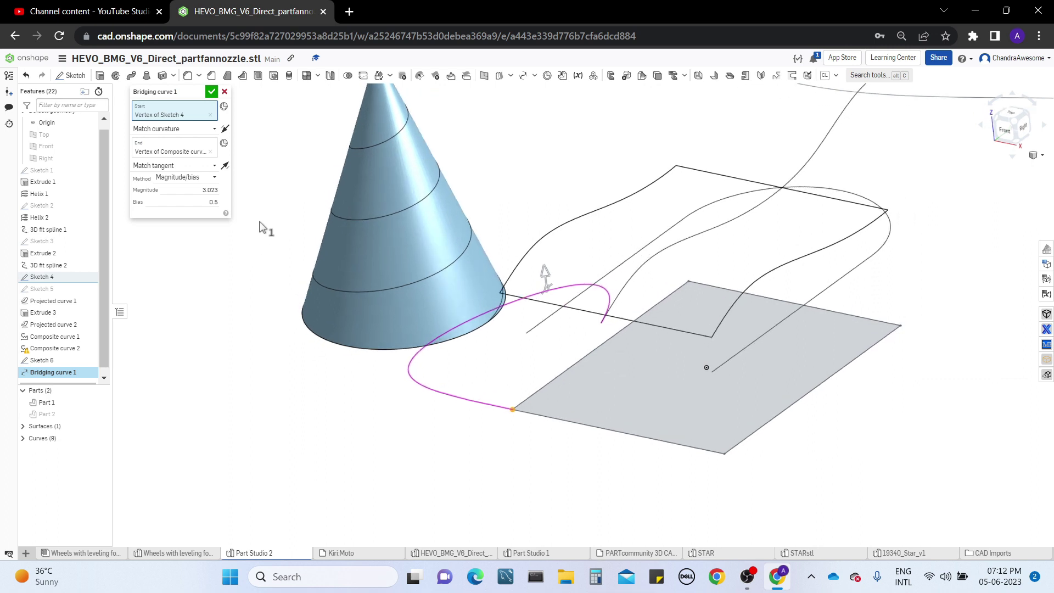
Step: Change the start condition at the Sketch 4 corner to Match tangent
{"action": "left_click", "coordinate": [213, 134]}
{"action": "left_click", "coordinate": [195, 154]}
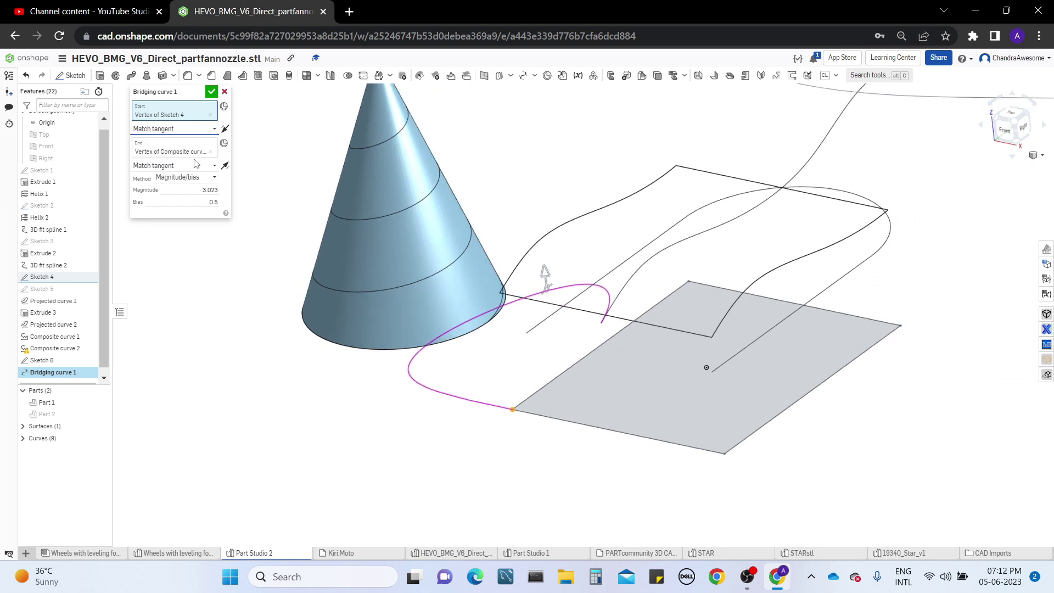
{"action": "right_click_drag", "start_coordinate": [681, 362], "coordinate": [637, 329]}
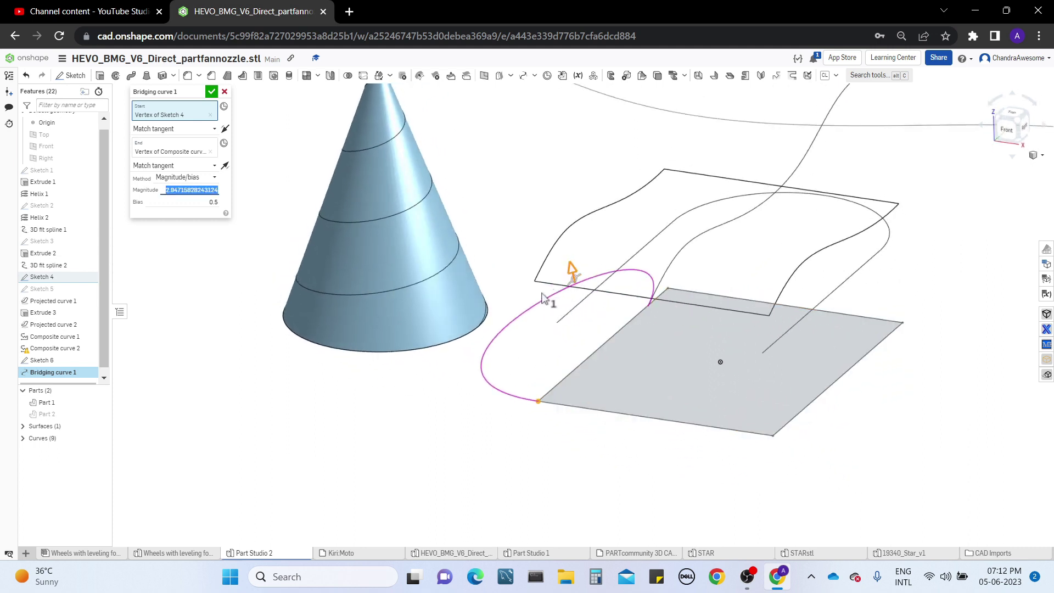
Step: Reduce the bridging curve's magnitude to about 1.487 with its handle and discard the bridging curve
{"action": "left_click_drag", "start_coordinate": [543, 296], "coordinate": [612, 348]}
{"action": "right_click_drag", "start_coordinate": [612, 348], "coordinate": [711, 356]}
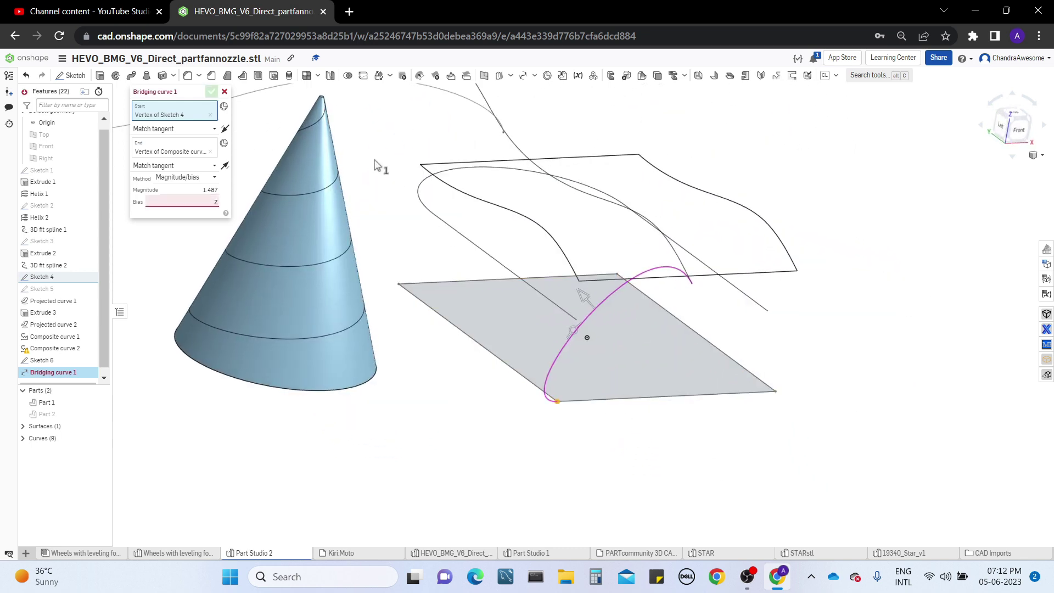
{"action": "left_click", "coordinate": [196, 196]}
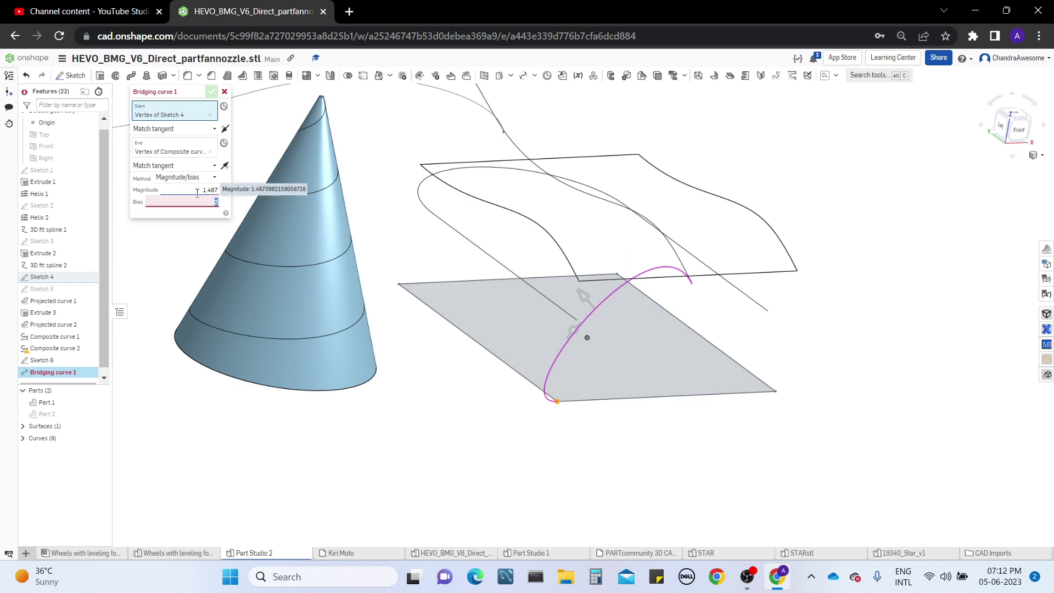
{"action": "left_click", "coordinate": [225, 91]}
Step: Start a new bridging curve from the free end vertex of Composite curve 2 to the nearby corner of the Sketch 4 rectangle
{"action": "left_click", "coordinate": [524, 75]}
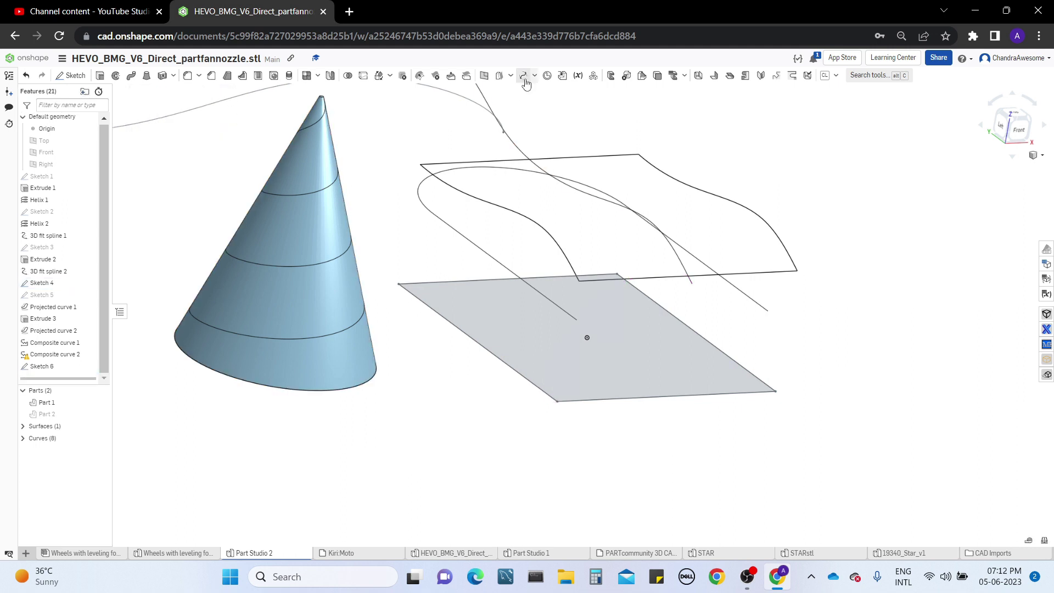
{"action": "left_click", "coordinate": [581, 281]}
{"action": "left_click", "coordinate": [581, 281]}
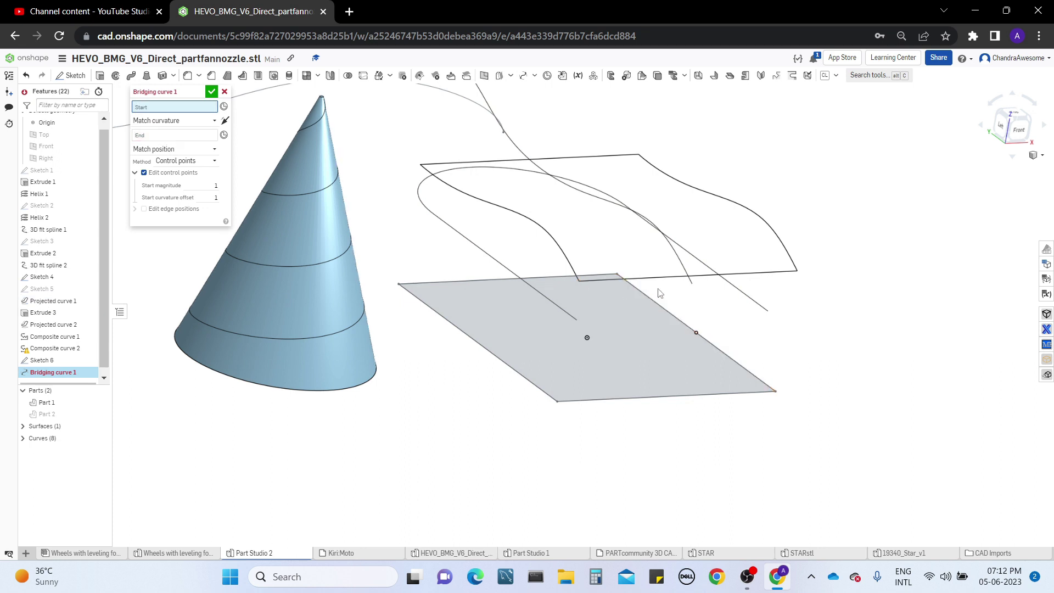
{"action": "left_click", "coordinate": [692, 283]}
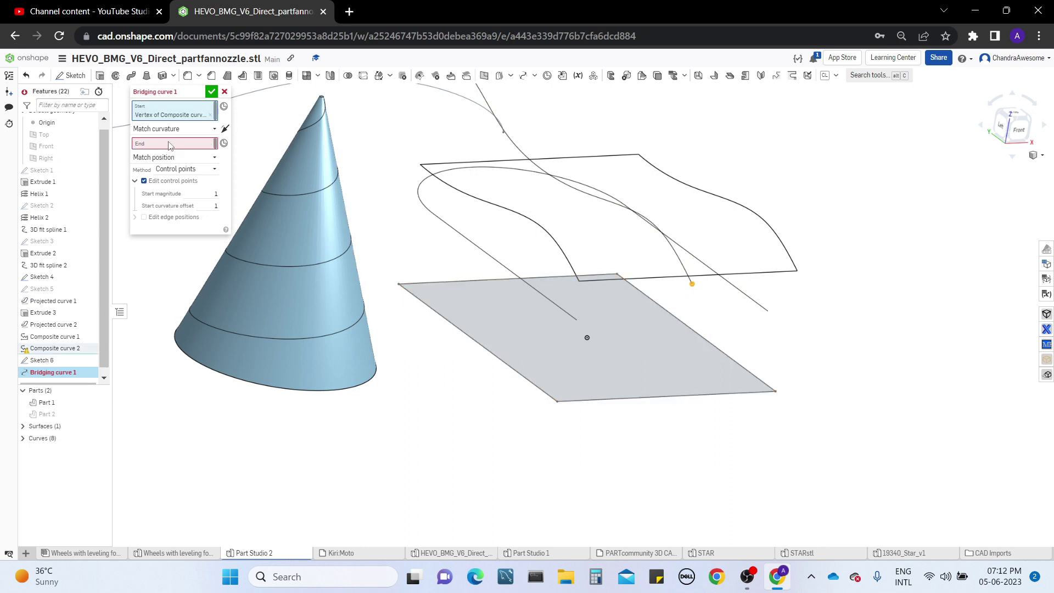
{"action": "left_click", "coordinate": [557, 402]}
{"action": "mouse_move", "coordinate": [650, 327]}
{"action": "right_mouse_down"}
{"action": "mouse_move", "coordinate": [584, 319]}
{"action": "mouse_move", "coordinate": [612, 350]}
{"action": "right_mouse_up"}
{"action": "middle_click_drag", "start_coordinate": [589, 499], "coordinate": [624, 452]}
{"action": "scroll", "coordinate": [624, 451], "scroll_direction": "up", "scroll_amount": 3}
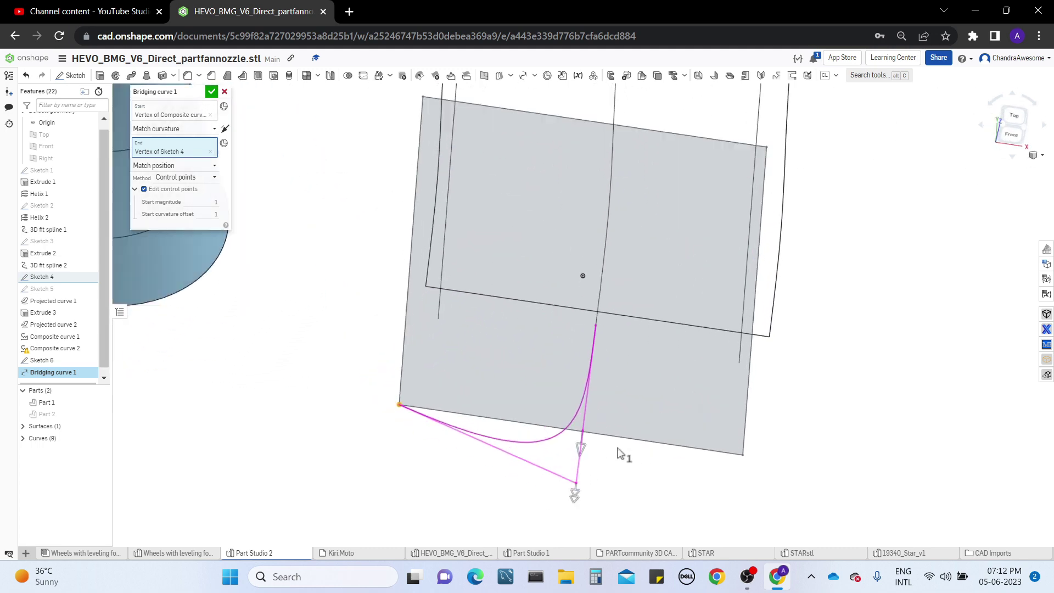
{"action": "right_click_drag", "start_coordinate": [615, 384], "coordinate": [875, 266]}
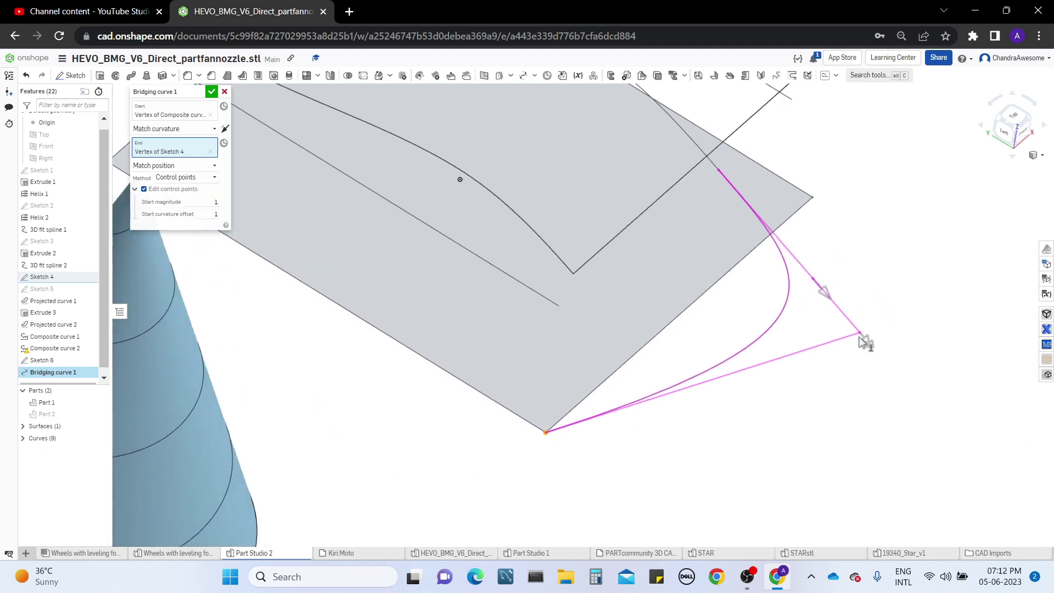
Step: Adjust the control point handles to a start curvature offset of about 1.366 and a start magnitude of about 0.821
{"action": "left_click_drag", "start_coordinate": [837, 344], "coordinate": [854, 362]}
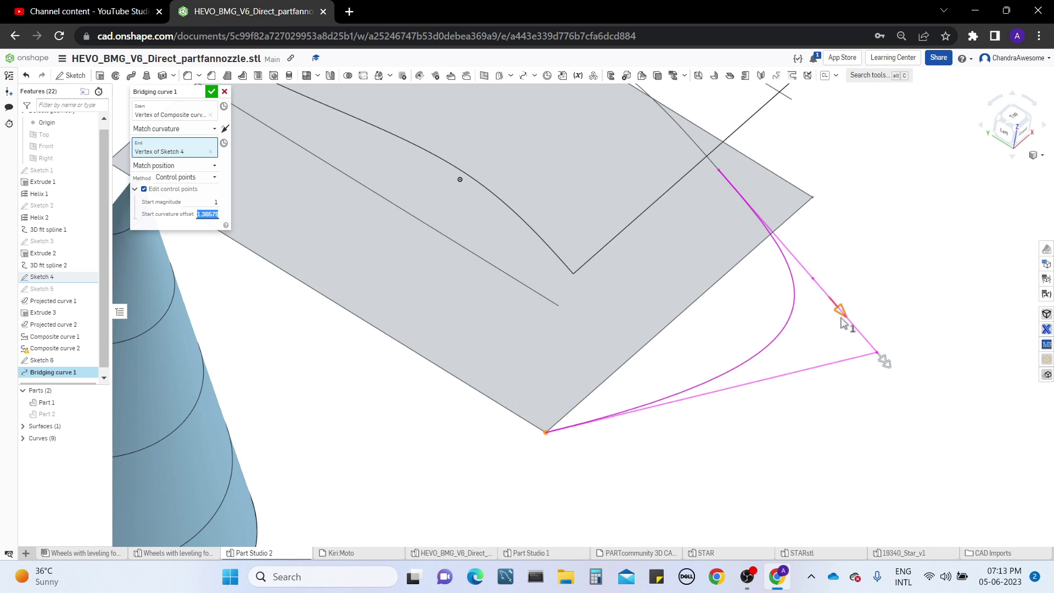
{"action": "left_click_drag", "start_coordinate": [828, 301], "coordinate": [807, 266]}
{"action": "right_click_drag", "start_coordinate": [765, 417], "coordinate": [704, 439]}
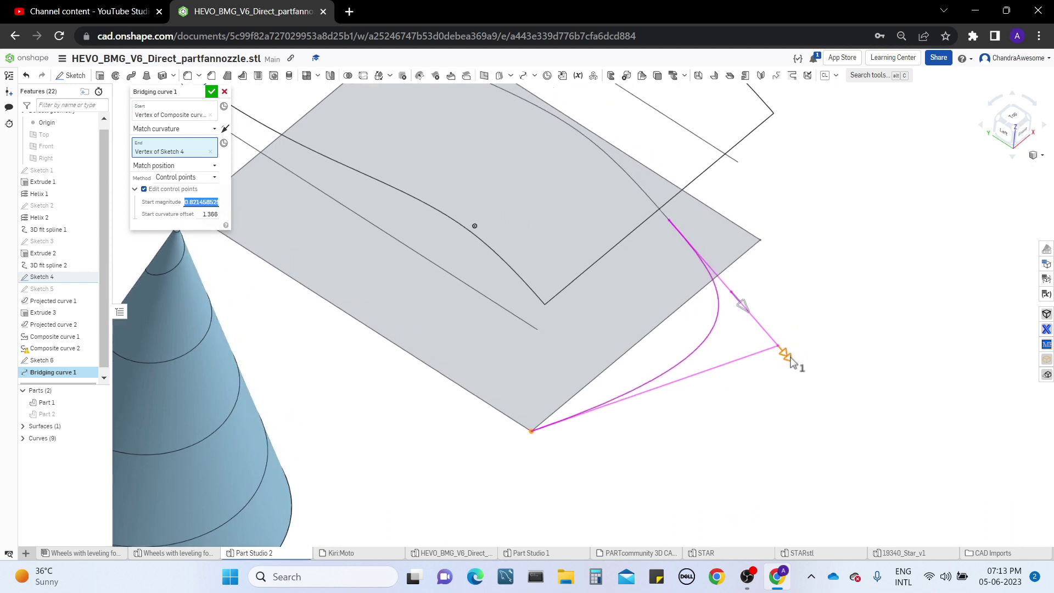
Step: Increase the start curvature offset to about 1.551 and the start magnitude to about 0.891 with the control point handles
{"action": "left_click_drag", "start_coordinate": [790, 359], "coordinate": [793, 362]}
{"action": "scroll", "coordinate": [794, 362], "scroll_direction": "up", "scroll_amount": 1}
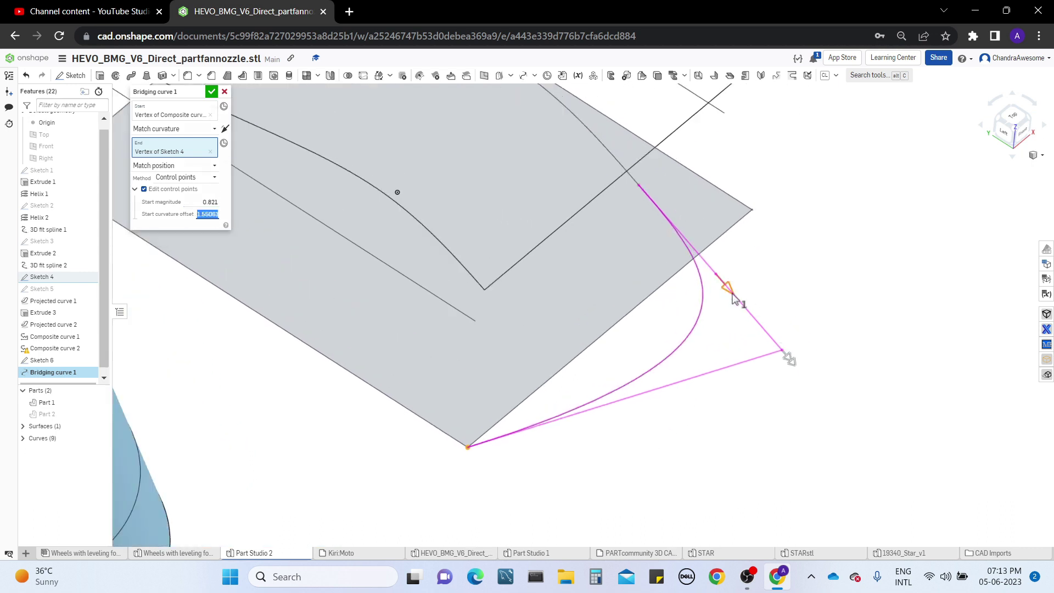
{"action": "left_click_drag", "start_coordinate": [736, 300], "coordinate": [742, 307]}
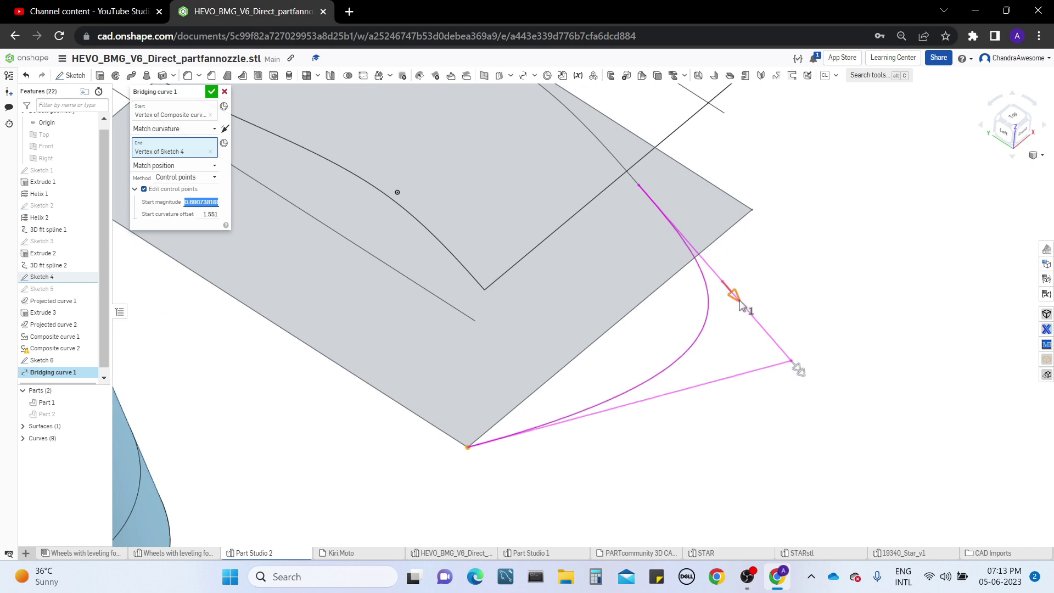
Step: Increase the start curvature offset to about 1.699 and reduce the start magnitude to about 0.732 with the control point handles
{"action": "scroll", "coordinate": [706, 229], "scroll_direction": "down", "scroll_amount": 1}
{"action": "scroll", "coordinate": [818, 280], "scroll_direction": "up", "scroll_amount": 1}
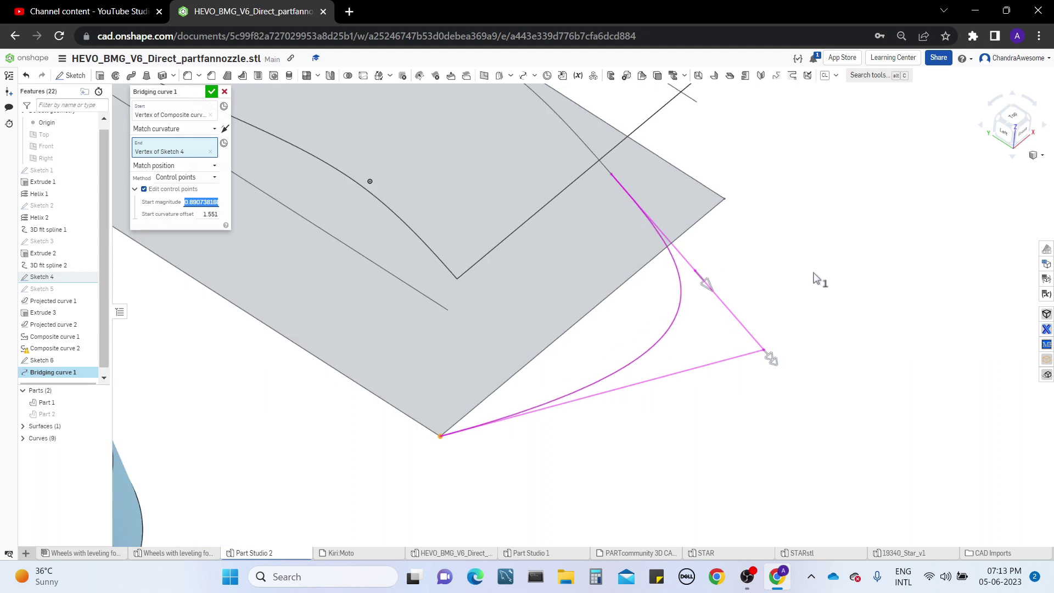
{"action": "right_click_drag", "start_coordinate": [817, 279], "coordinate": [738, 368]}
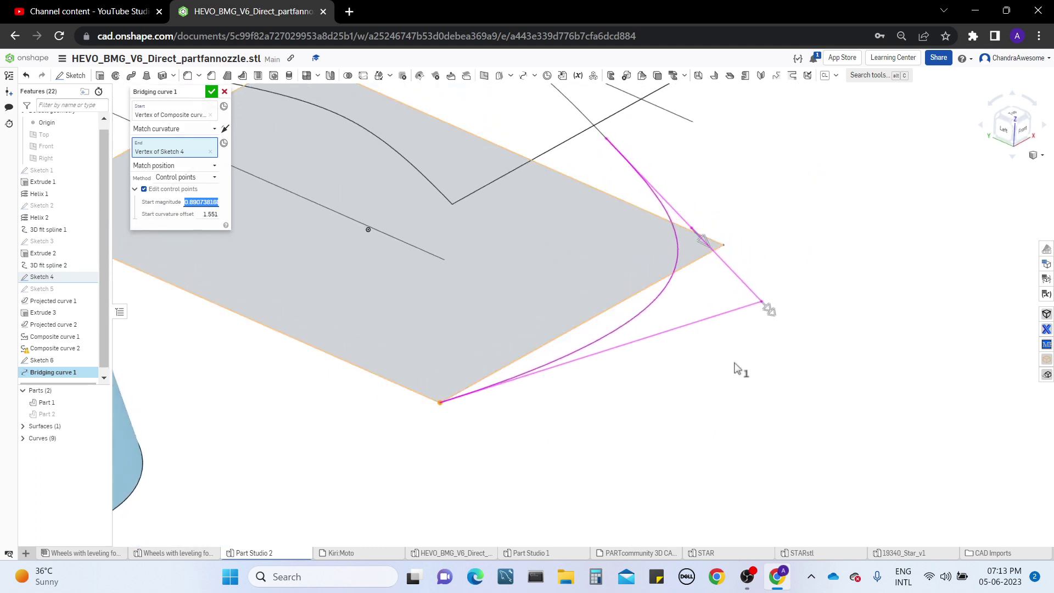
{"action": "left_click_drag", "start_coordinate": [771, 315], "coordinate": [780, 326]}
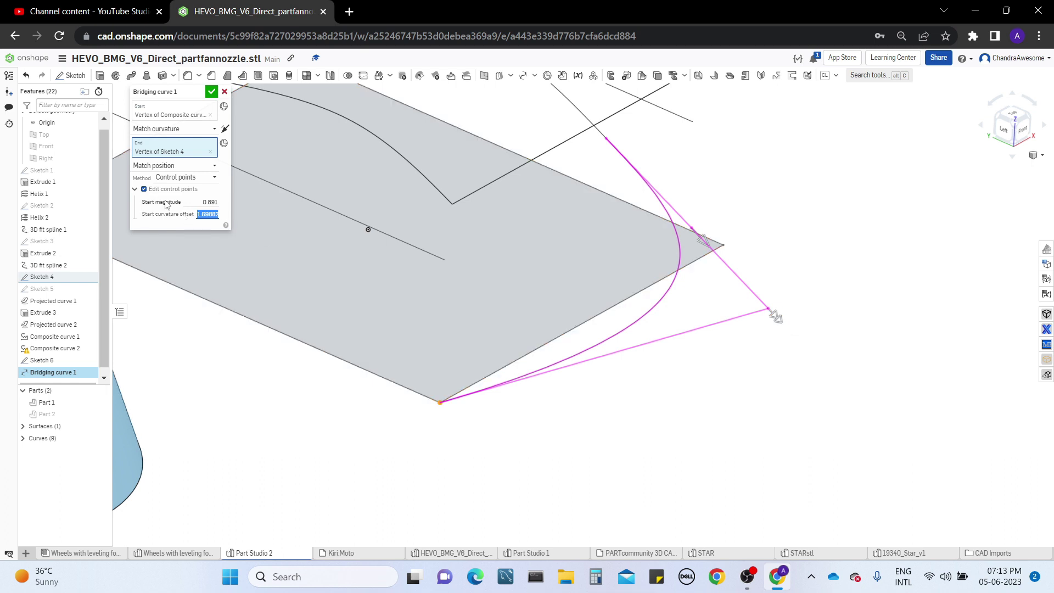
{"action": "left_click_drag", "start_coordinate": [703, 240], "coordinate": [687, 224]}
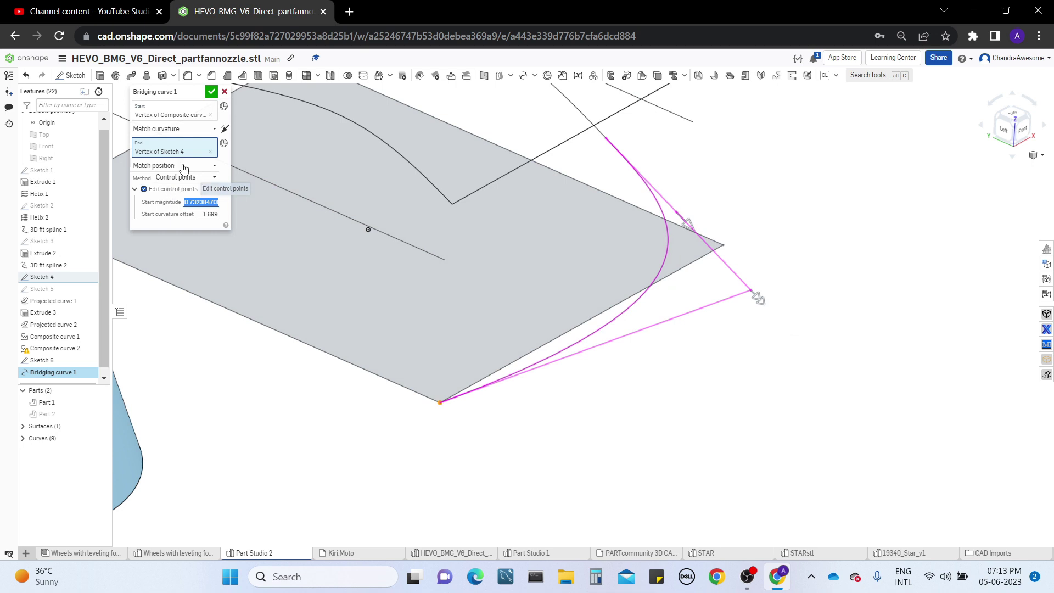
Step: Try the Magnitude/bias method with a magnitude of about 0.874 and return the method to Control points
{"action": "left_click", "coordinate": [191, 177]}
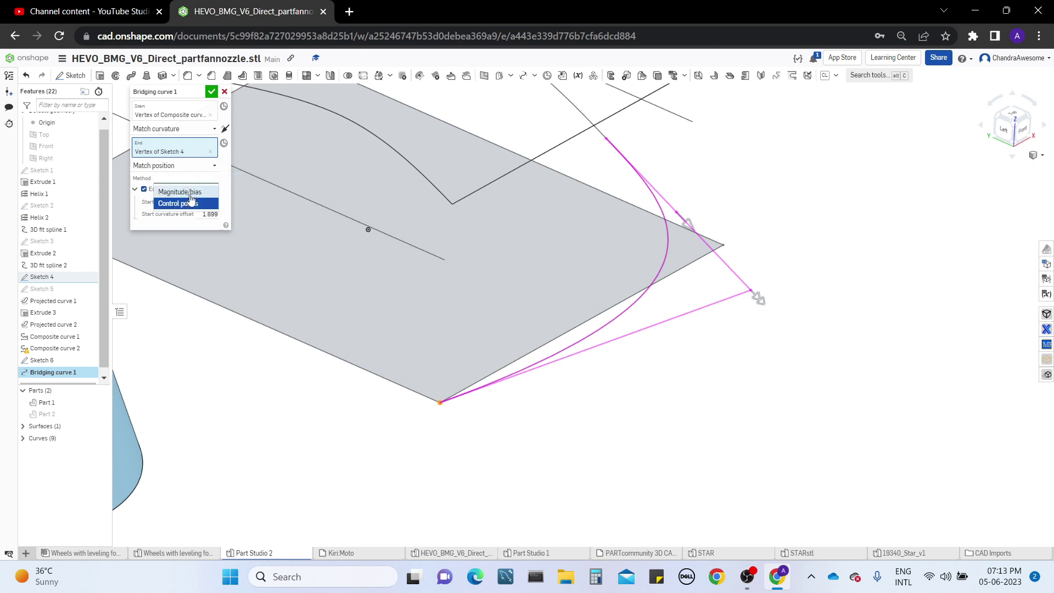
{"action": "left_click", "coordinate": [181, 192]}
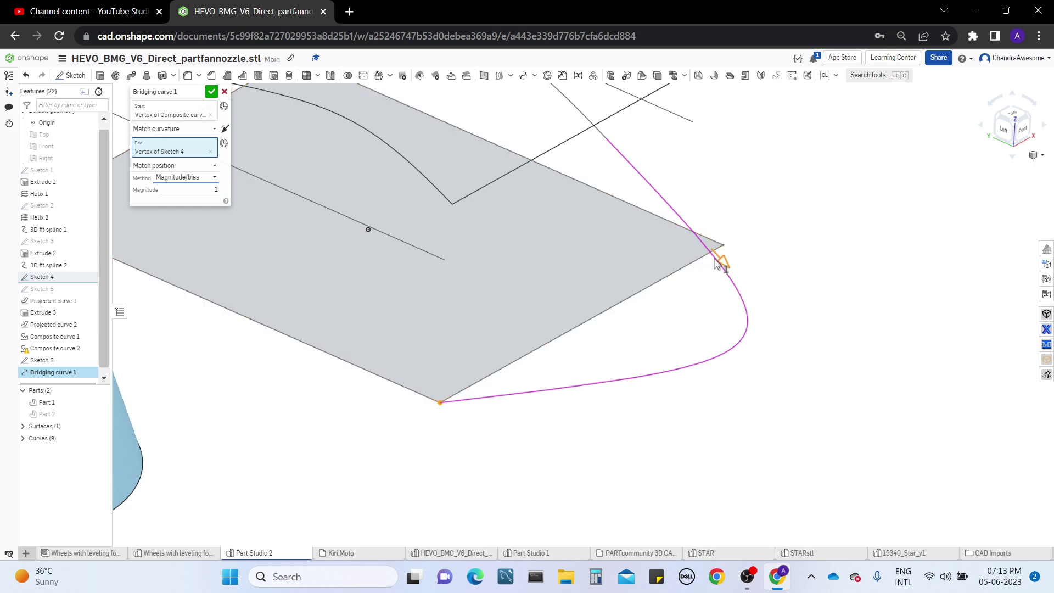
{"action": "left_click_drag", "start_coordinate": [719, 258], "coordinate": [711, 245]}
{"action": "left_click", "coordinate": [189, 177]}
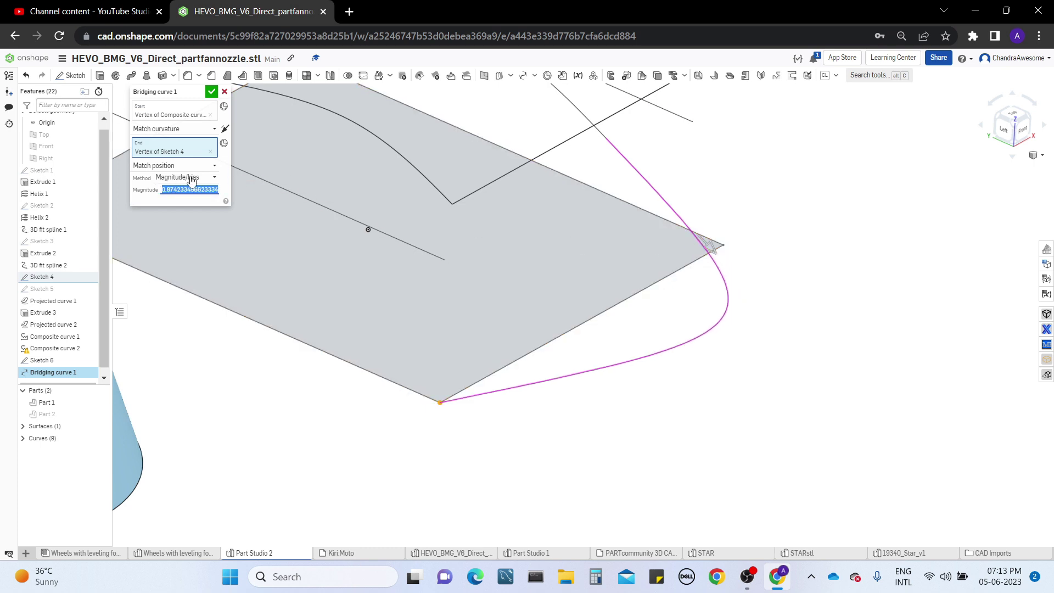
{"action": "left_click", "coordinate": [177, 202]}
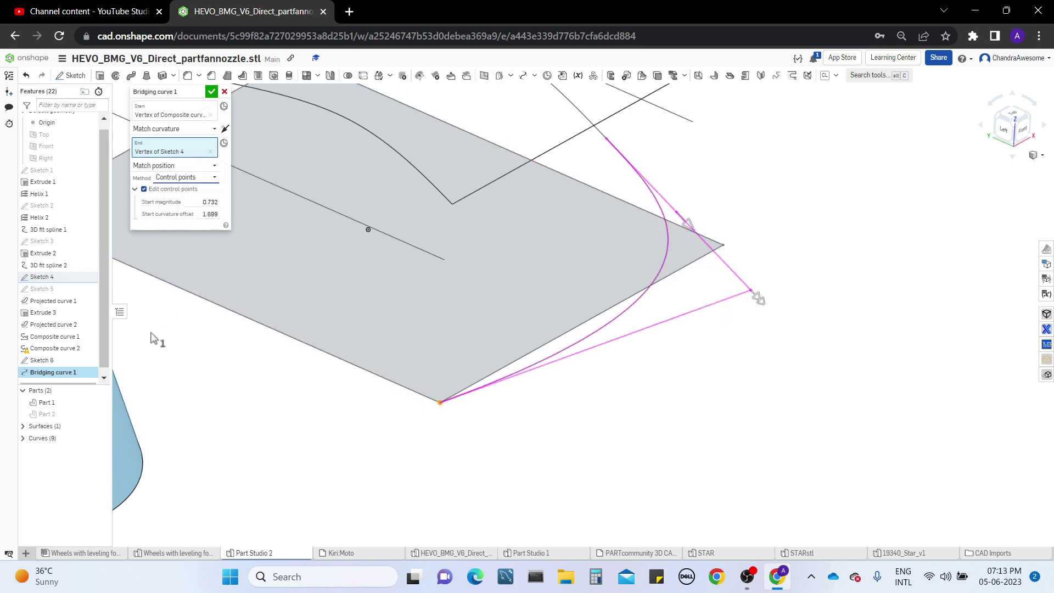
Step: Set the bridging curve's start condition to Match tangent and its end condition to Match curvature
{"action": "middle_click_drag", "start_coordinate": [151, 337], "coordinate": [178, 363]}
{"action": "left_click", "coordinate": [179, 130]}
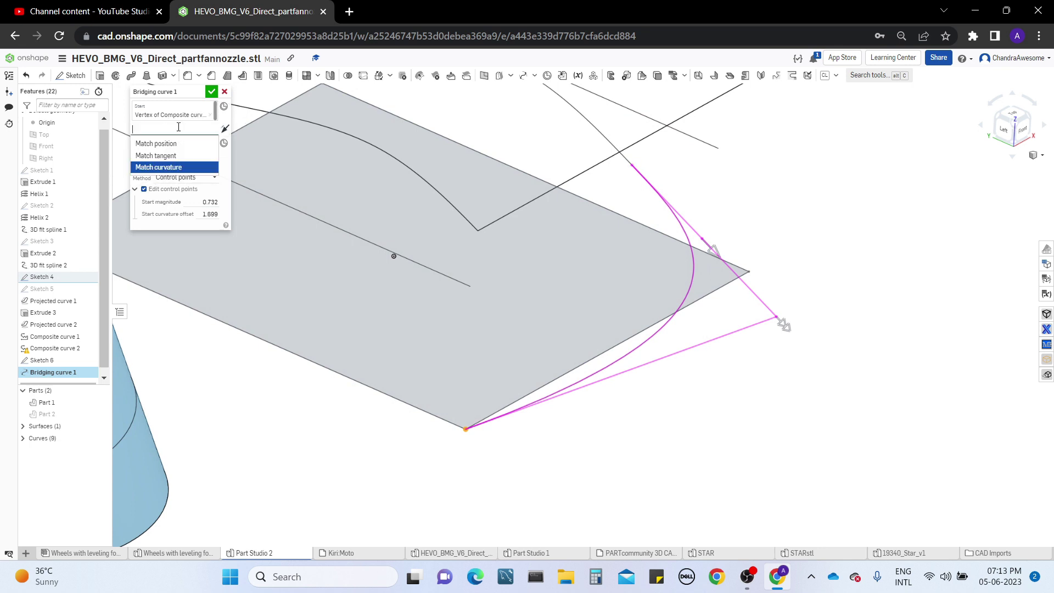
{"action": "left_click", "coordinate": [179, 156]}
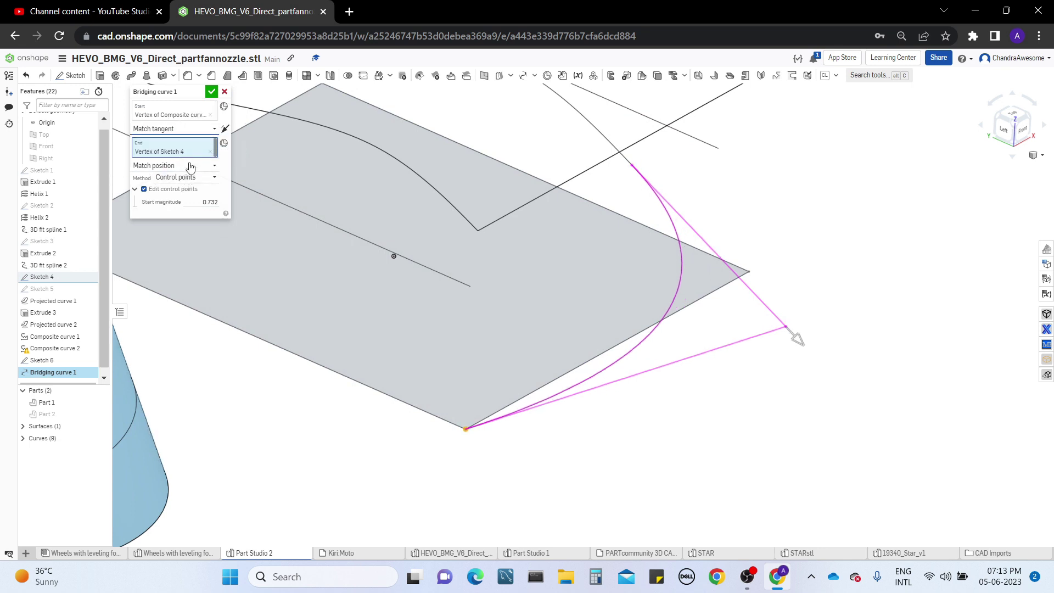
{"action": "left_click", "coordinate": [179, 166]}
{"action": "left_click", "coordinate": [187, 204]}
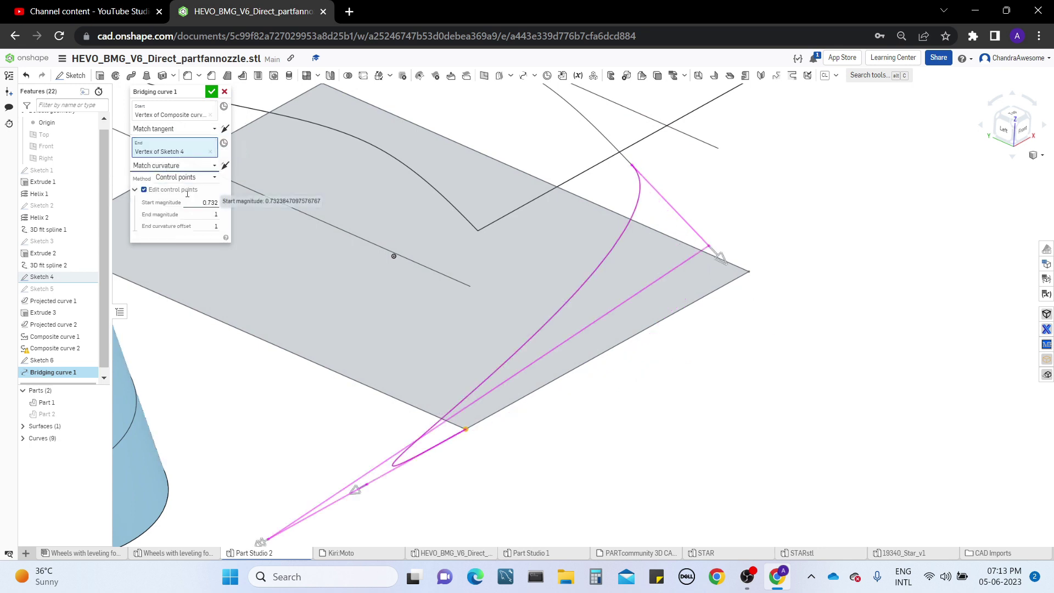
Step: Accept the bridging curve between Composite curve 2 and Sketch 4
{"action": "right_click_drag", "start_coordinate": [690, 380], "coordinate": [720, 393]}
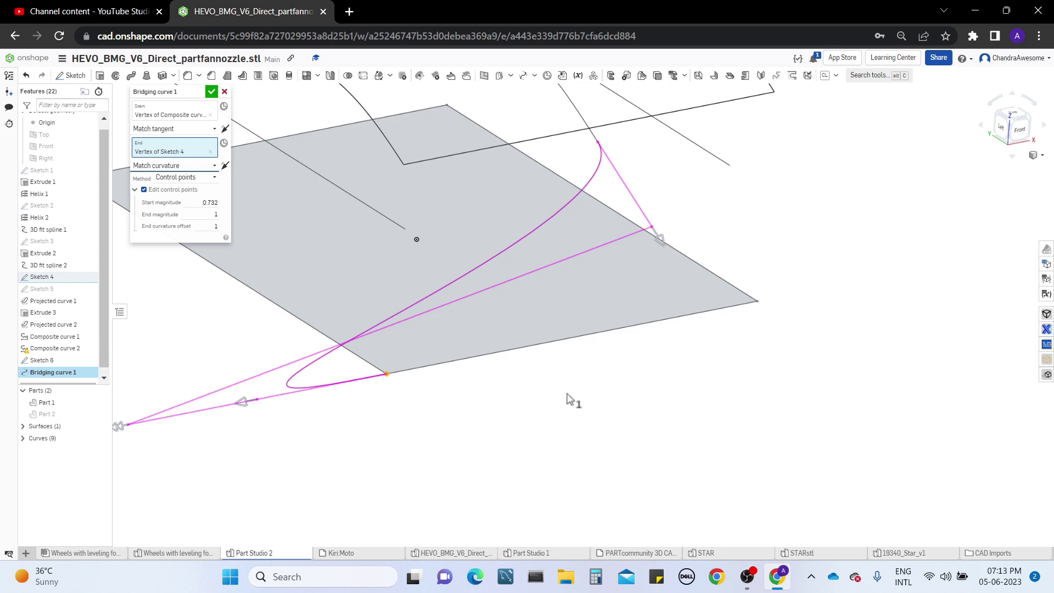
{"action": "mouse_move", "coordinate": [569, 398]}
{"action": "right_mouse_down"}
{"action": "mouse_move", "coordinate": [553, 471]}
{"action": "mouse_move", "coordinate": [317, 303]}
{"action": "right_mouse_up"}
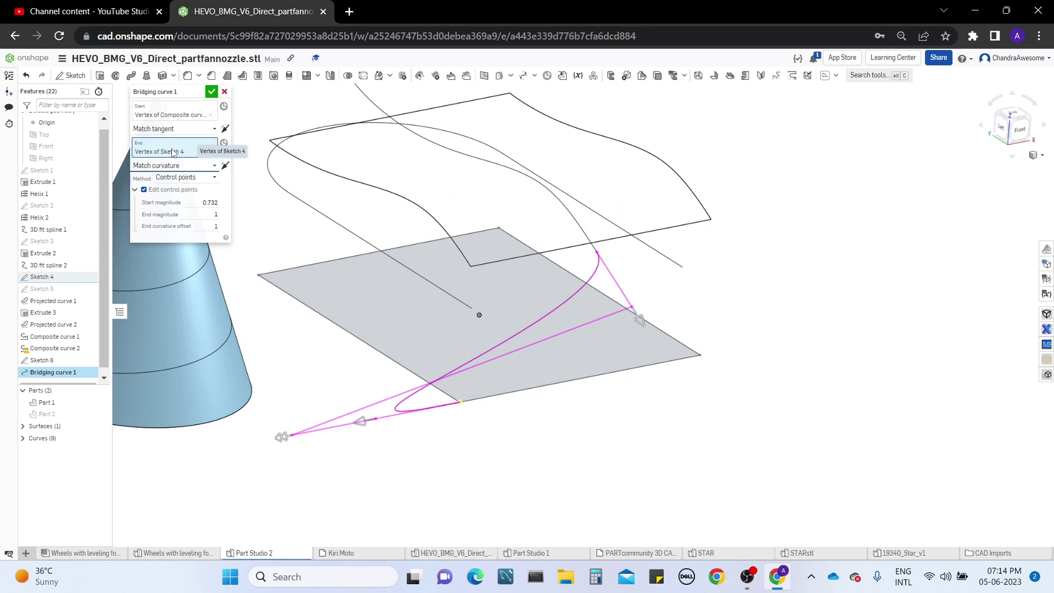
{"action": "mouse_move", "coordinate": [309, 261]}
{"action": "right_mouse_down"}
{"action": "mouse_move", "coordinate": [424, 262]}
{"action": "mouse_move", "coordinate": [408, 237]}
{"action": "mouse_move", "coordinate": [388, 266]}
{"action": "right_mouse_up"}
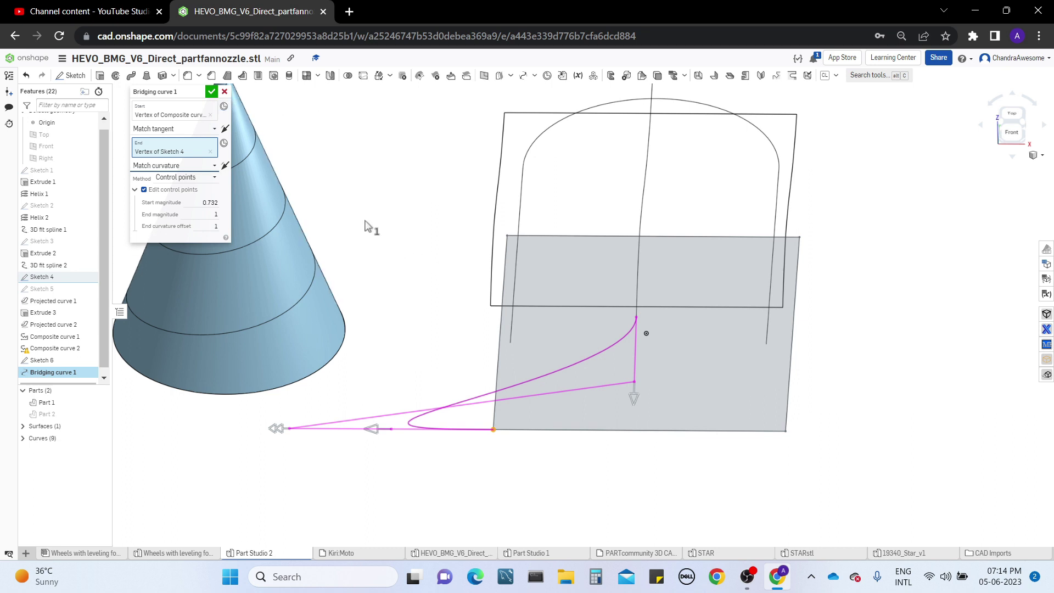
{"action": "left_click", "coordinate": [213, 93]}
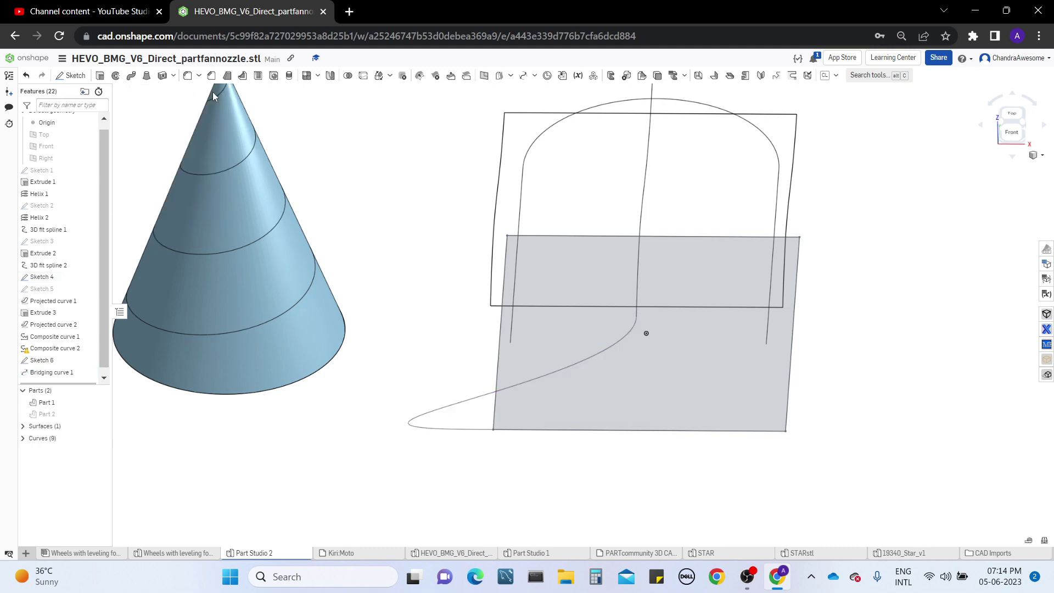
Step: Start a composite curve and select Composite curve 2 and the adjoining bridging curve as its edges
{"action": "right_click_drag", "start_coordinate": [615, 343], "coordinate": [532, 168]}
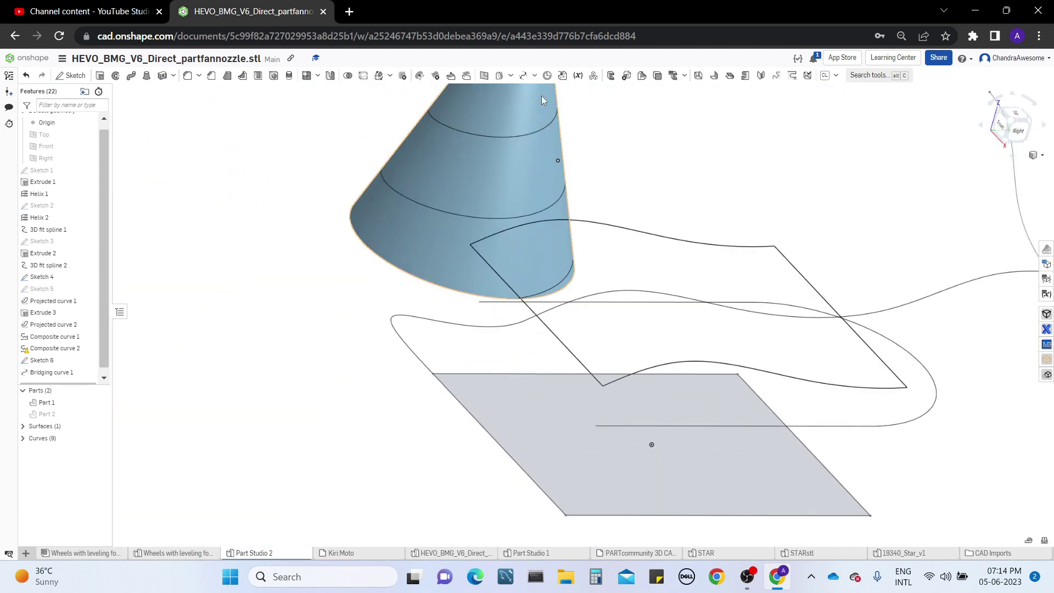
{"action": "left_click", "coordinate": [534, 75]}
{"action": "left_click", "coordinate": [556, 151]}
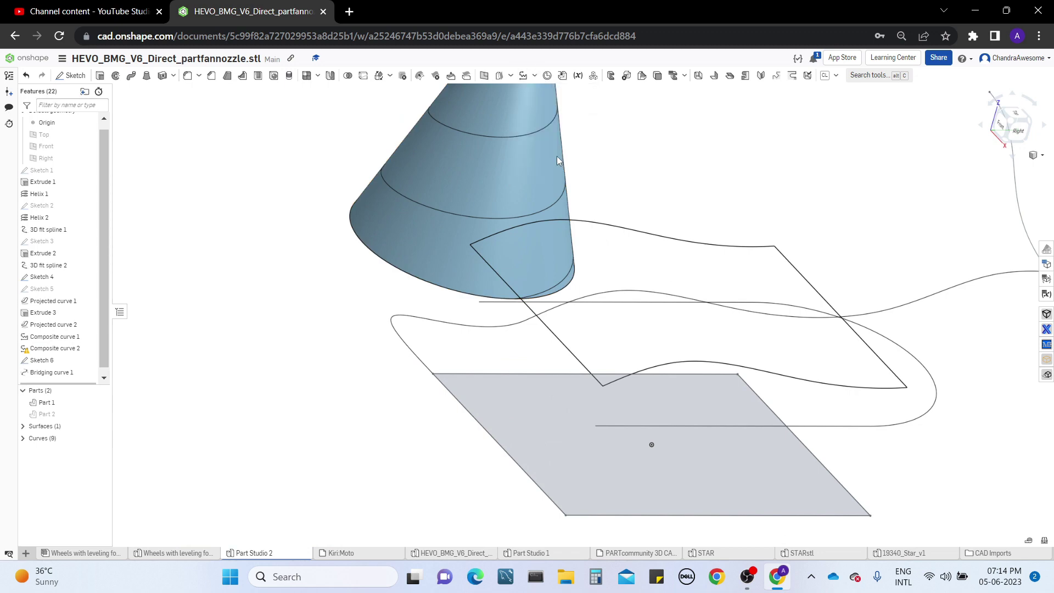
{"action": "right_click_drag", "start_coordinate": [355, 278], "coordinate": [258, 362]}
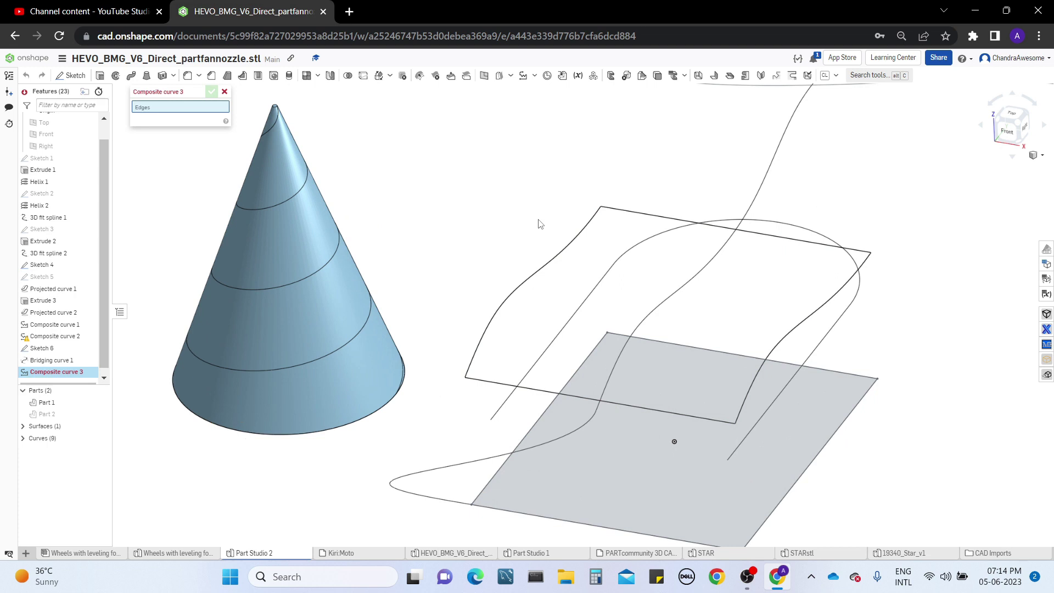
{"action": "scroll", "coordinate": [418, 483], "scroll_direction": "down", "scroll_amount": 2}
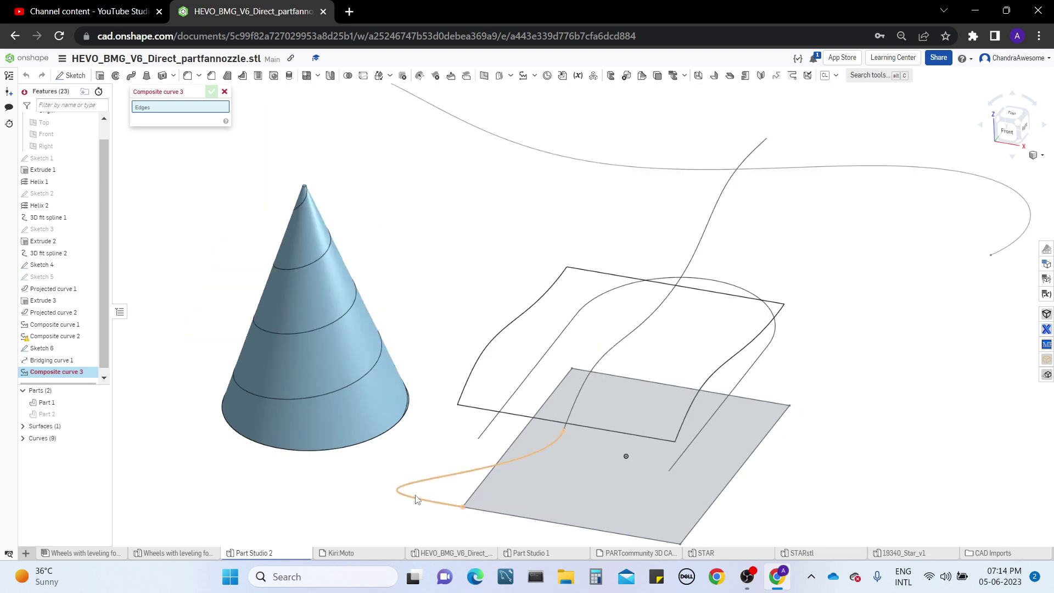
{"action": "scroll", "coordinate": [426, 465], "scroll_direction": "up", "scroll_amount": 3}
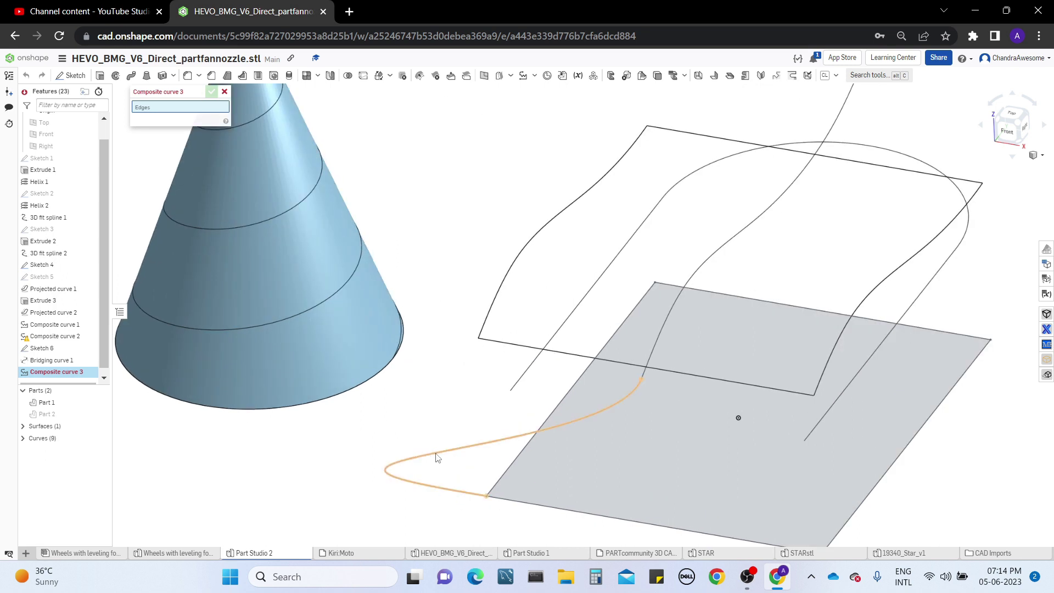
{"action": "left_click", "coordinate": [654, 348]}
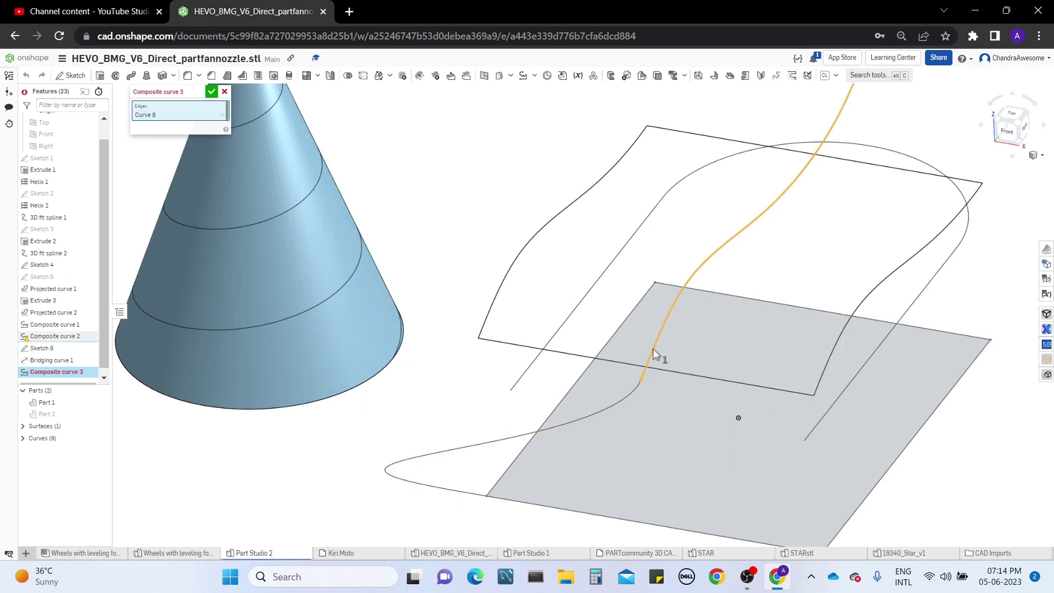
{"action": "left_click", "coordinate": [632, 391]}
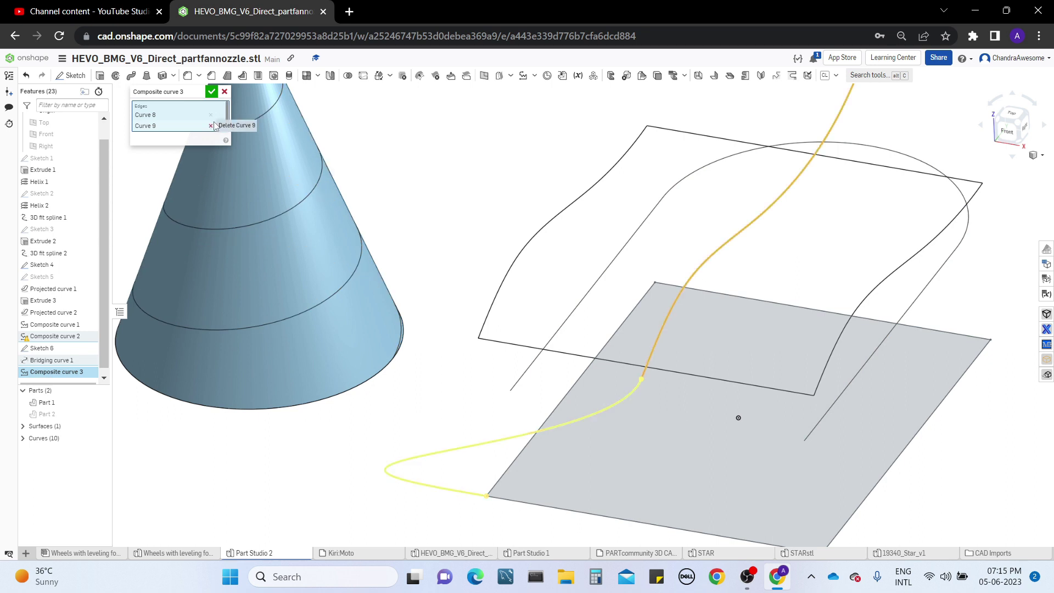
Step: Remove both edges from the composite curve, reselect Composite curve 2 and the bridging curve, and accept the feature
{"action": "left_click", "coordinate": [211, 125]}
{"action": "left_click", "coordinate": [211, 115]}
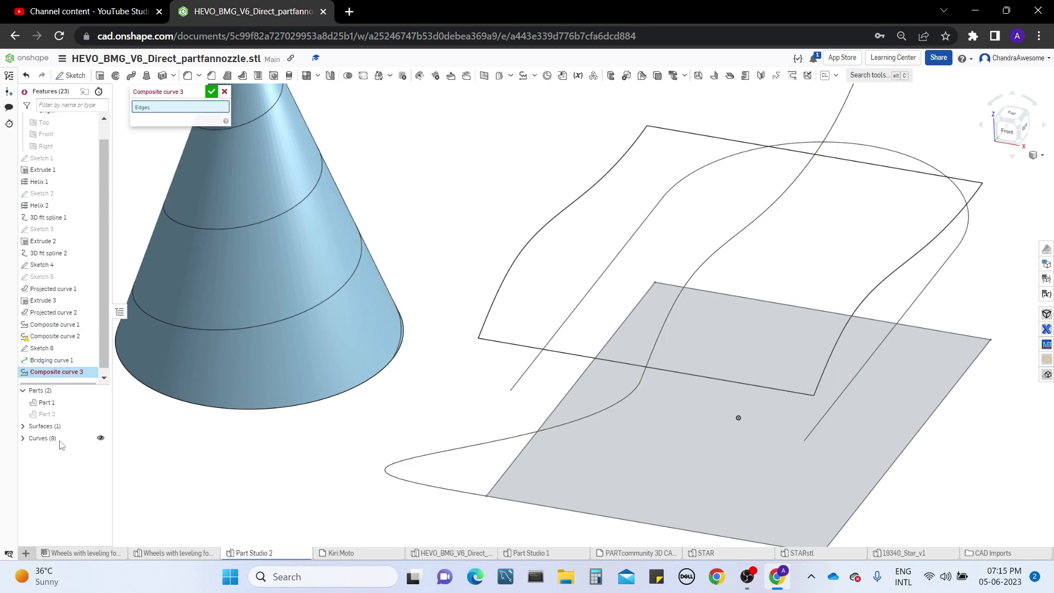
{"action": "left_click", "coordinate": [664, 326]}
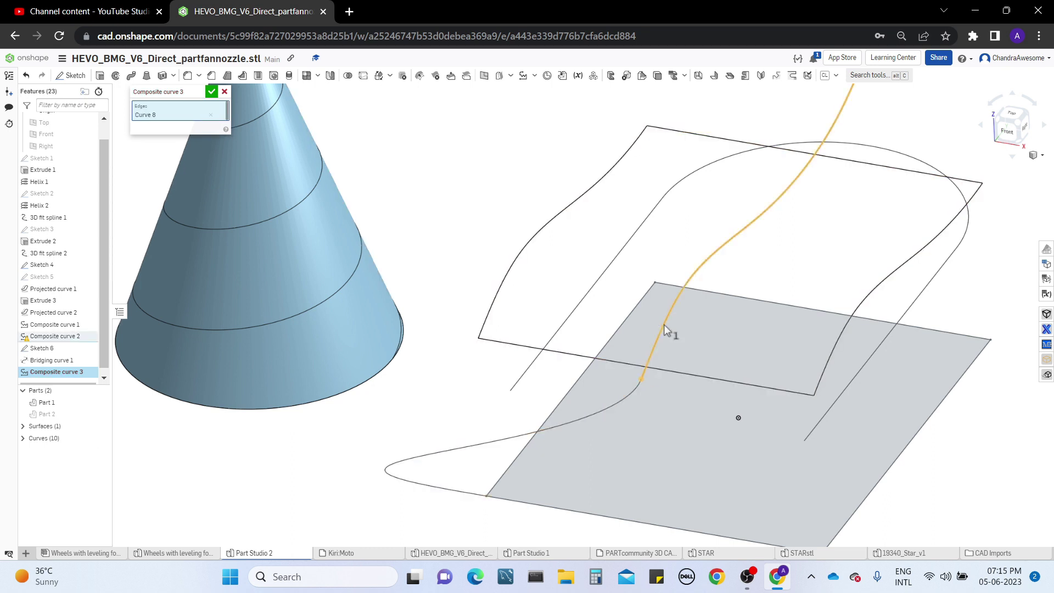
{"action": "left_click", "coordinate": [633, 394]}
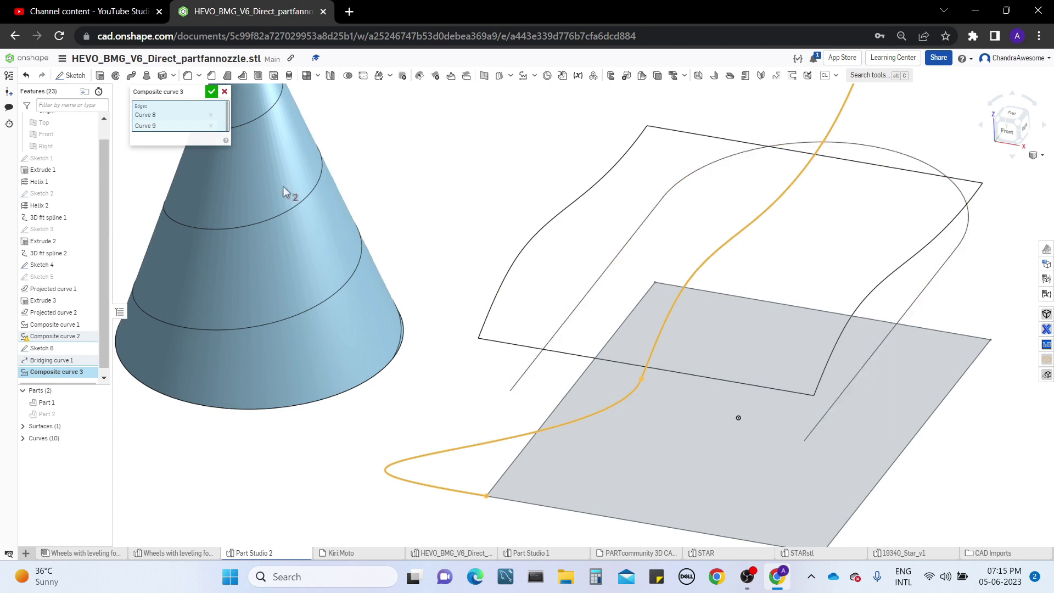
{"action": "left_click", "coordinate": [213, 92]}
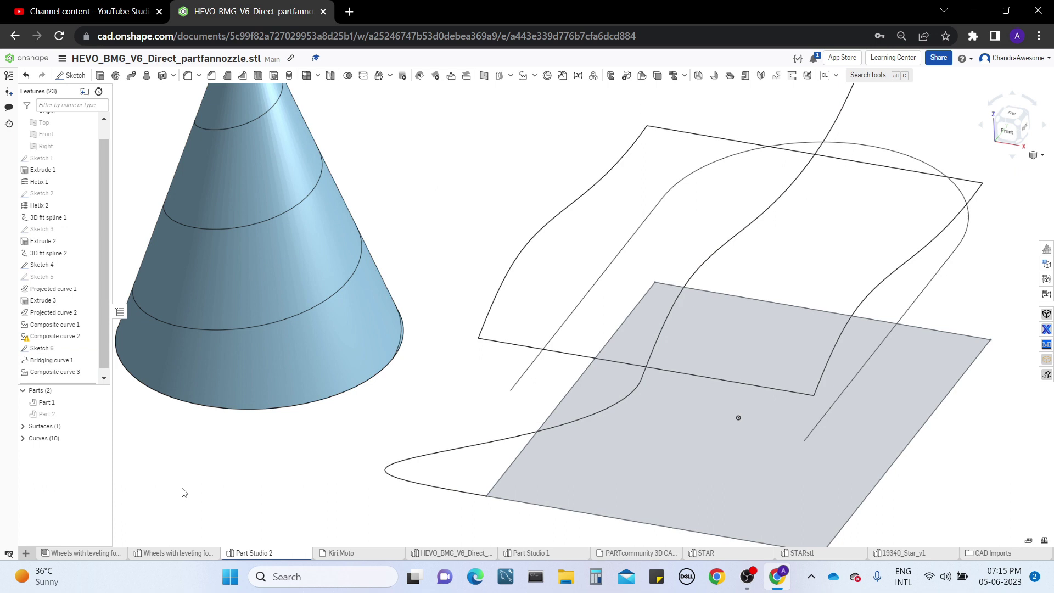
Step: Hide all curves in the parts list and show only Curve 10
{"action": "left_click", "coordinate": [22, 439]}
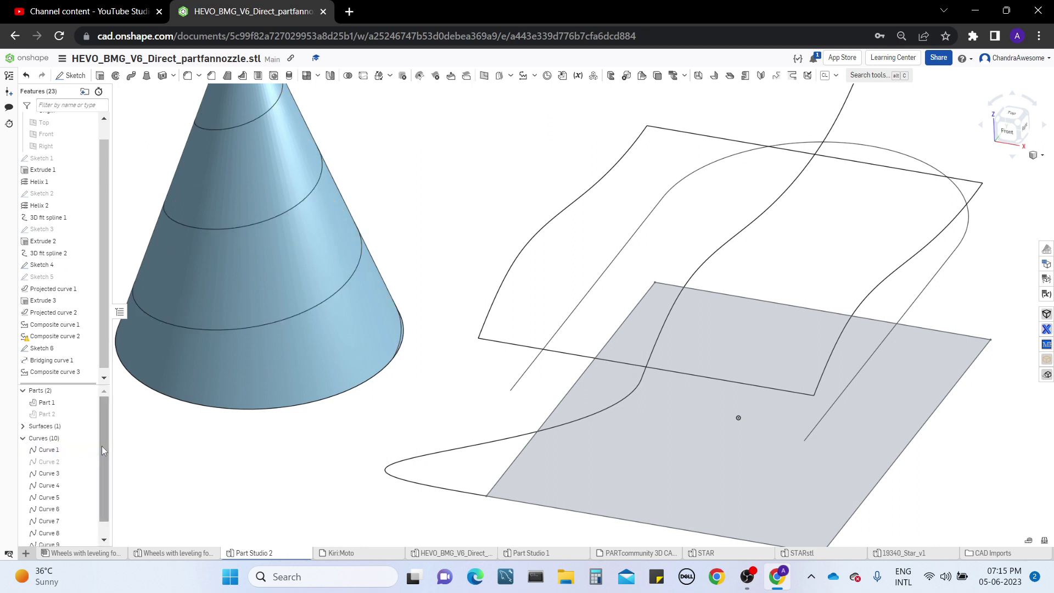
{"action": "scroll", "coordinate": [102, 451], "scroll_direction": "down", "scroll_amount": 1}
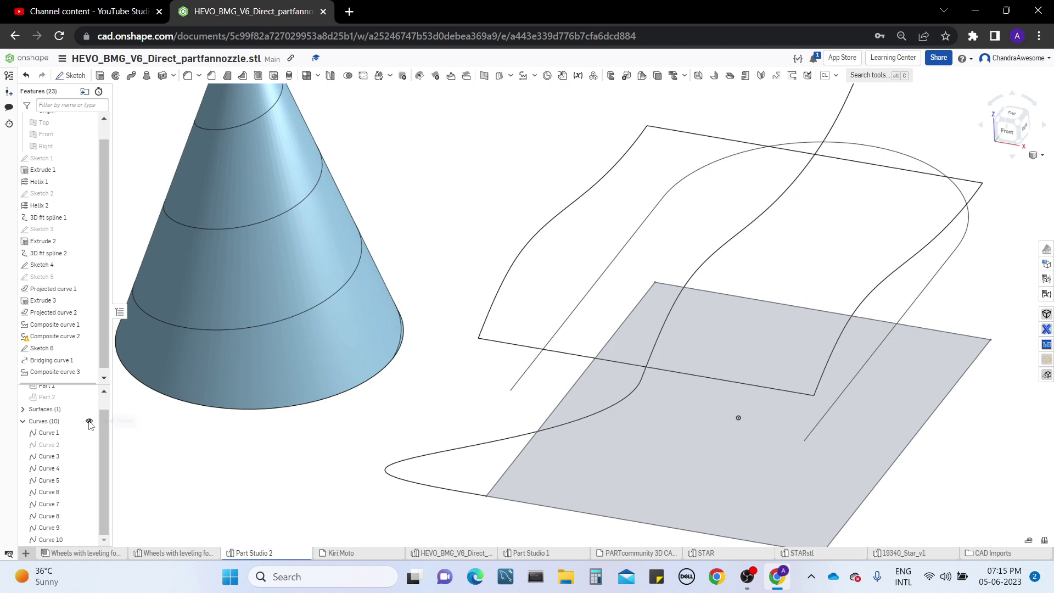
{"action": "left_click", "coordinate": [89, 422]}
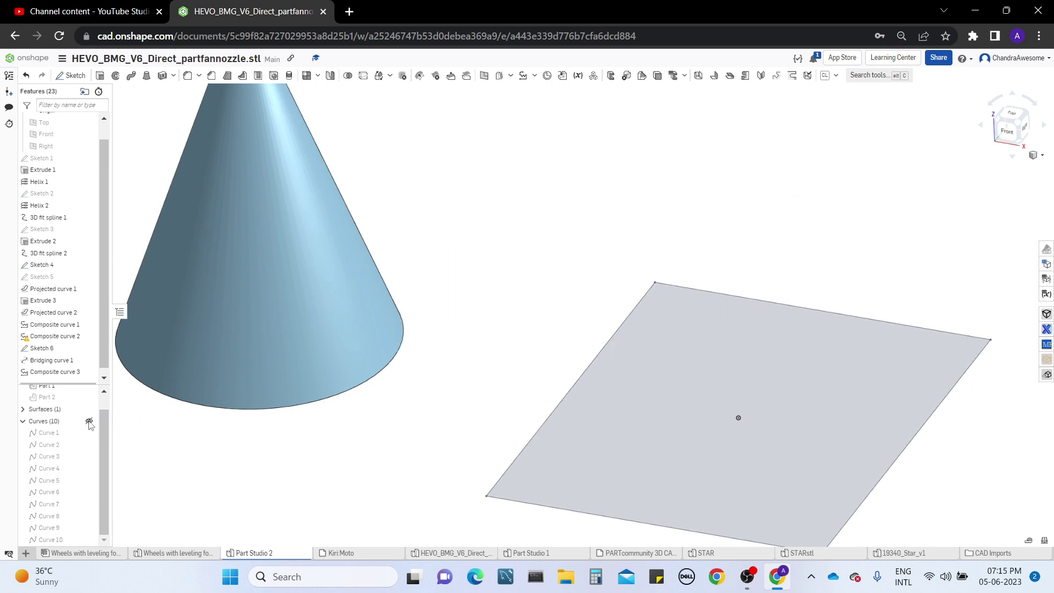
{"action": "left_click", "coordinate": [89, 539]}
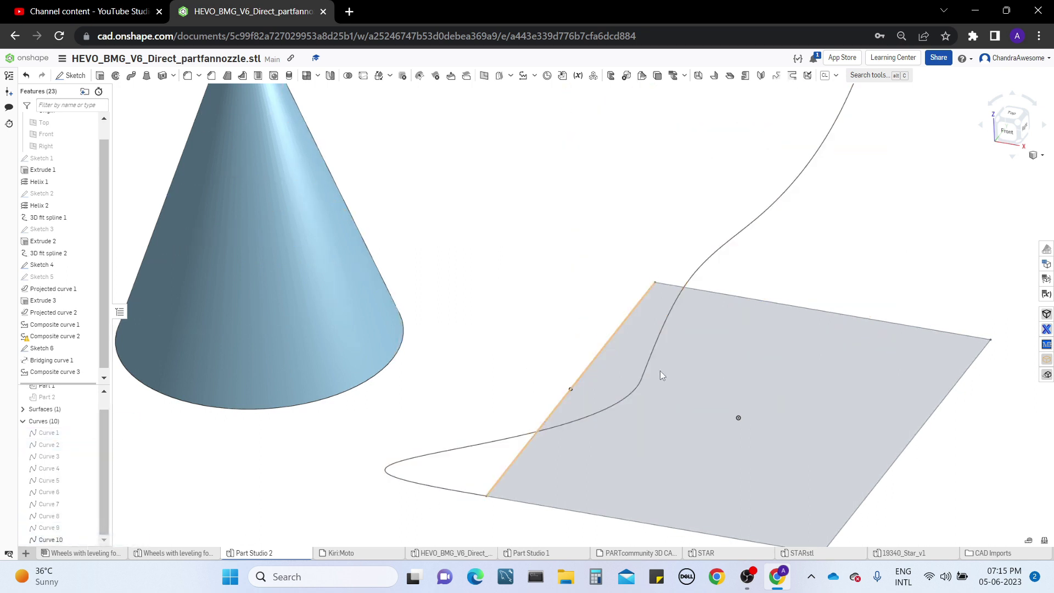
Step: Examine the isolated composite curve from several angles and check how its wavy and bridging segments select
{"action": "right_click_drag", "start_coordinate": [660, 371], "coordinate": [720, 150]}
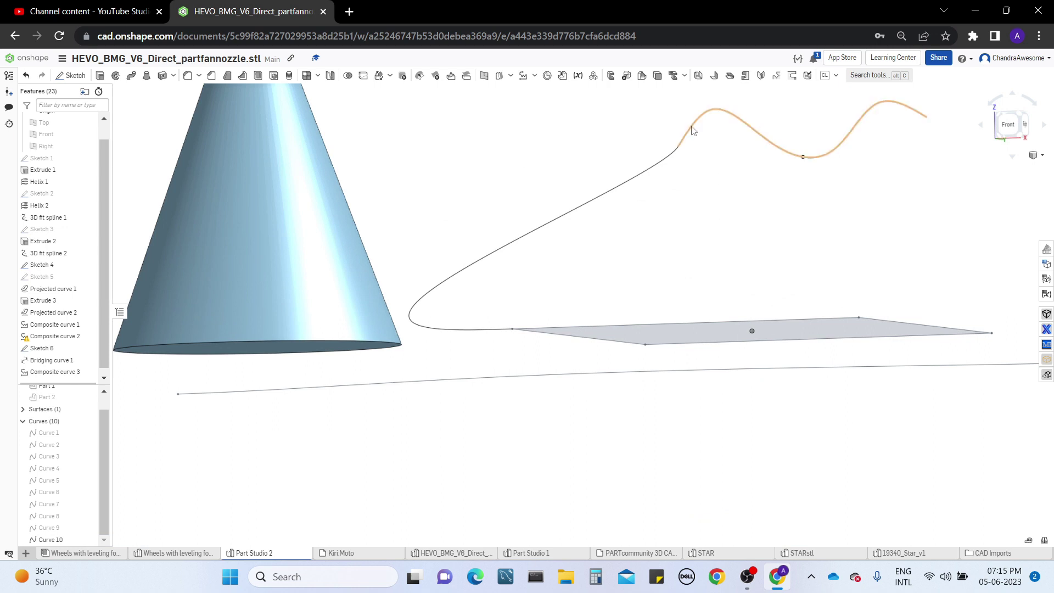
{"action": "right_click_drag", "start_coordinate": [769, 222], "coordinate": [612, 292]}
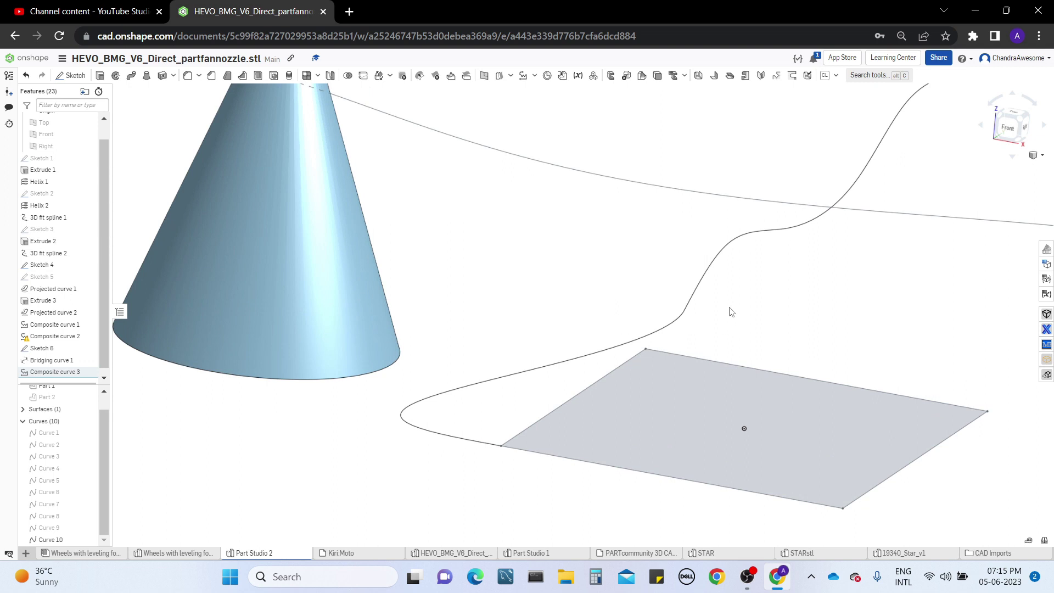
{"action": "left_click", "coordinate": [731, 251]}
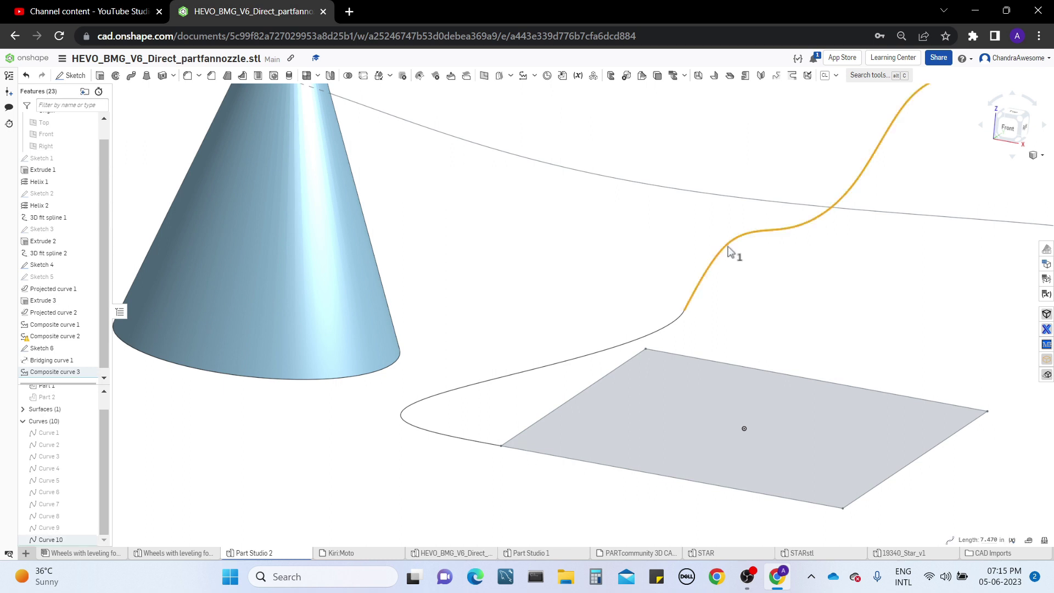
{"action": "left_click", "coordinate": [745, 291]}
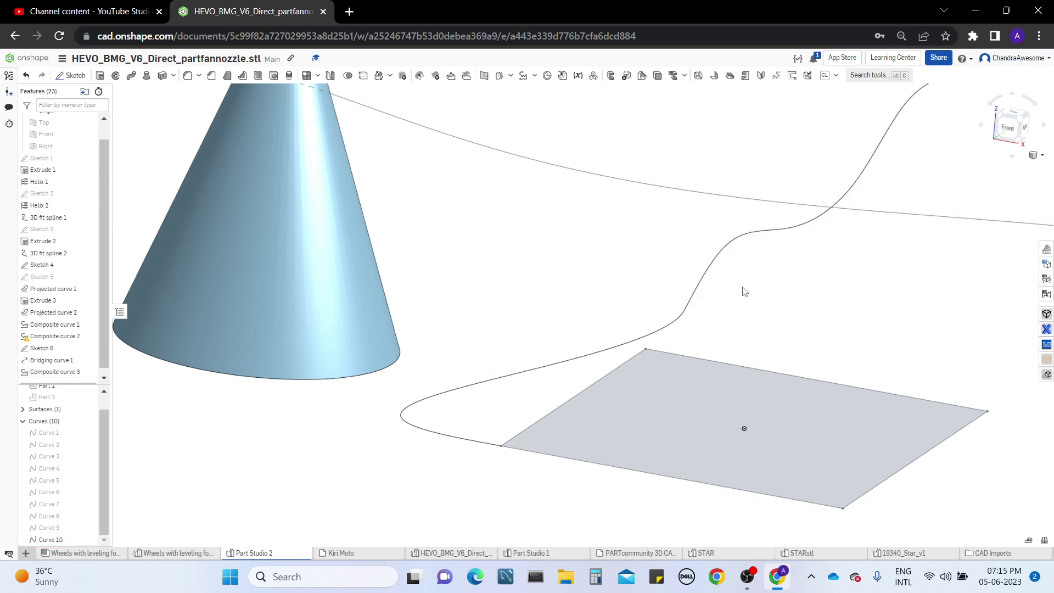
{"action": "left_click", "coordinate": [750, 236]}
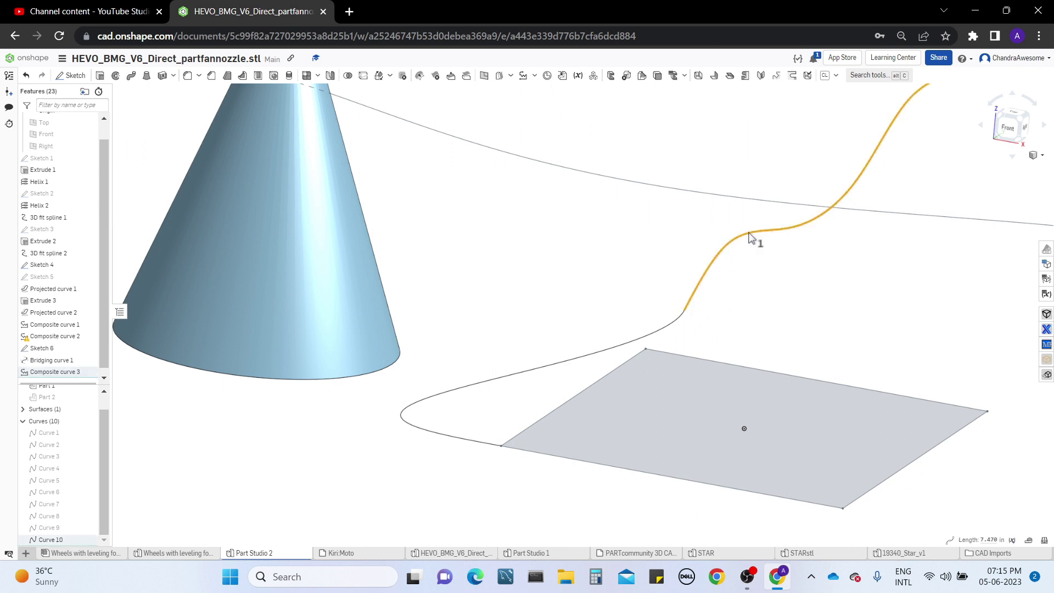
{"action": "left_click", "coordinate": [751, 237]}
{"action": "left_click", "coordinate": [750, 236]}
{"action": "right_click_drag", "start_coordinate": [756, 320], "coordinate": [748, 335]}
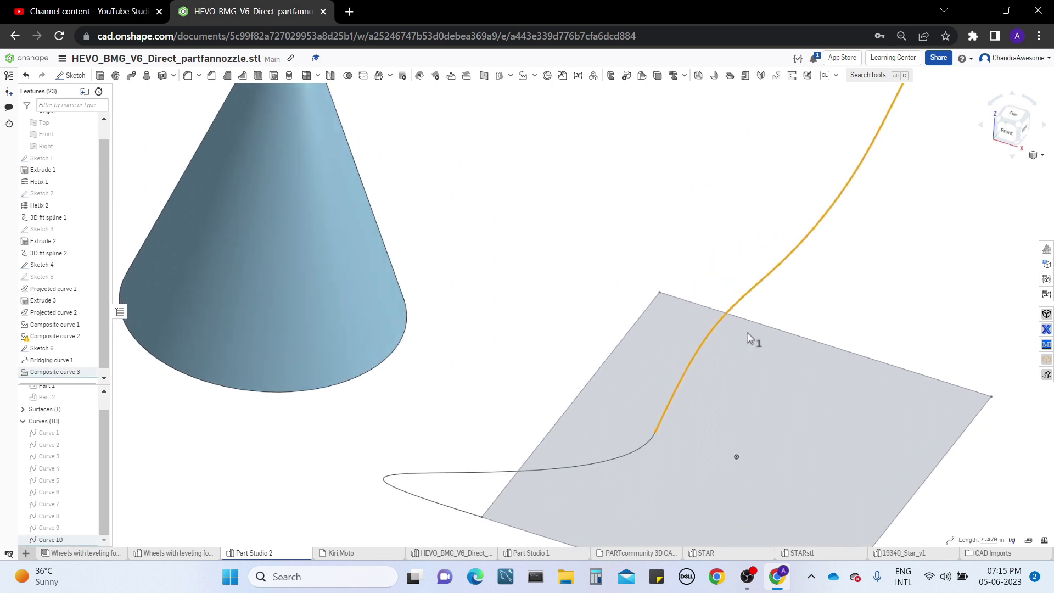
{"action": "left_click", "coordinate": [647, 447]}
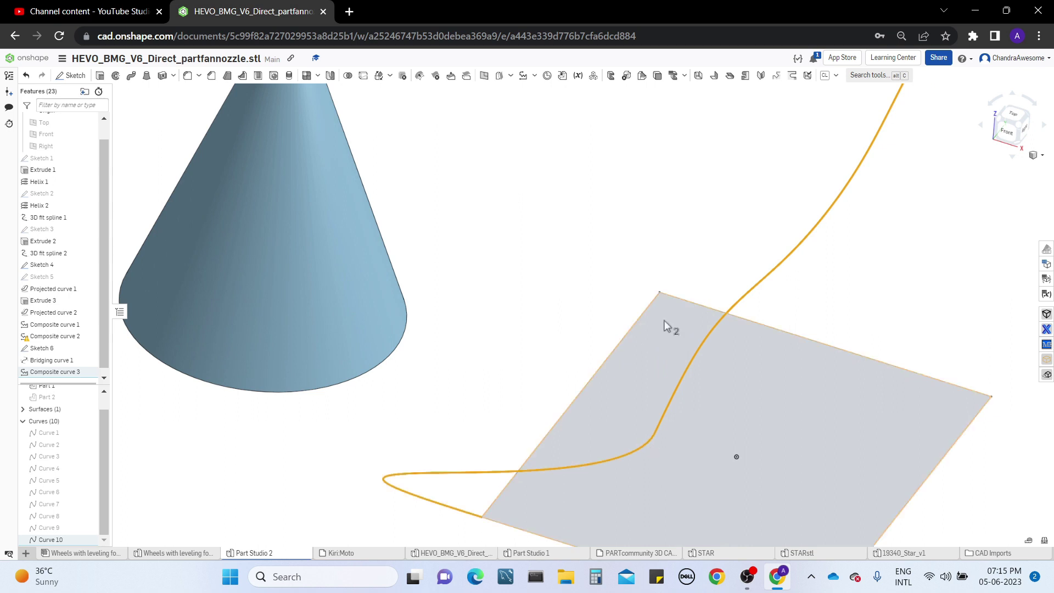
{"action": "left_click", "coordinate": [689, 182]}
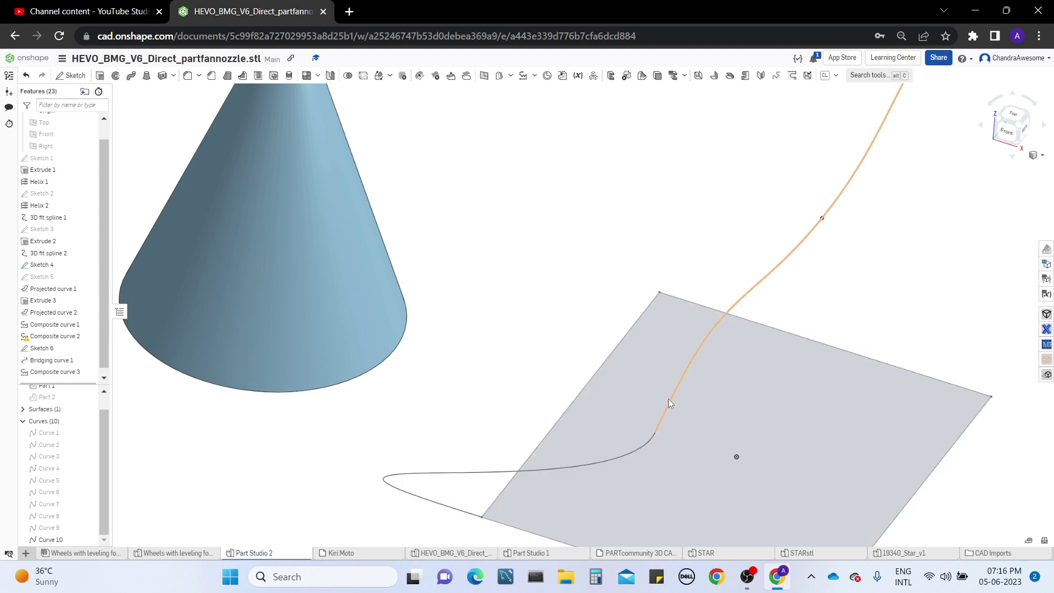
{"action": "right_click_drag", "start_coordinate": [668, 399], "coordinate": [644, 401]}
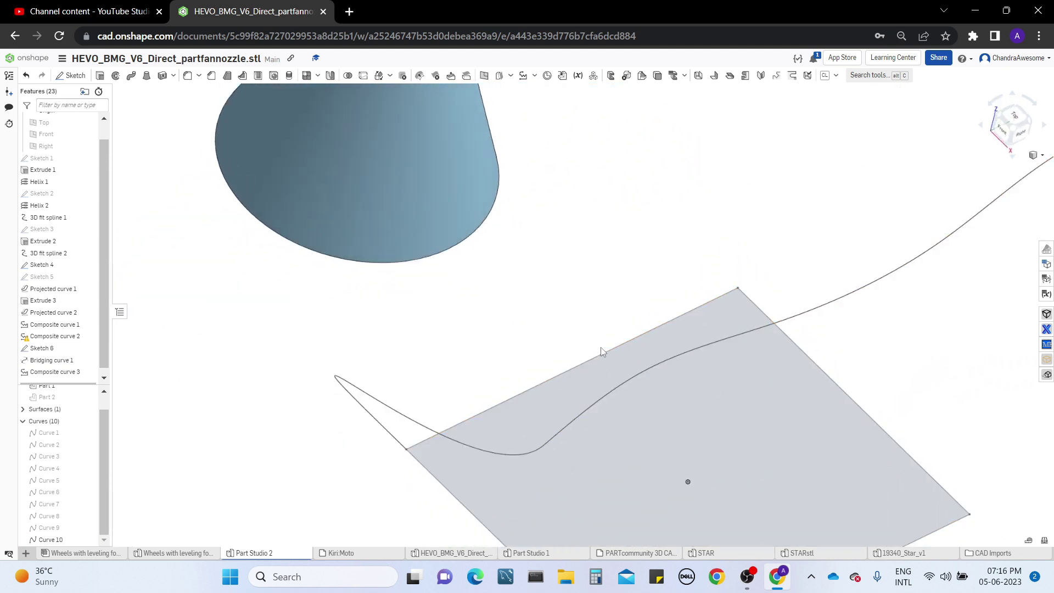
{"action": "right_click_drag", "start_coordinate": [604, 351], "coordinate": [562, 280]}
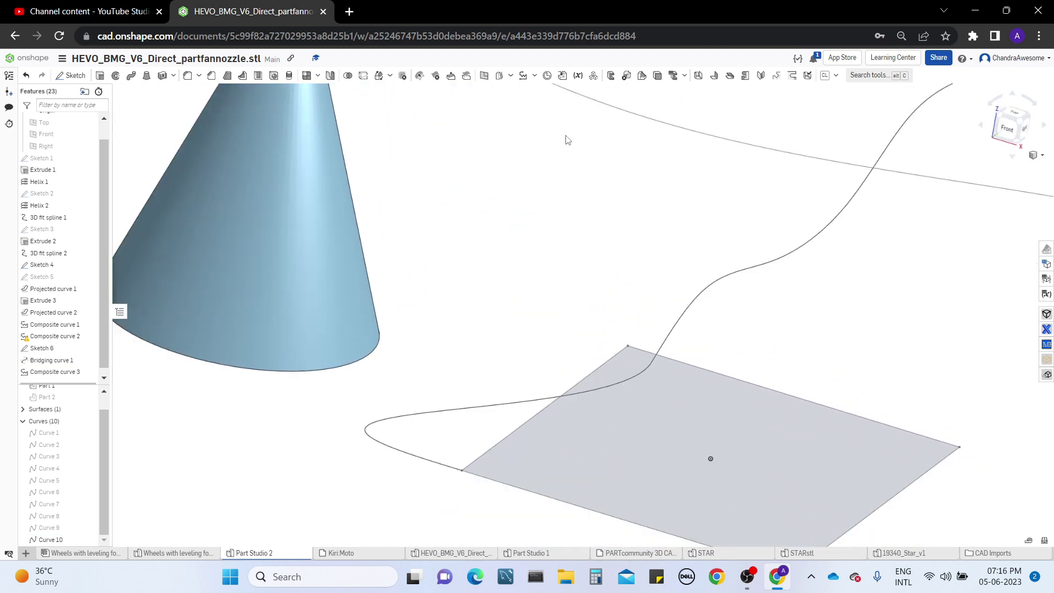
{"action": "left_click", "coordinate": [535, 76]}
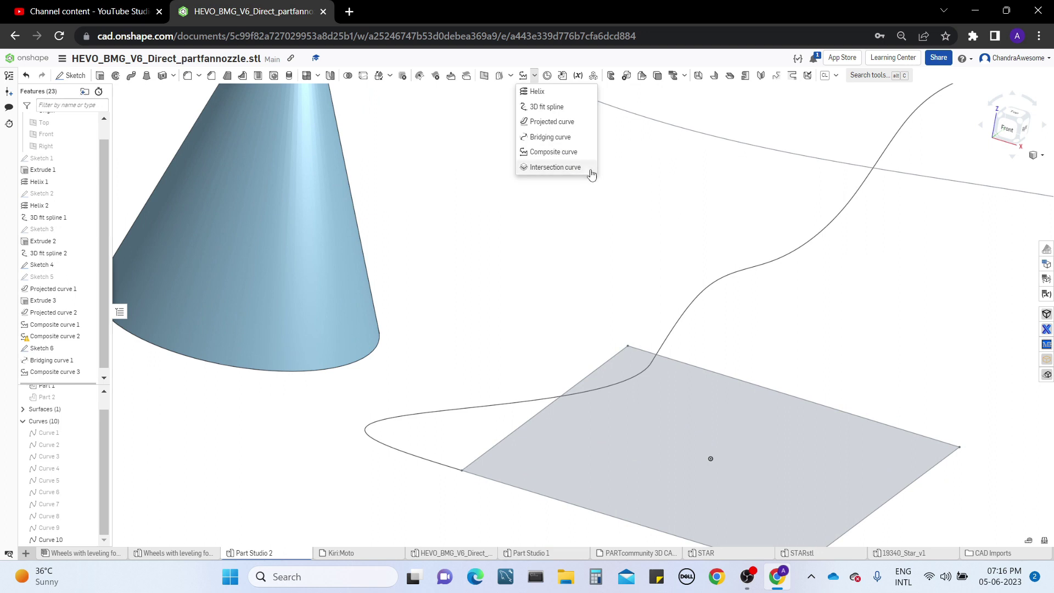
{"action": "left_click", "coordinate": [556, 167]}
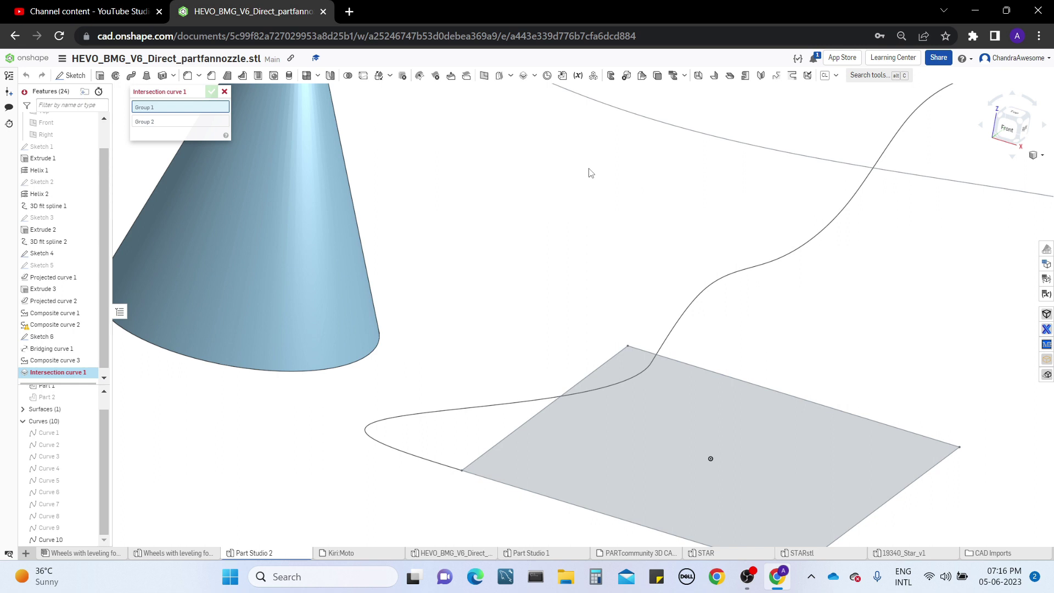
{"action": "left_click", "coordinate": [226, 92]}
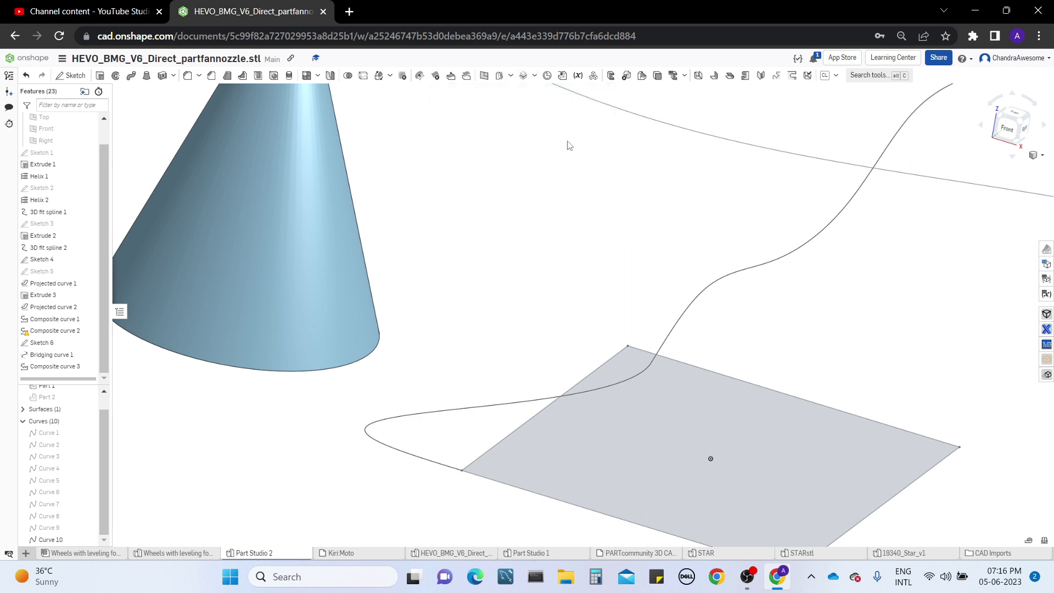
{"action": "left_click", "coordinate": [511, 75]}
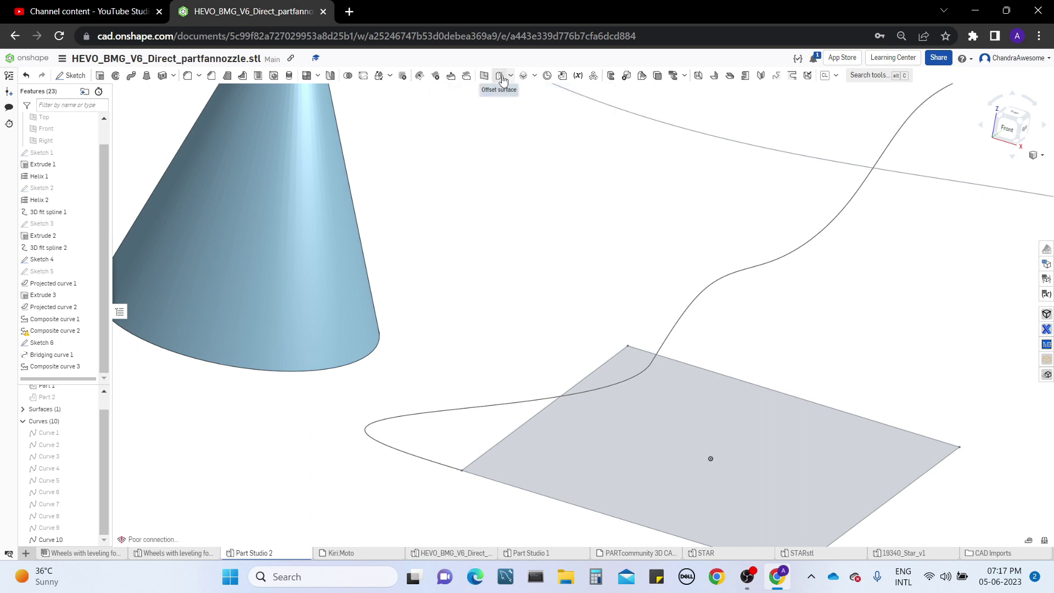
Step: Extrude the rear edge of the Sketch 4 square upward as a new surface about 2.41 in deep
{"action": "scroll", "coordinate": [500, 332], "scroll_direction": "down", "scroll_amount": 3}
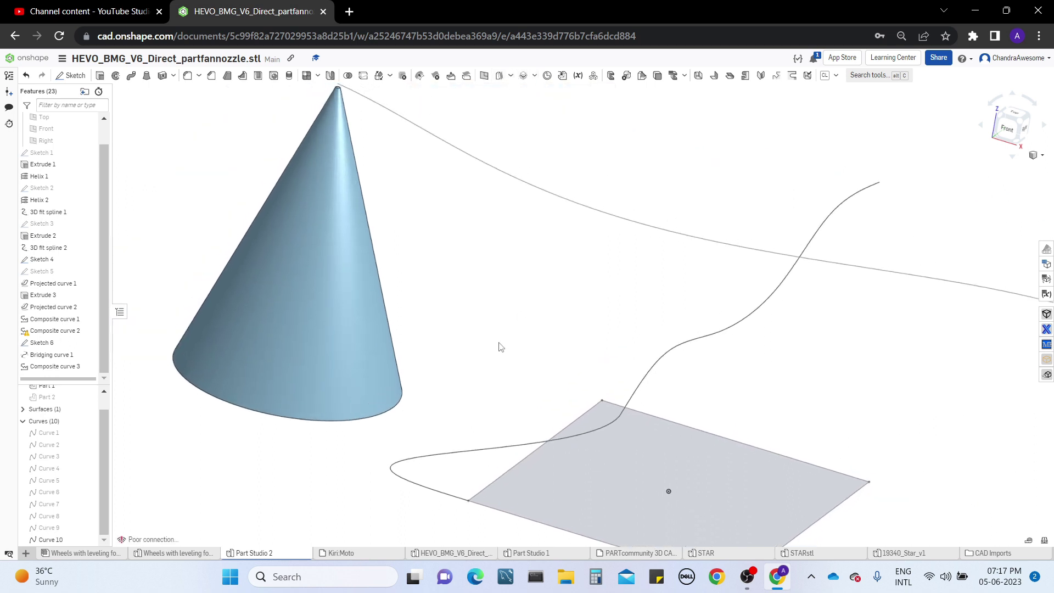
{"action": "scroll", "coordinate": [610, 294], "scroll_direction": "down", "scroll_amount": 2}
{"action": "scroll", "coordinate": [619, 281], "scroll_direction": "down", "scroll_amount": 3}
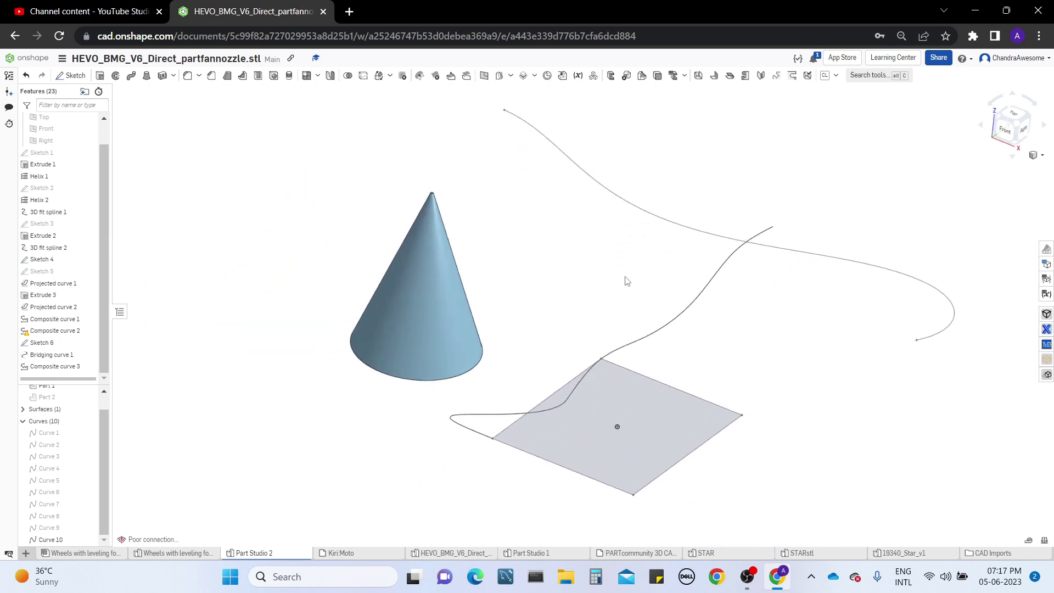
{"action": "middle_click_drag", "start_coordinate": [718, 238], "coordinate": [664, 268]}
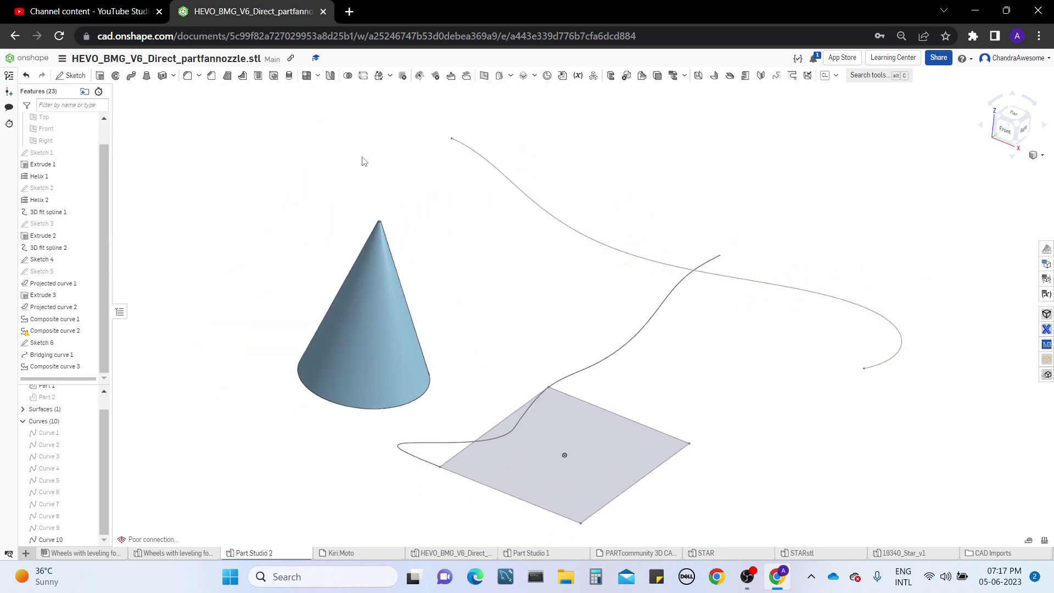
{"action": "right_click_drag", "start_coordinate": [542, 233], "coordinate": [637, 209]}
{"action": "left_click", "coordinate": [100, 75]}
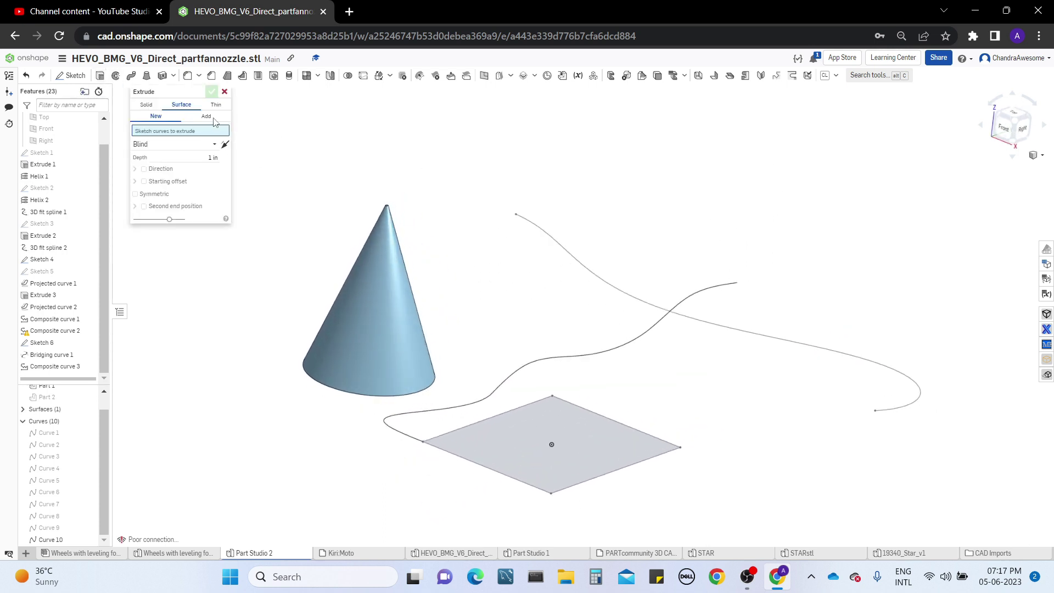
{"action": "left_click", "coordinate": [181, 109]}
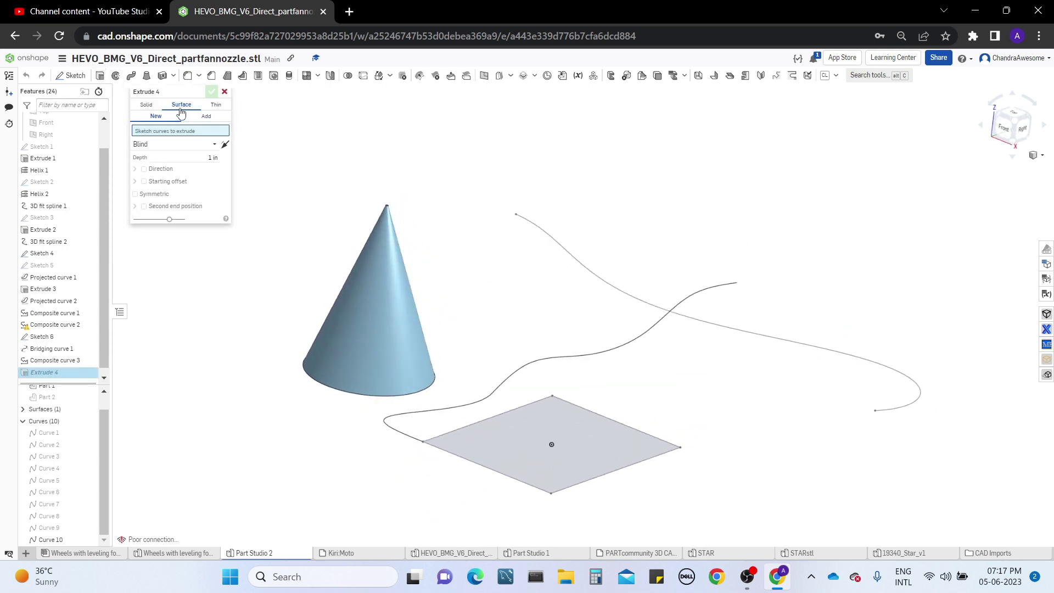
{"action": "left_click", "coordinate": [612, 421]}
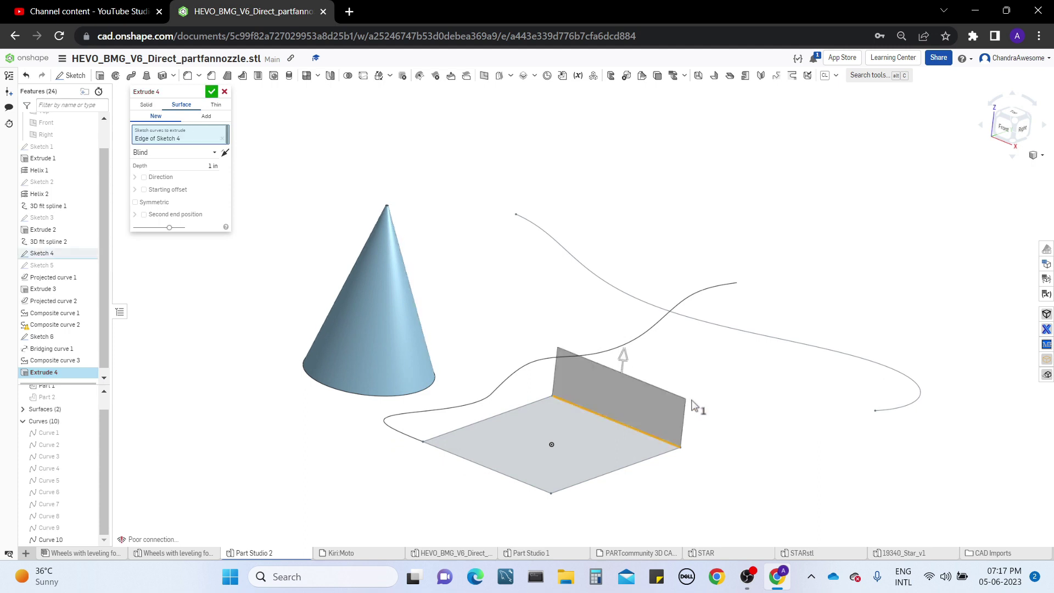
{"action": "left_click_drag", "start_coordinate": [626, 360], "coordinate": [626, 291]}
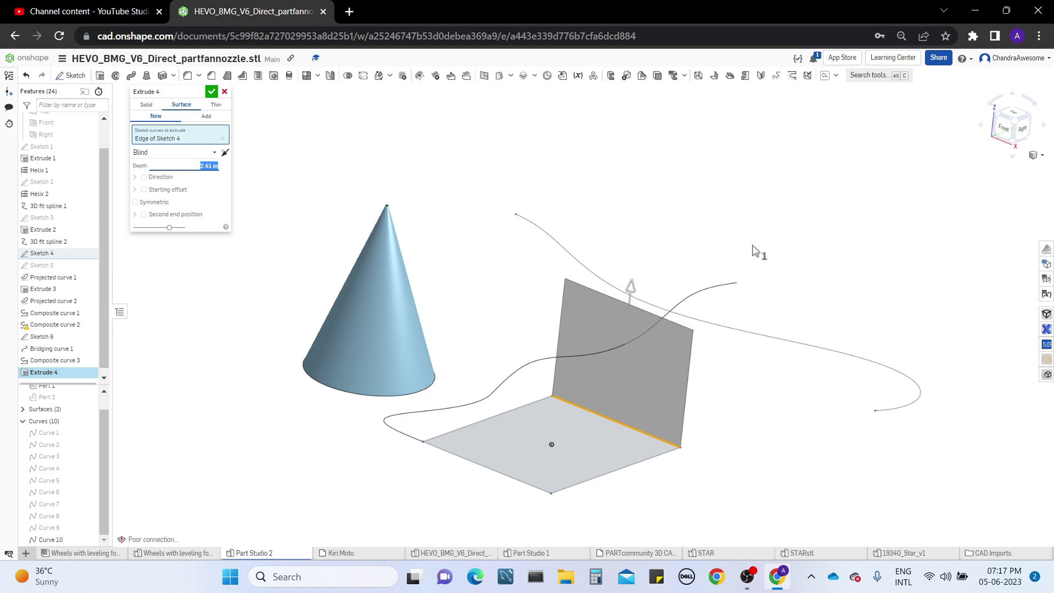
{"action": "mouse_move", "coordinate": [754, 246]}
{"action": "right_mouse_down"}
{"action": "mouse_move", "coordinate": [756, 207]}
{"action": "mouse_move", "coordinate": [763, 230]}
{"action": "right_mouse_up"}
{"action": "key", "text": "shift+7"}
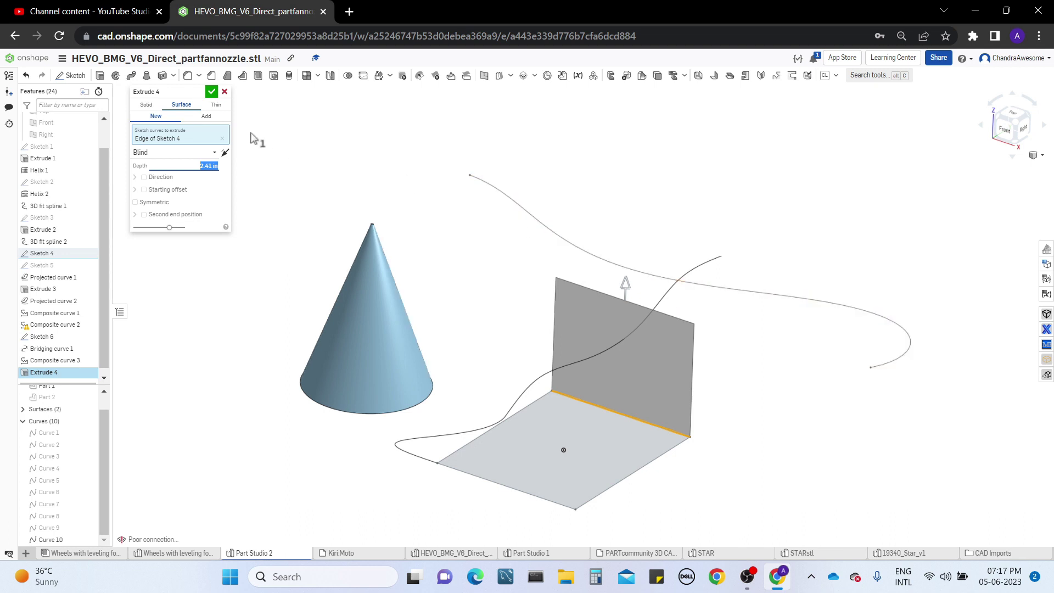
{"action": "left_click", "coordinate": [211, 91]}
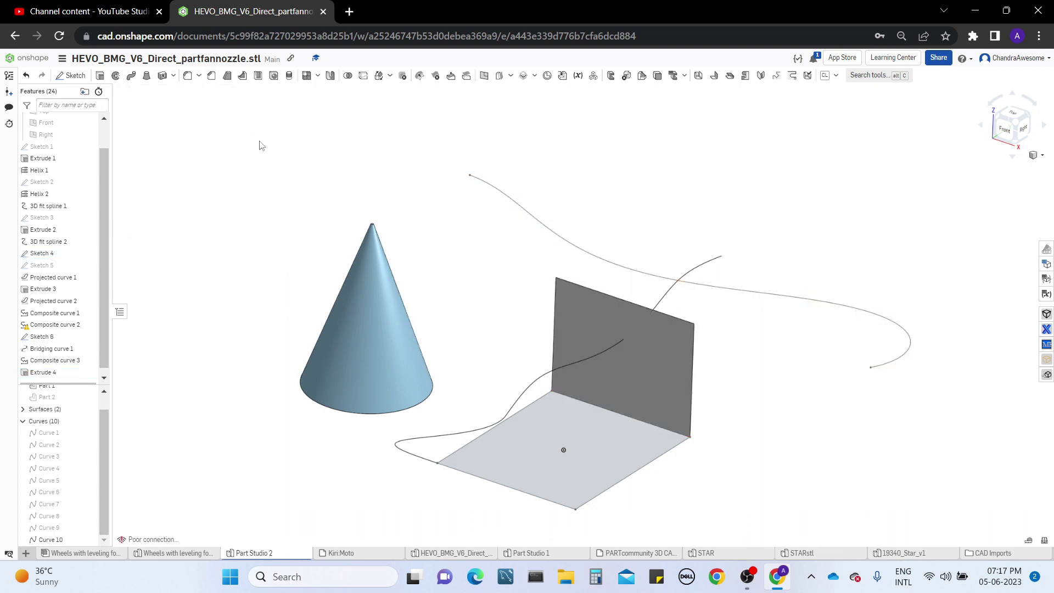
{"action": "left_click", "coordinate": [100, 77]}
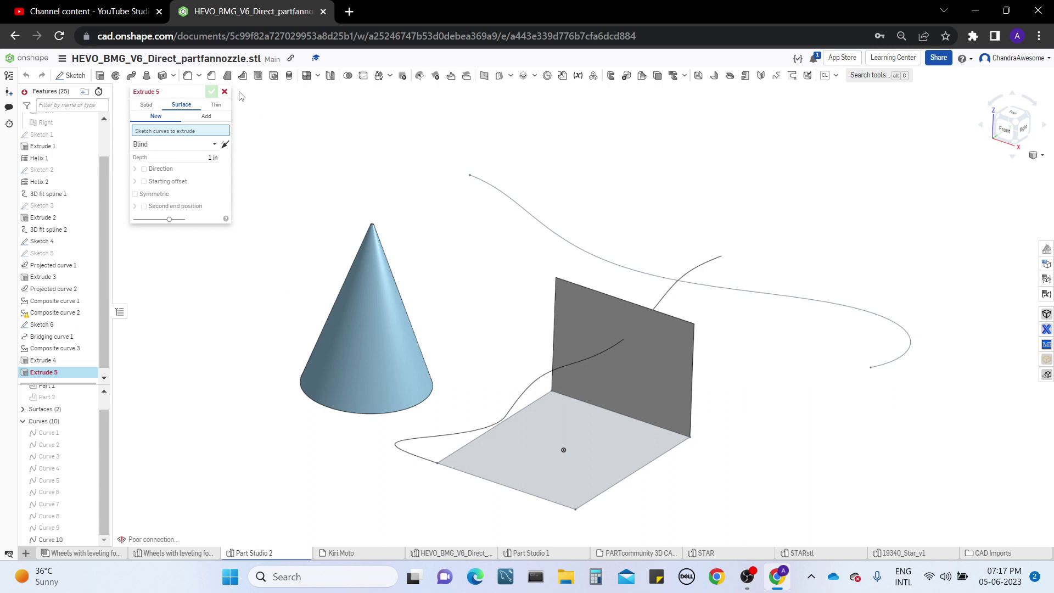
{"action": "left_click", "coordinate": [224, 92]}
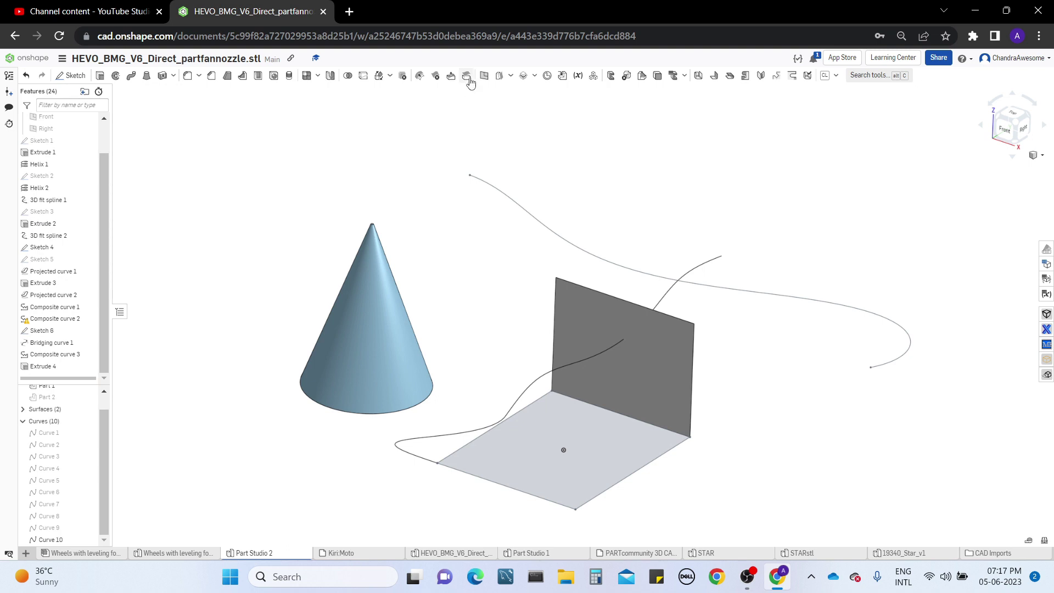
{"action": "left_click", "coordinate": [498, 77]}
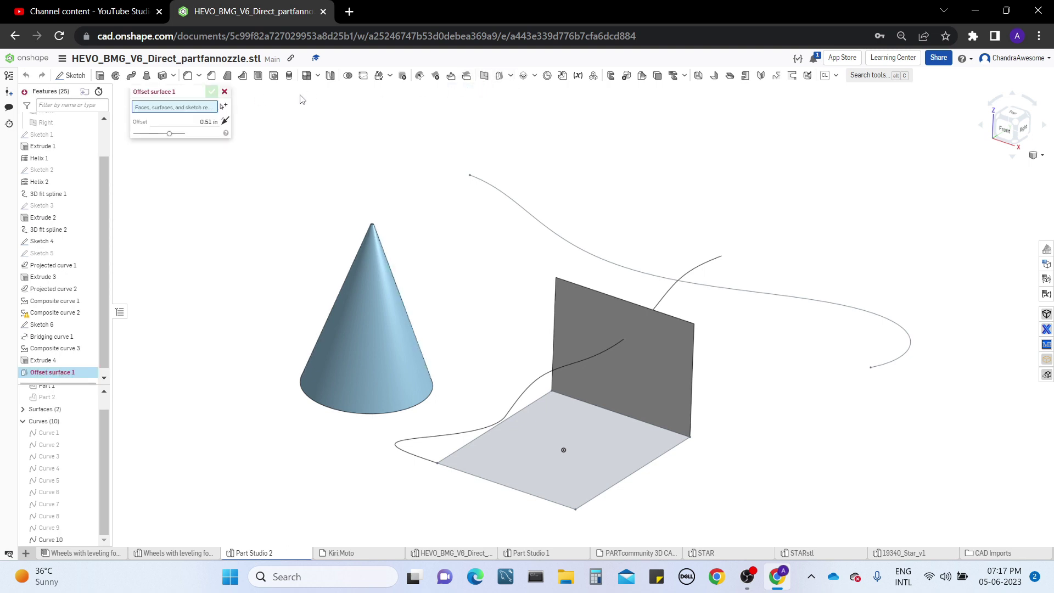
{"action": "left_click", "coordinate": [225, 92]}
Step: Start a ruled surface and select the wavy edge of Composite curve 3 as its path
{"action": "left_click", "coordinate": [512, 76]}
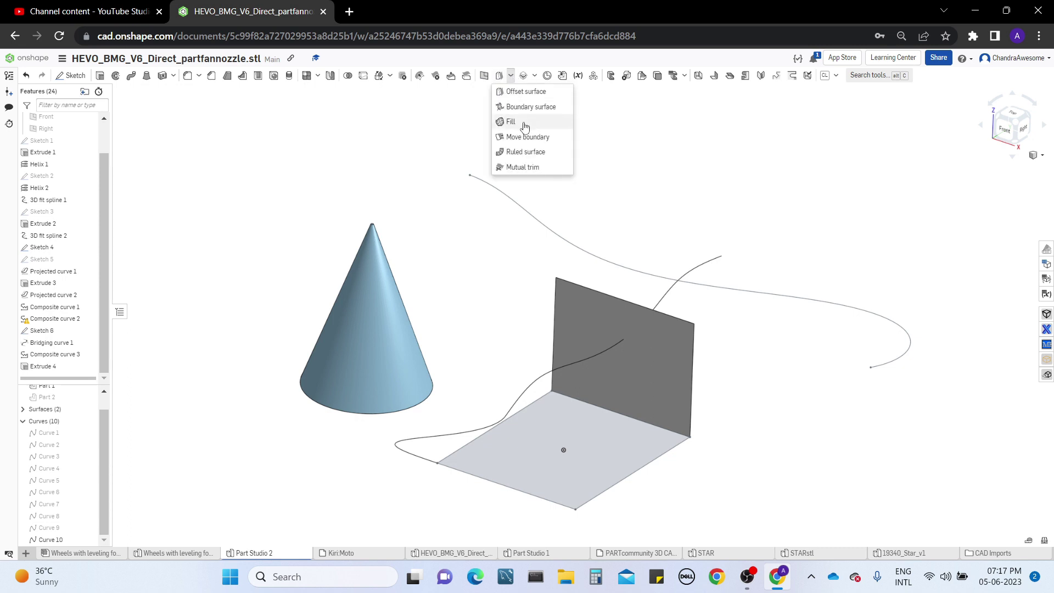
{"action": "left_click", "coordinate": [535, 156]}
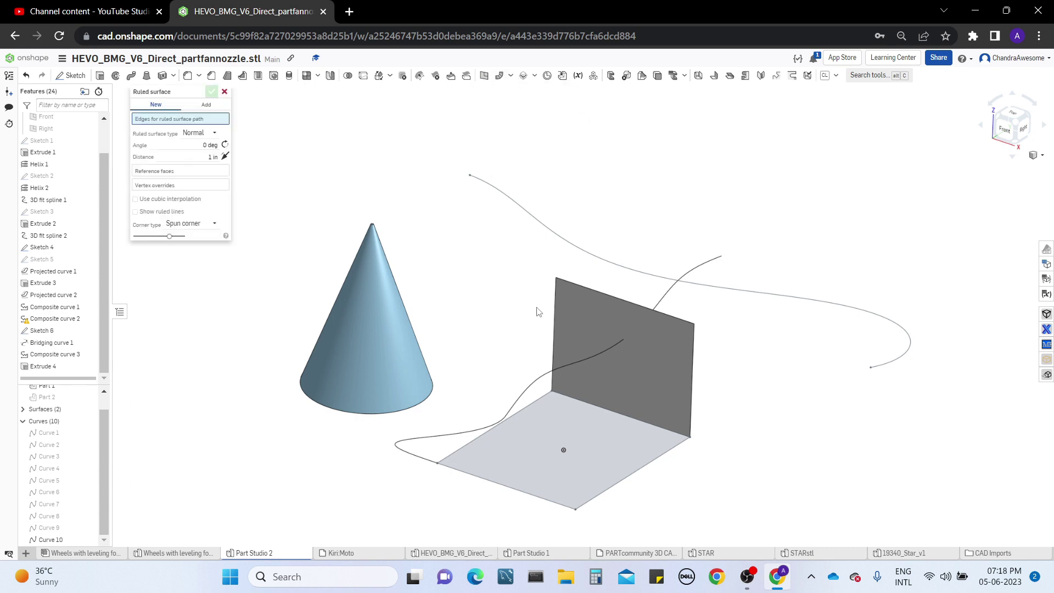
{"action": "left_click", "coordinate": [541, 384]}
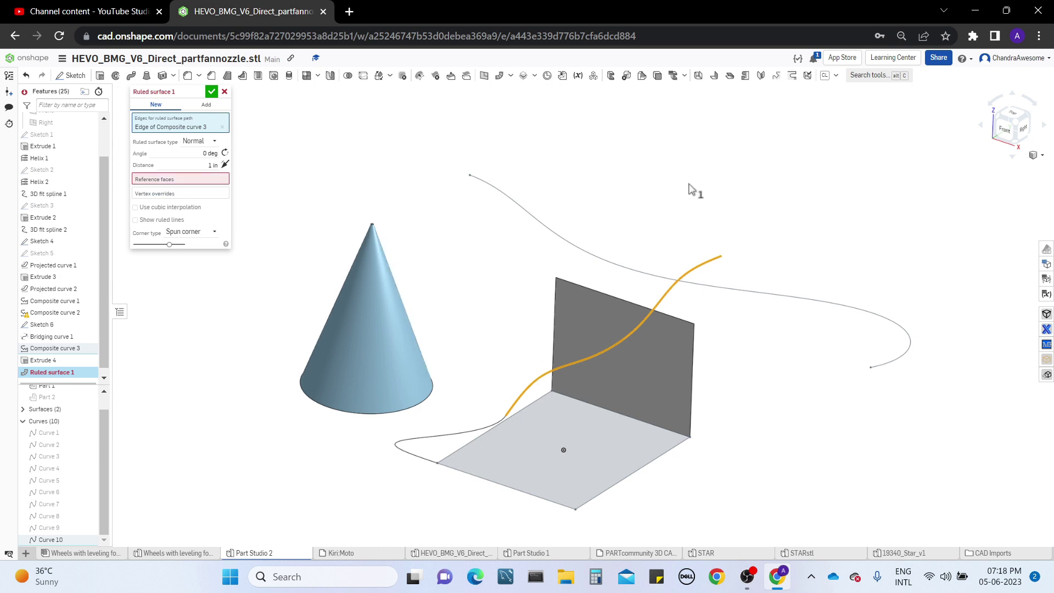
{"action": "middle_click_drag", "start_coordinate": [695, 192], "coordinate": [695, 175]}
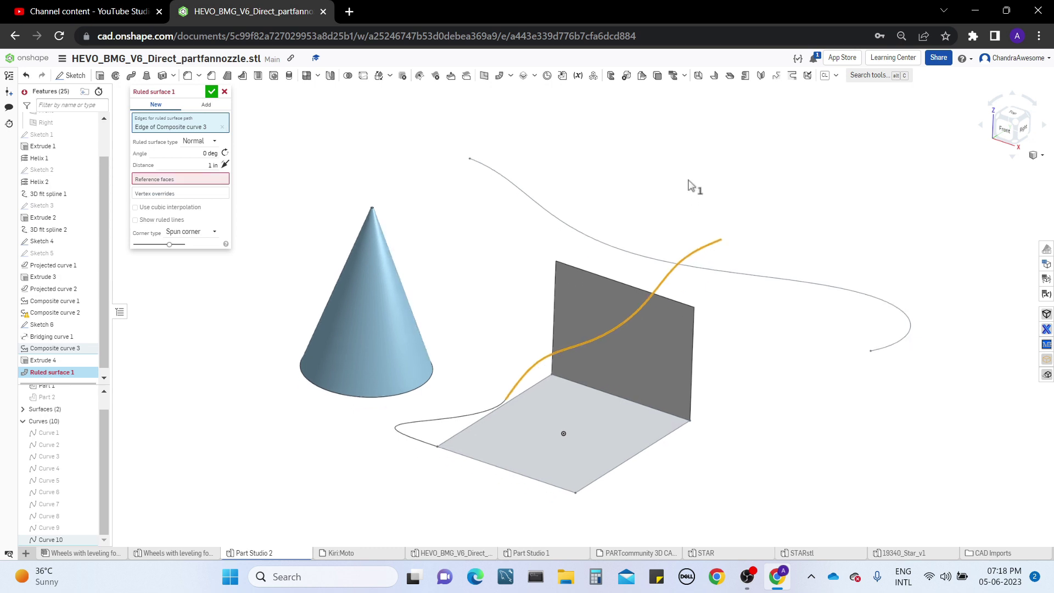
Step: Try the Extrude 4 face as the ruled surface's reference face, switching the type from Normal to Tangent
{"action": "left_click", "coordinate": [198, 179]}
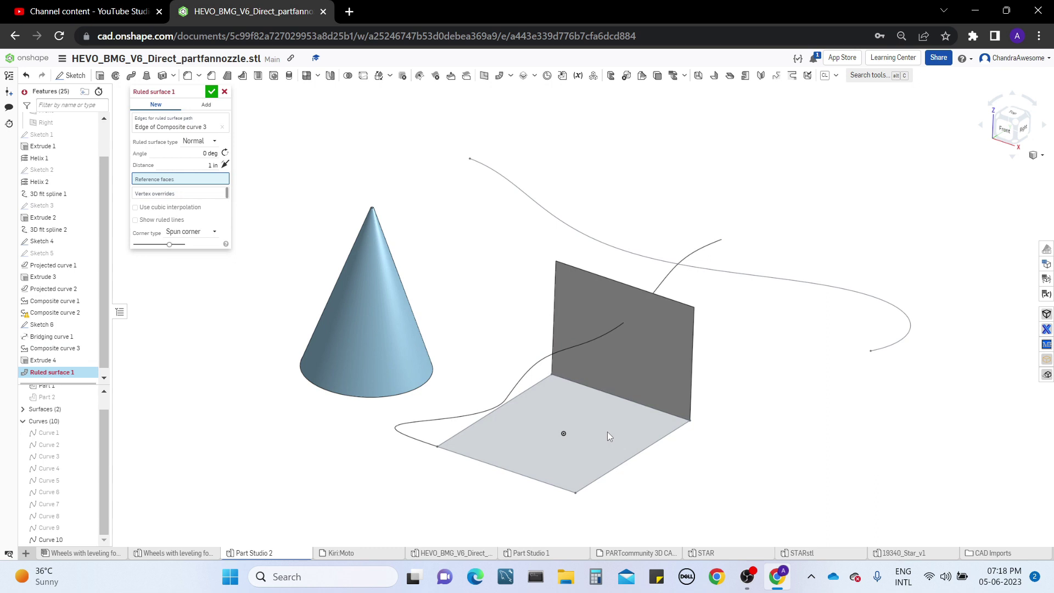
{"action": "left_click", "coordinate": [620, 355]}
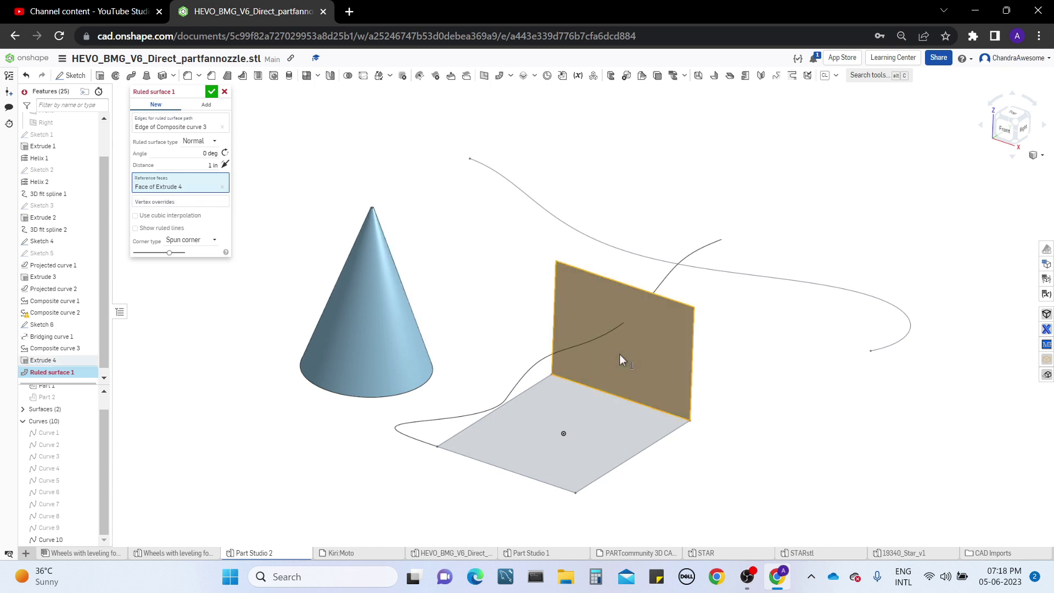
{"action": "right_click", "coordinate": [460, 221]}
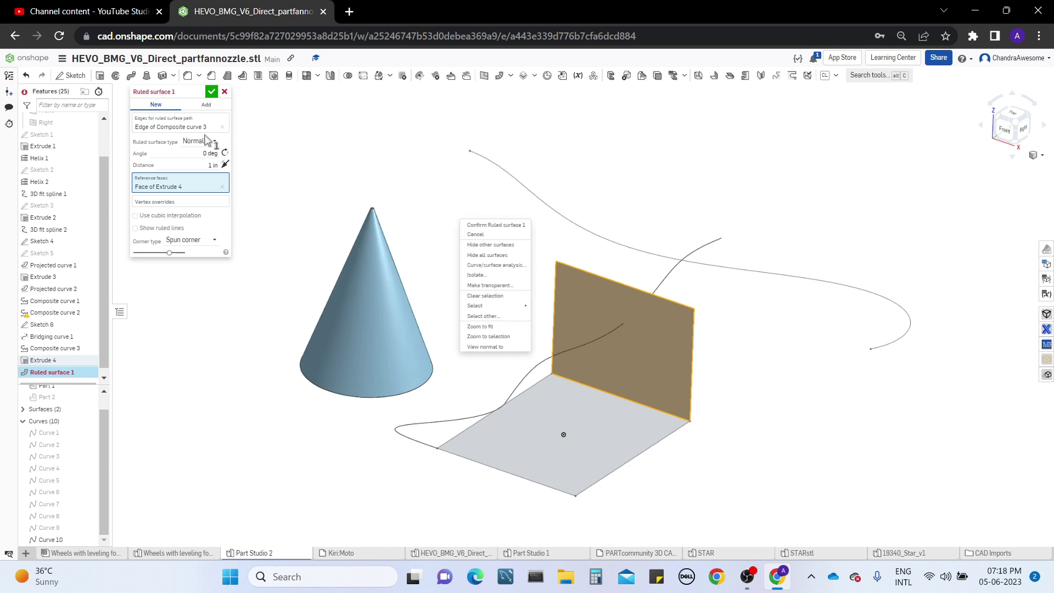
{"action": "left_click", "coordinate": [206, 139]}
{"action": "left_click", "coordinate": [206, 140]}
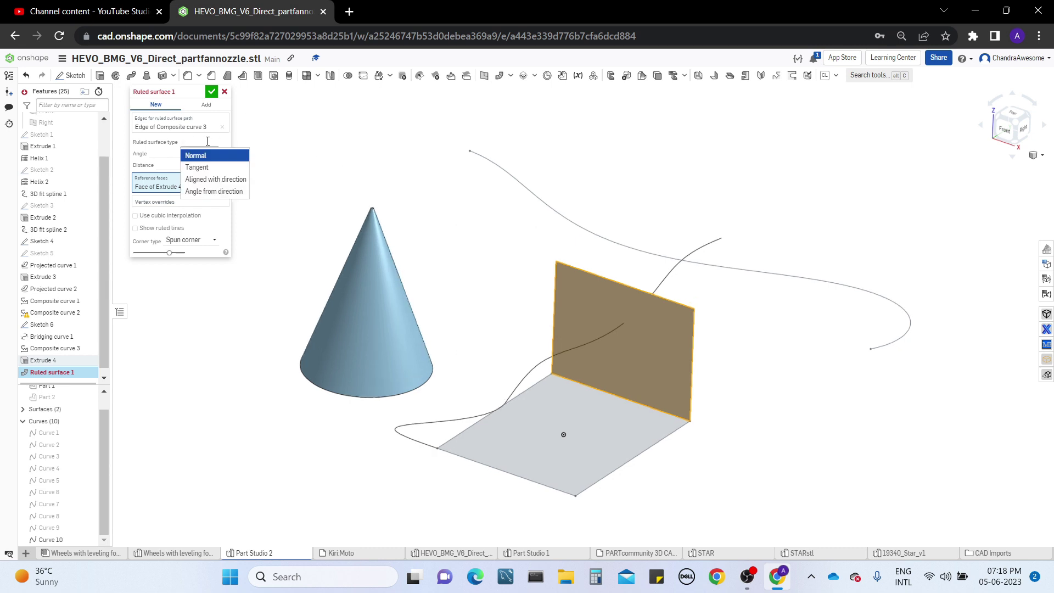
{"action": "left_click", "coordinate": [198, 167]}
Step: Set the ruled surface type to Aligned with direction and show the Front, Top and Right planes
{"action": "left_click", "coordinate": [203, 142]}
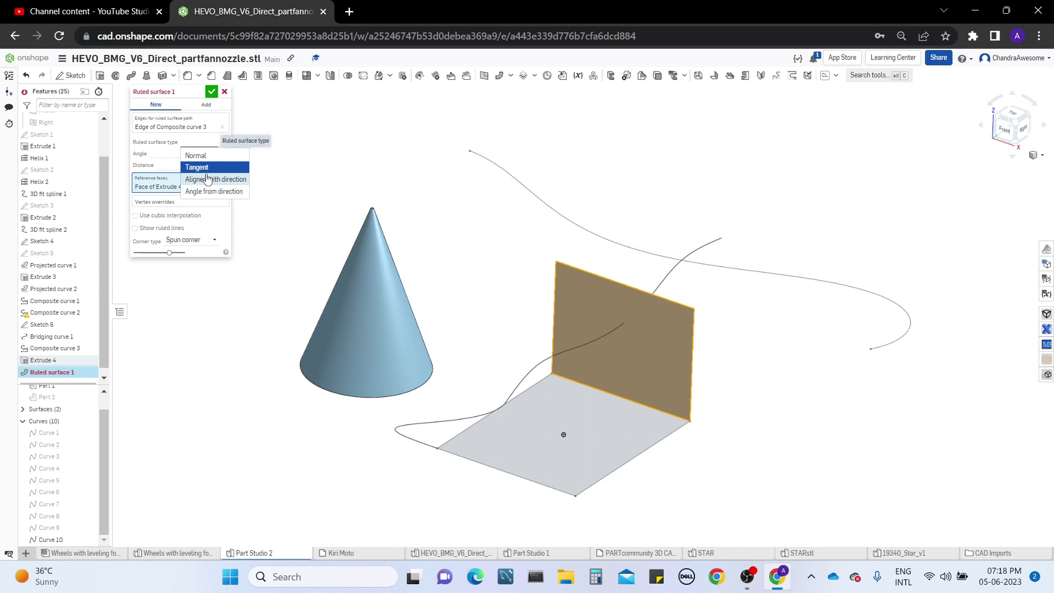
{"action": "left_click", "coordinate": [207, 179]}
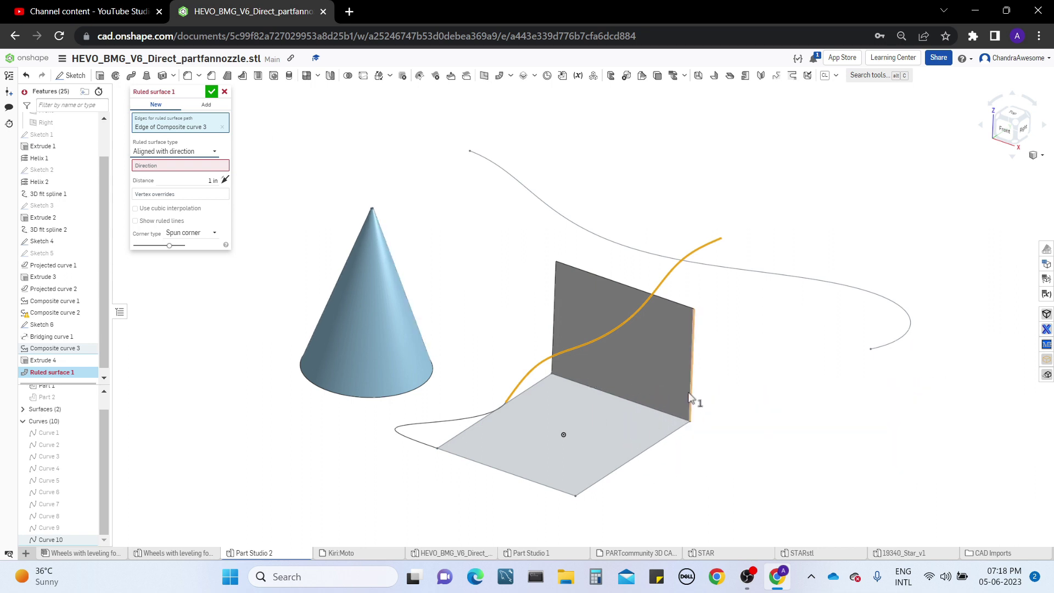
{"action": "right_click_drag", "start_coordinate": [822, 423], "coordinate": [724, 389]}
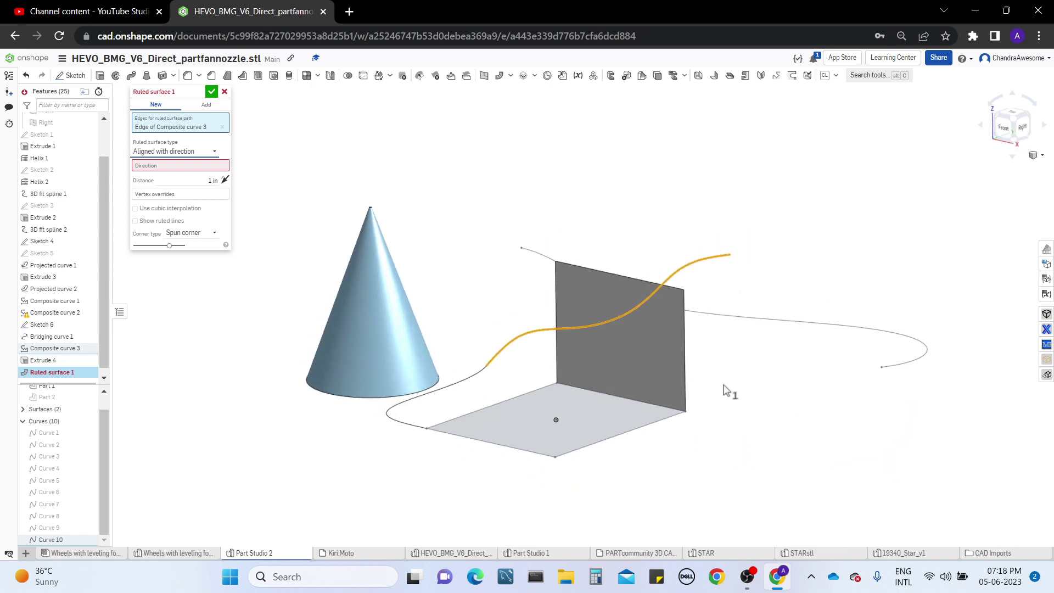
{"action": "scroll", "coordinate": [107, 181], "scroll_direction": "up", "scroll_amount": 2}
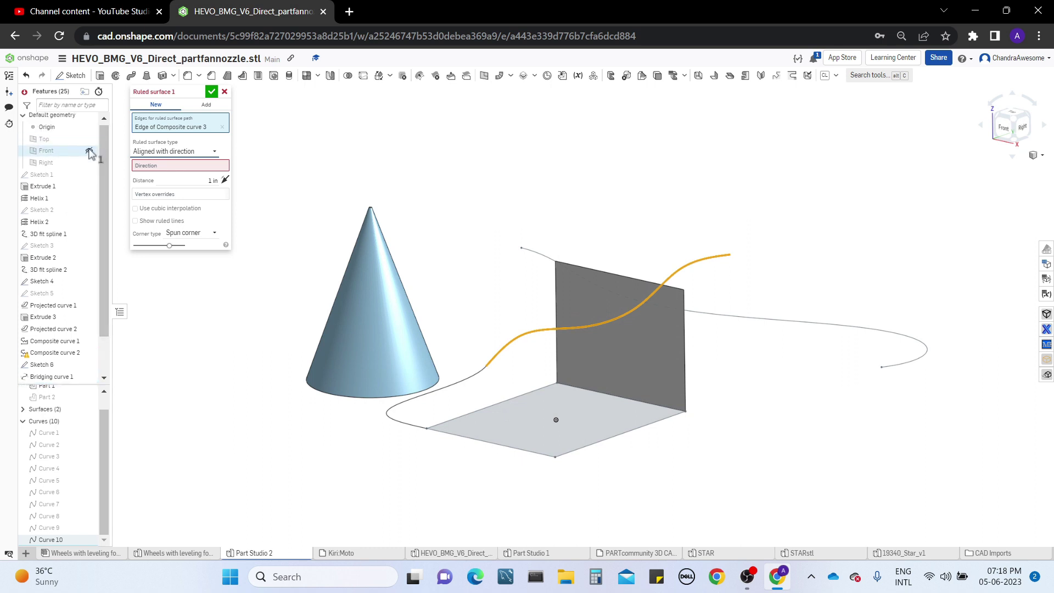
{"action": "left_click", "coordinate": [88, 151]}
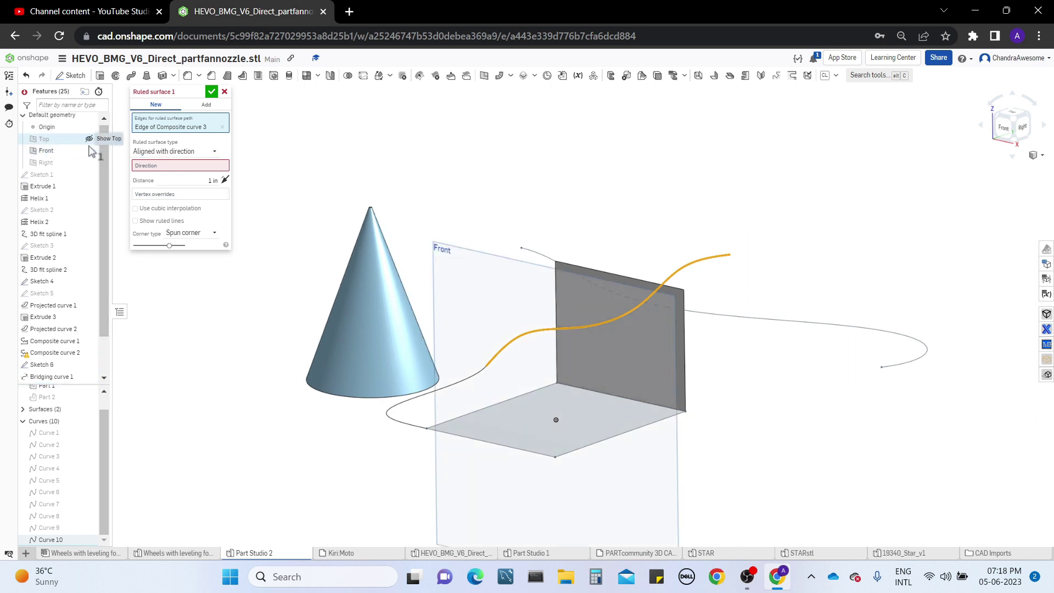
{"action": "left_click", "coordinate": [89, 140]}
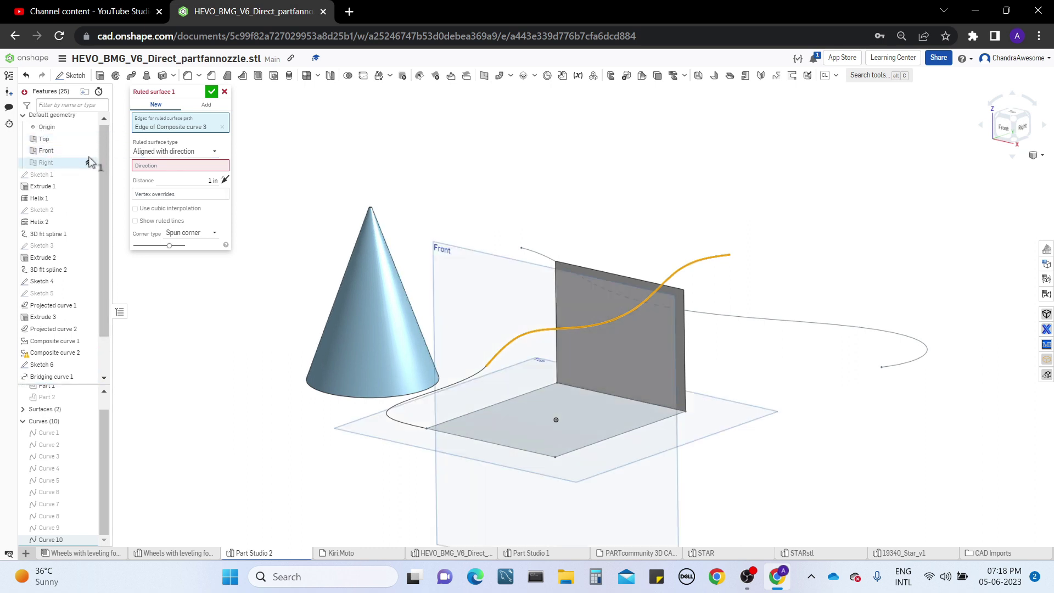
{"action": "left_click", "coordinate": [89, 163]}
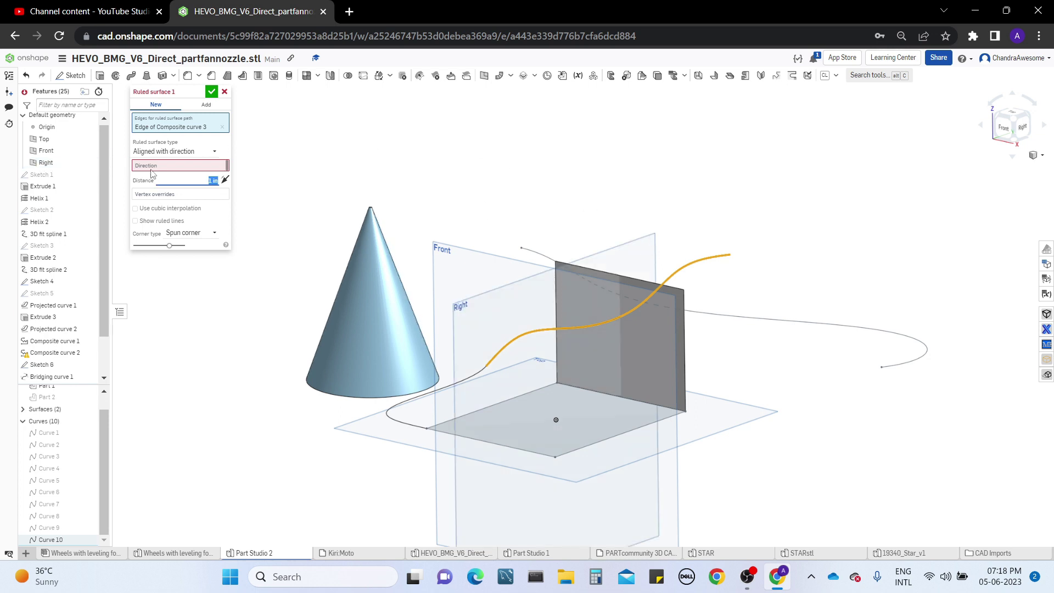
Step: Use the Right plane as the ruled surface's direction, extend the distance to about 2.24 in, and accept the feature
{"action": "left_click", "coordinate": [146, 166]}
{"action": "left_click", "coordinate": [643, 245]}
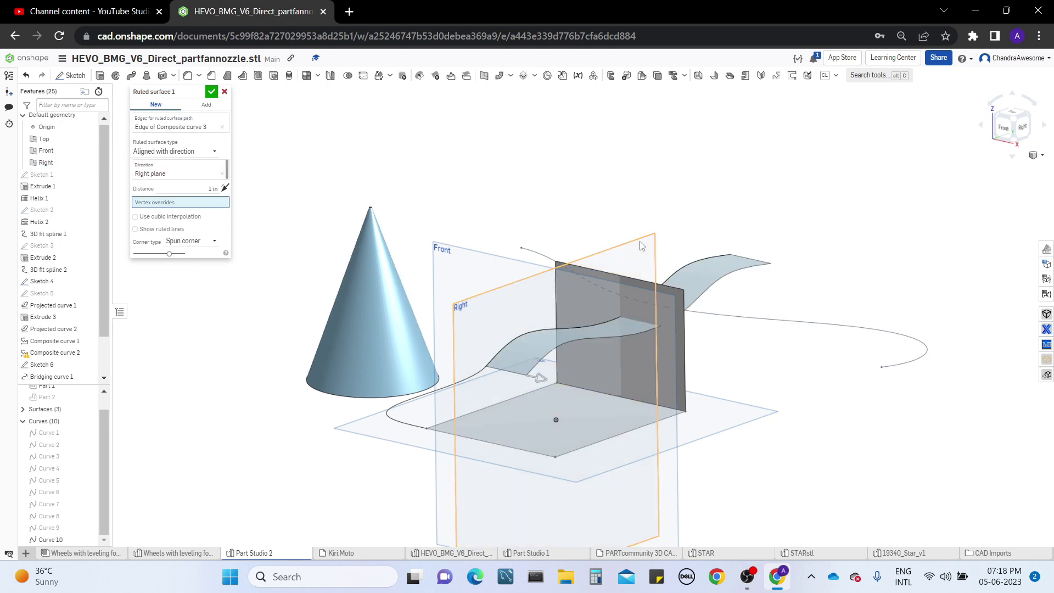
{"action": "right_click_drag", "start_coordinate": [640, 156], "coordinate": [561, 467]}
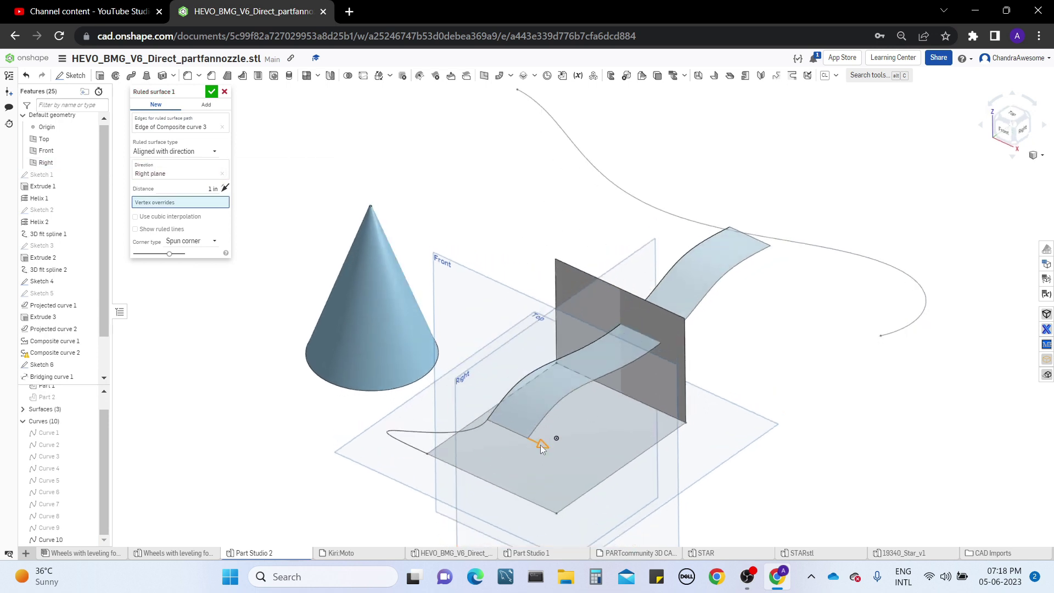
{"action": "left_click_drag", "start_coordinate": [546, 446], "coordinate": [590, 476]}
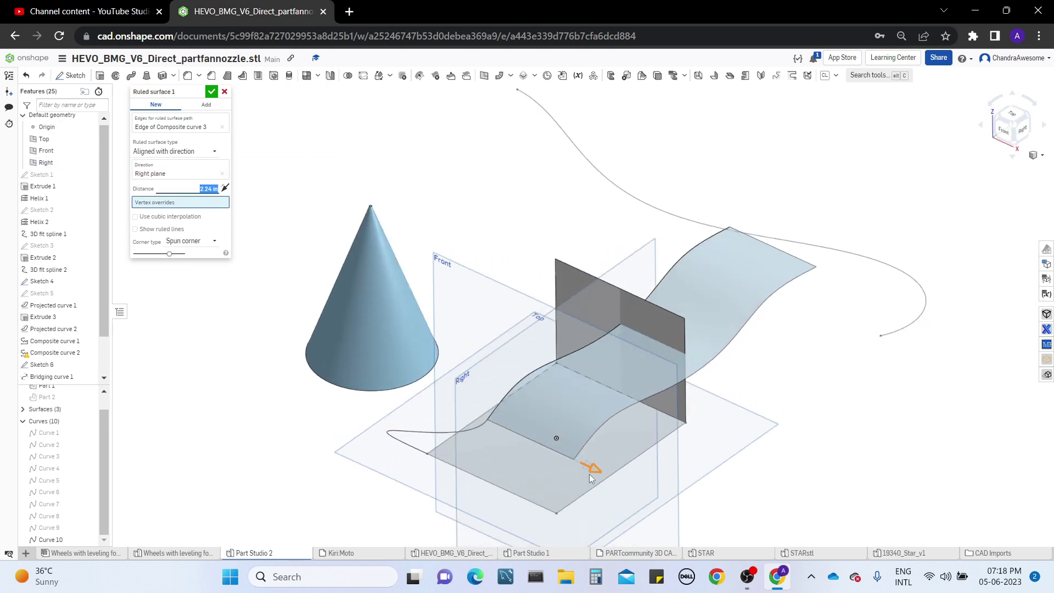
{"action": "left_click", "coordinate": [212, 91]}
{"action": "mouse_move", "coordinate": [727, 327]}
{"action": "right_mouse_down"}
{"action": "mouse_move", "coordinate": [753, 266]}
{"action": "mouse_move", "coordinate": [733, 334]}
{"action": "right_mouse_up"}
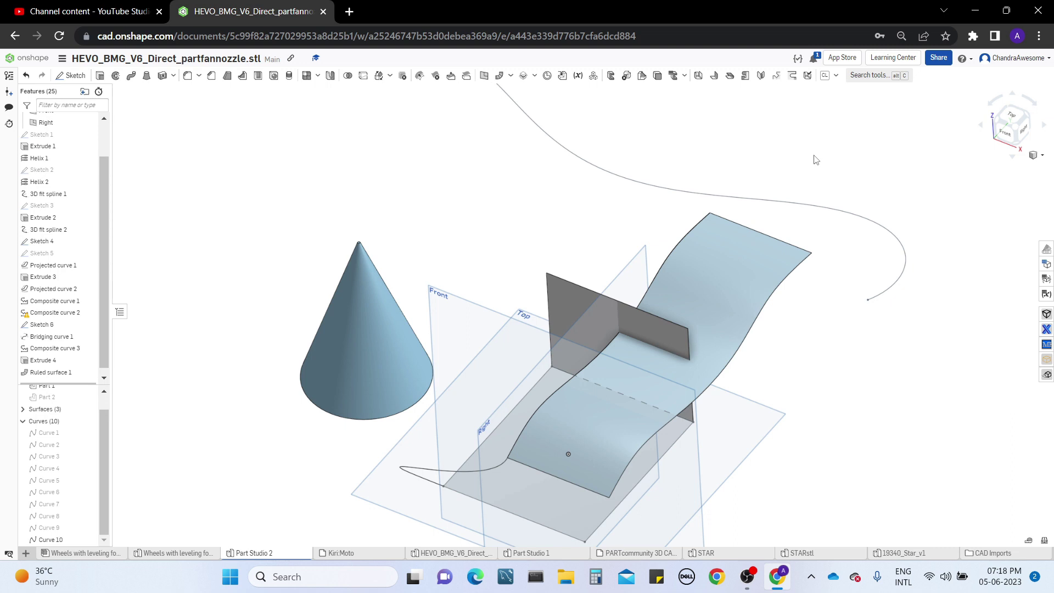
Step: Create an intersection curve with the Extrude 4 face as Group 1 and the Ruled surface 1 face as Group 2
{"action": "left_click", "coordinate": [526, 76]}
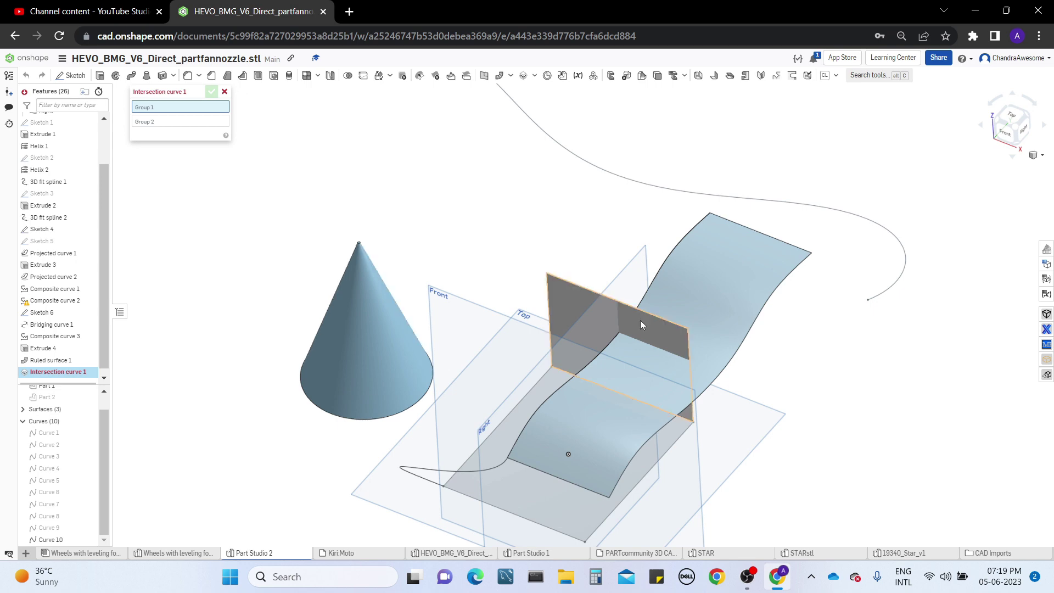
{"action": "right_click_drag", "start_coordinate": [641, 321], "coordinate": [724, 380]}
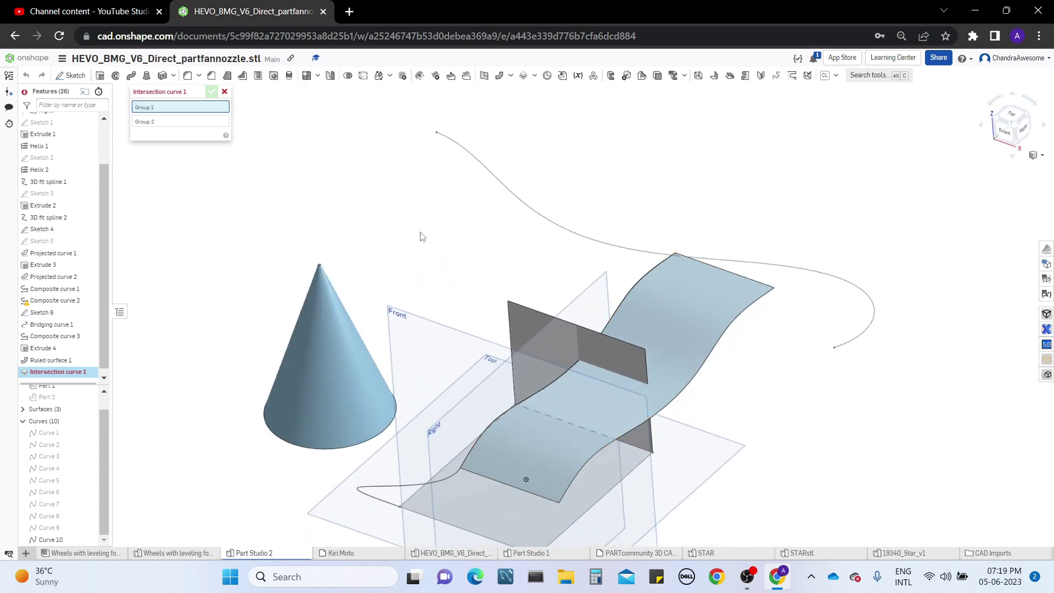
{"action": "left_click", "coordinate": [513, 334]}
{"action": "scroll", "coordinate": [513, 334], "scroll_direction": "up", "scroll_amount": 2}
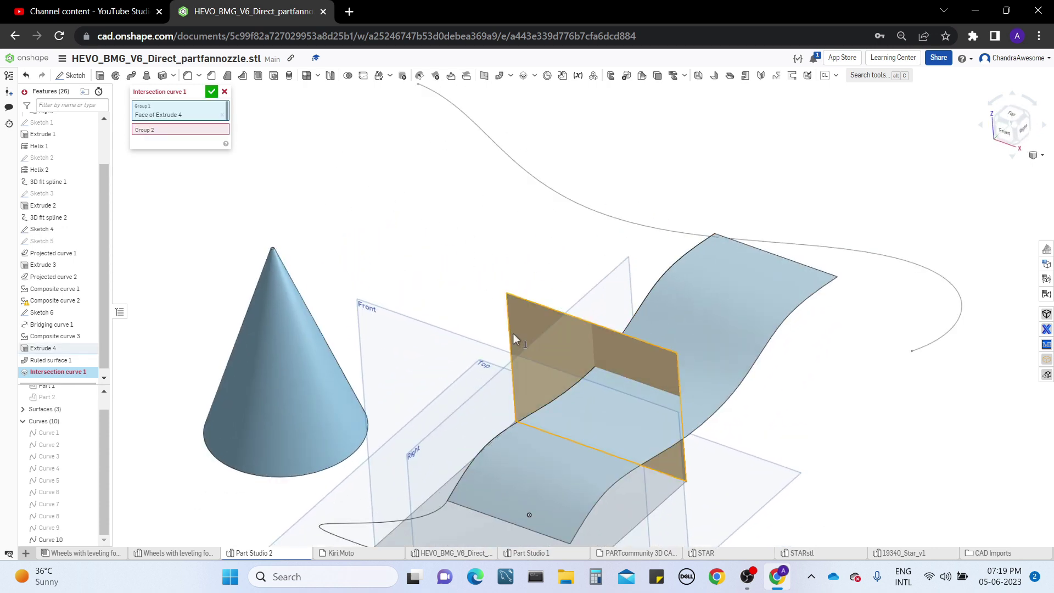
{"action": "left_click", "coordinate": [711, 310]}
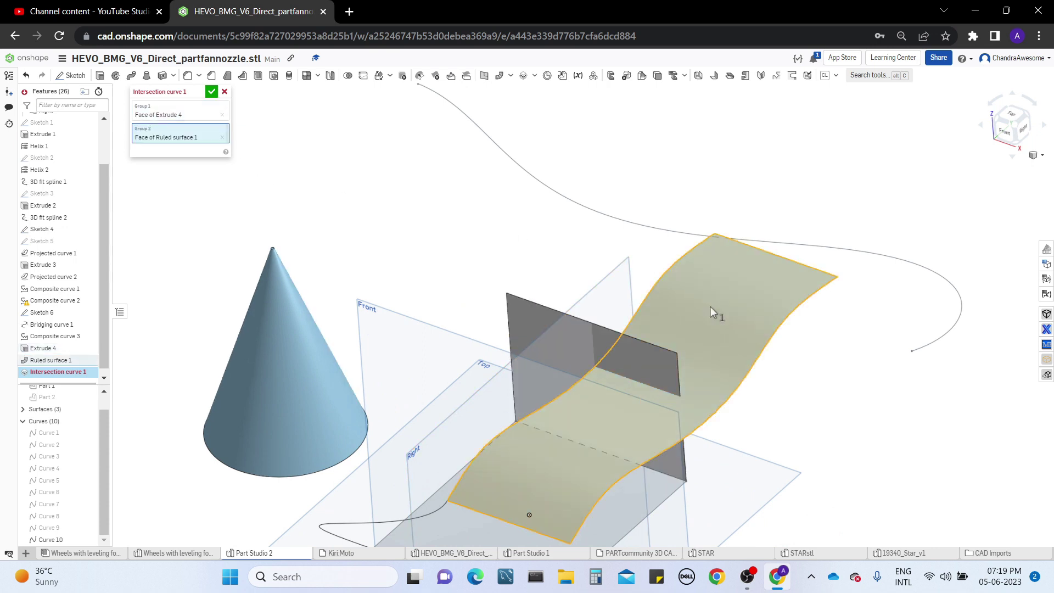
{"action": "middle_click_drag", "start_coordinate": [805, 442], "coordinate": [798, 419]}
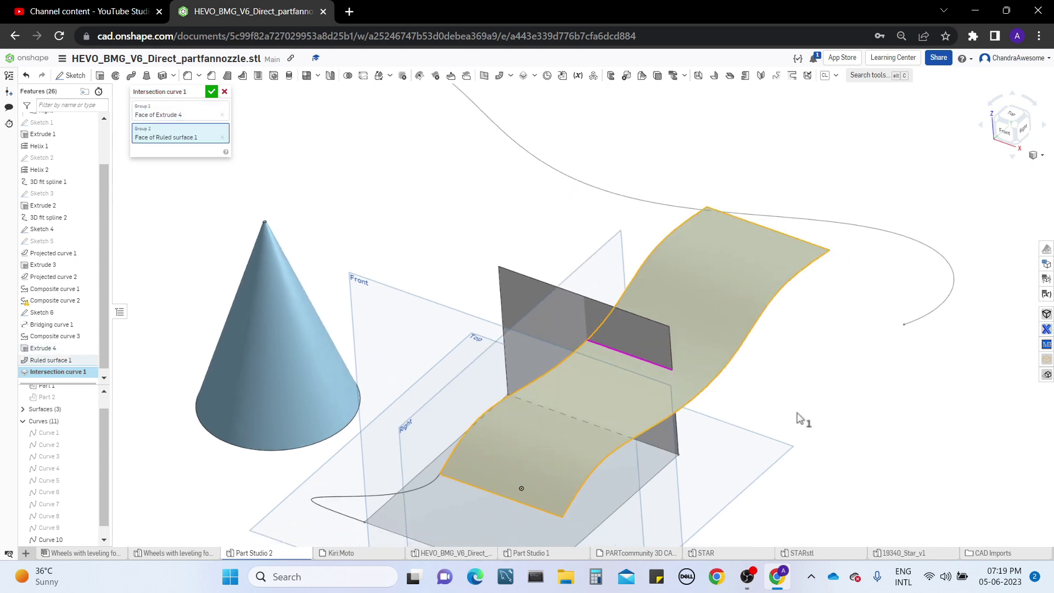
{"action": "scroll", "coordinate": [798, 419], "scroll_direction": "up", "scroll_amount": 2}
{"action": "scroll", "coordinate": [759, 337], "scroll_direction": "up", "scroll_amount": 1}
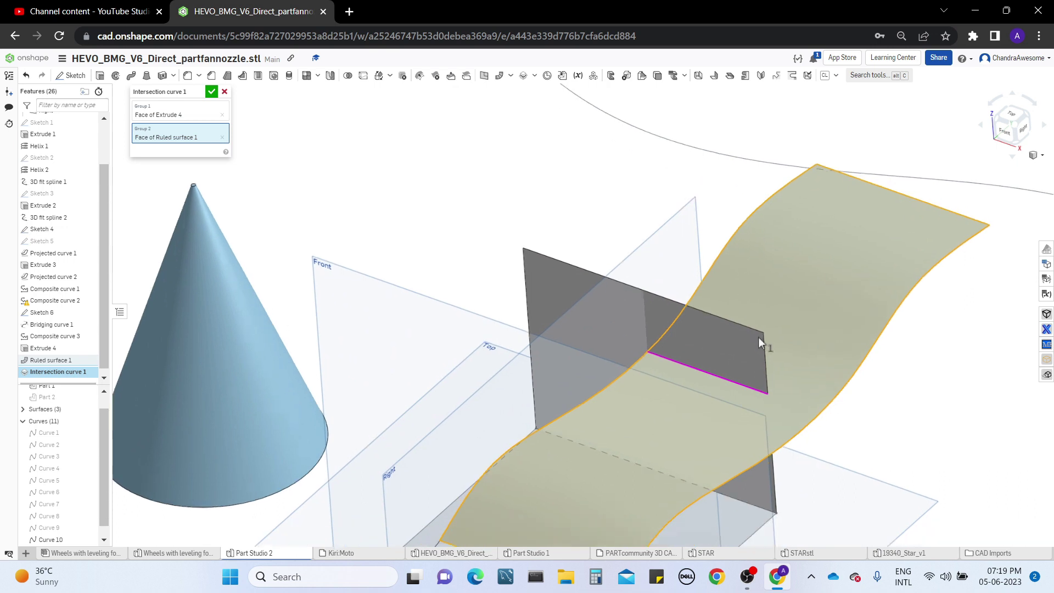
{"action": "middle_click_drag", "start_coordinate": [759, 337], "coordinate": [747, 341]}
{"action": "scroll", "coordinate": [631, 315], "scroll_direction": "up", "scroll_amount": 2}
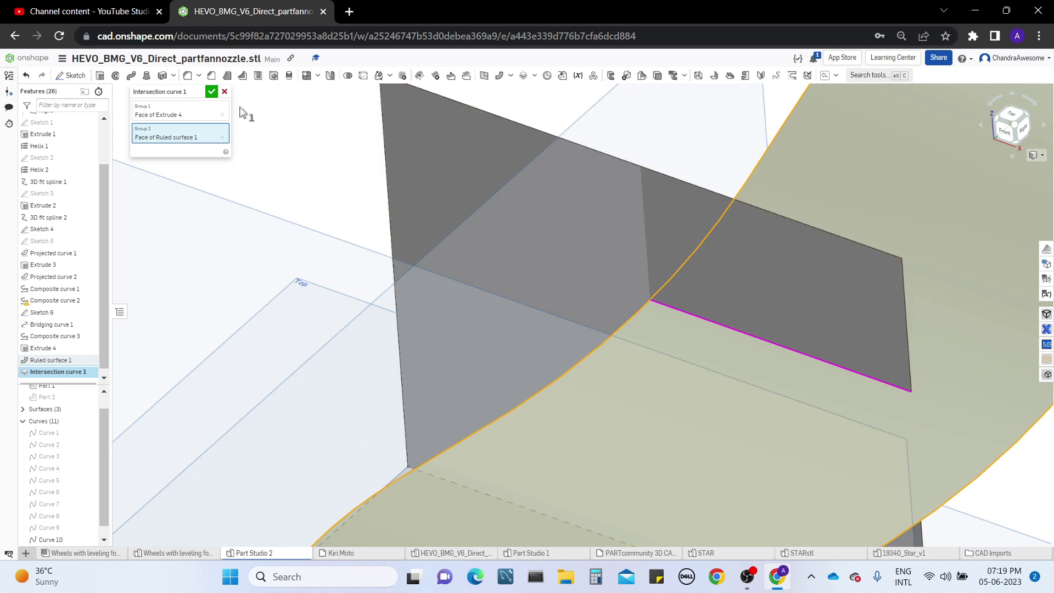
{"action": "left_click", "coordinate": [209, 96]}
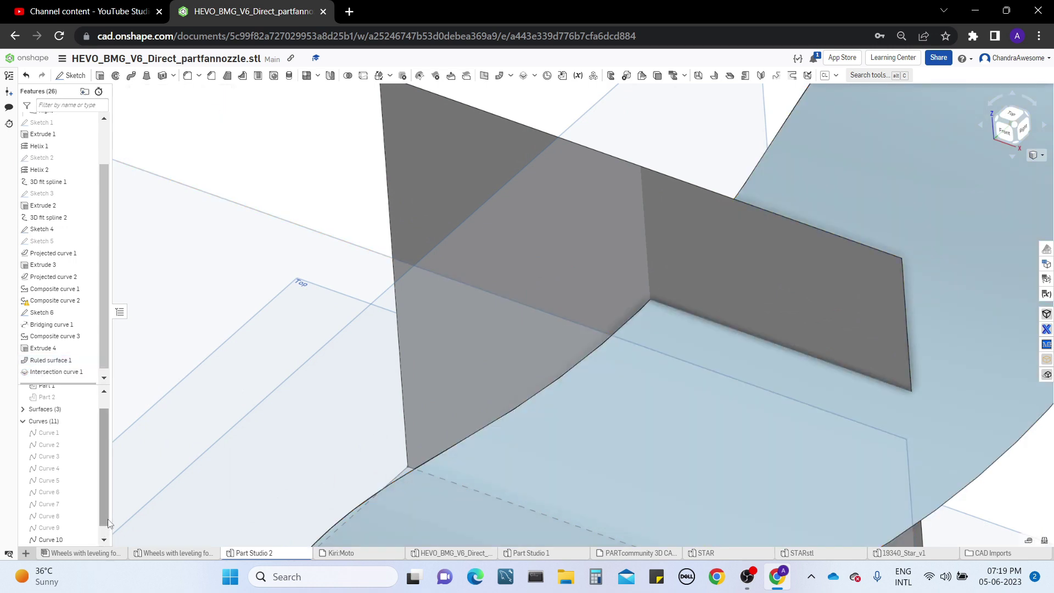
Step: Hide all surfaces and inspect the intersection curve without them
{"action": "scroll", "coordinate": [106, 534], "scroll_direction": "down", "scroll_amount": 1}
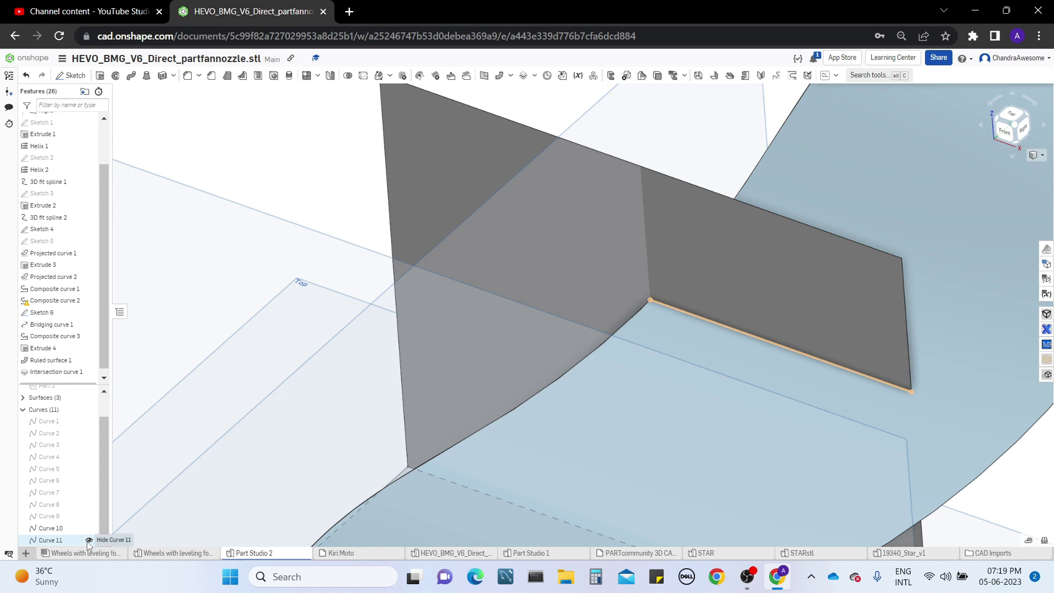
{"action": "left_click", "coordinate": [90, 398]}
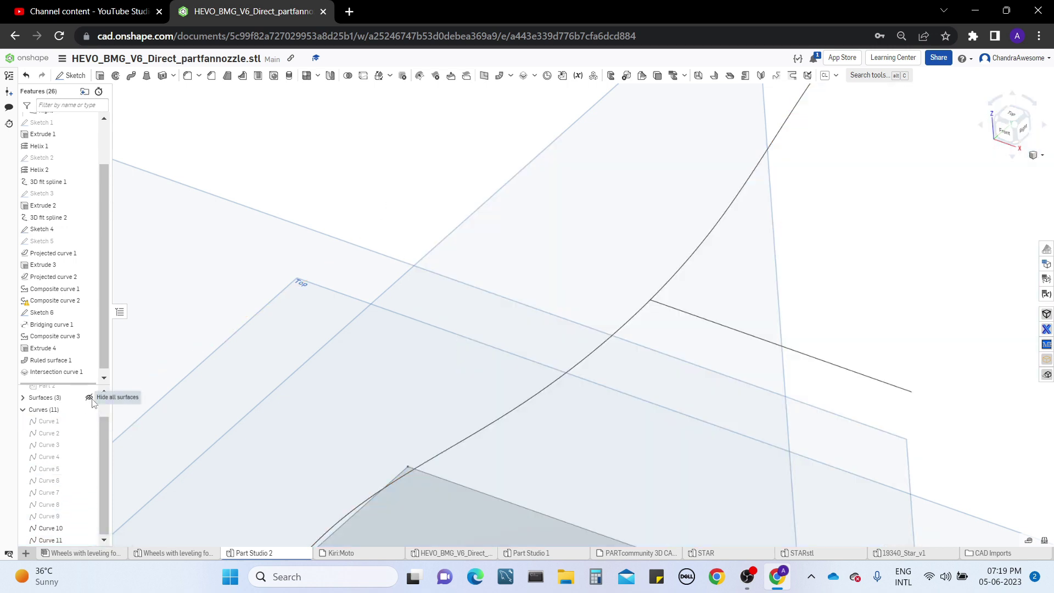
{"action": "left_click", "coordinate": [762, 342]}
{"action": "right_click_drag", "start_coordinate": [762, 342], "coordinate": [873, 324]}
{"action": "left_click", "coordinate": [873, 324]}
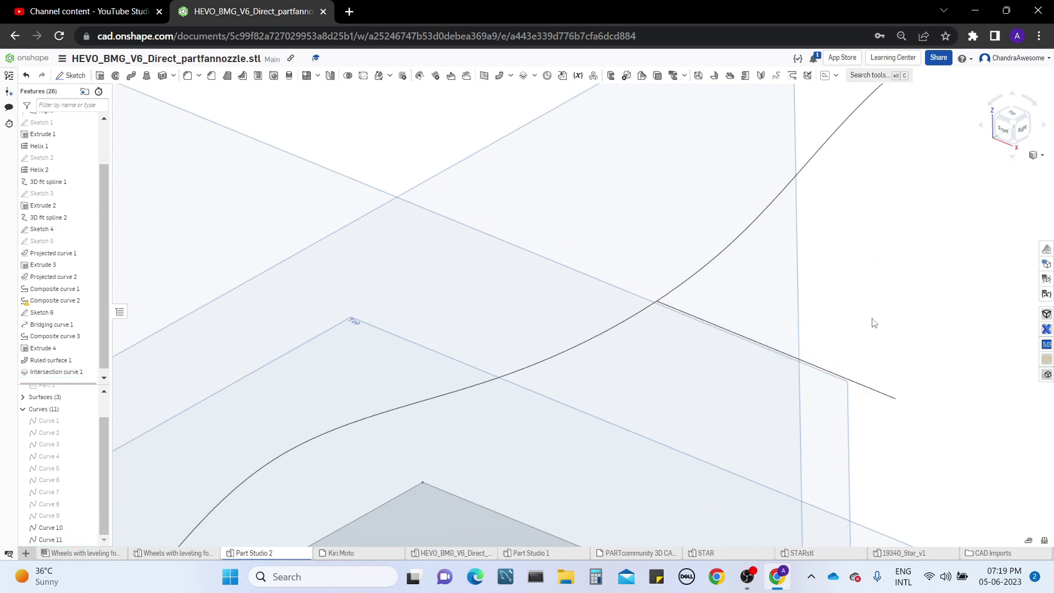
{"action": "right_click_drag", "start_coordinate": [436, 132], "coordinate": [443, 259]}
{"action": "right_click_drag", "start_coordinate": [447, 181], "coordinate": [445, 197]}
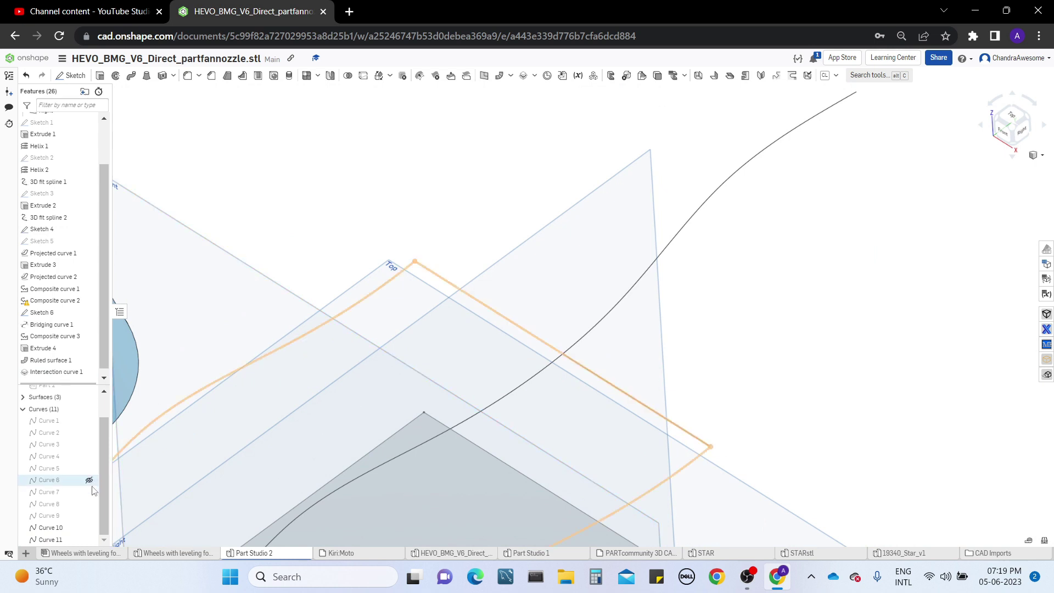
Step: Open Intersection curve 1 for editing and show the surfaces except Surface 1
{"action": "left_click", "coordinate": [53, 528]}
{"action": "left_click", "coordinate": [87, 371]}
{"action": "right_click", "coordinate": [88, 372]}
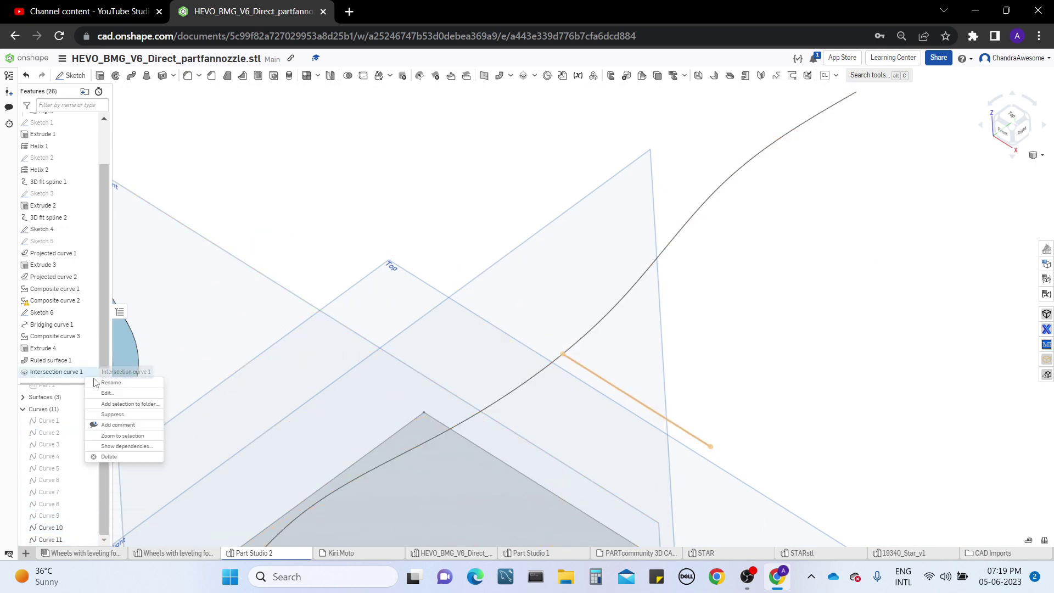
{"action": "left_click", "coordinate": [104, 391]}
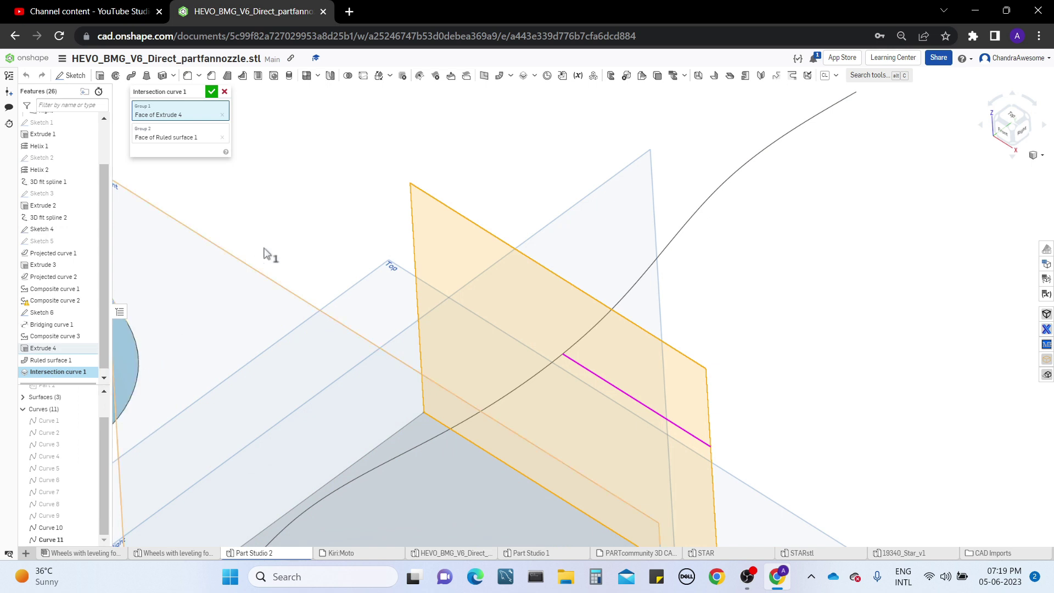
{"action": "left_click", "coordinate": [89, 396]}
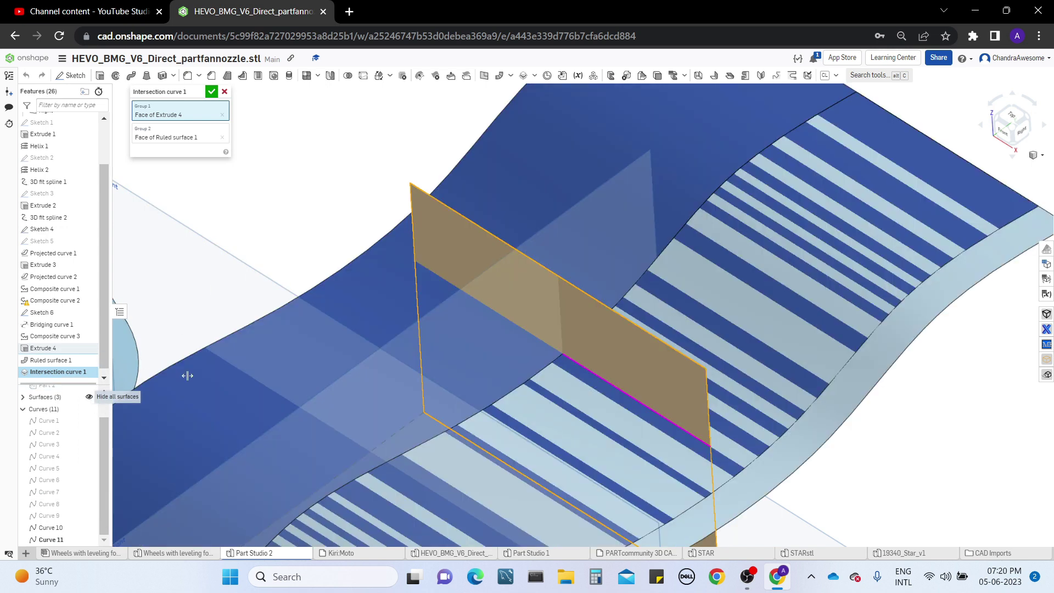
{"action": "left_click", "coordinate": [23, 397]}
{"action": "left_click", "coordinate": [88, 410]}
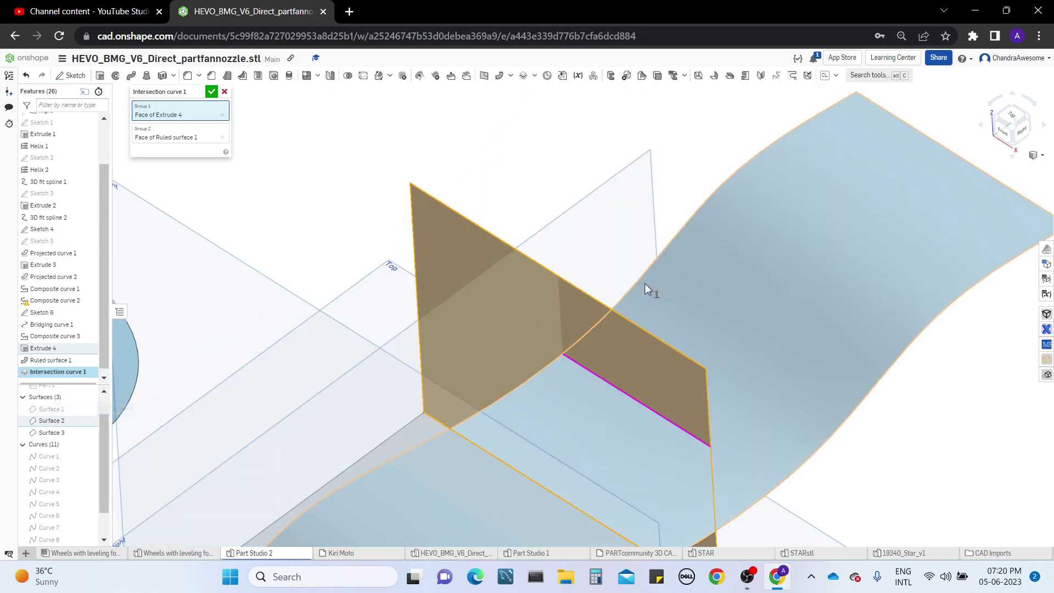
Step: Clear both intersection groups and try the Ruled surface 1 face as Group 1 with Surface 2 as Group 2
{"action": "left_click", "coordinate": [211, 138]}
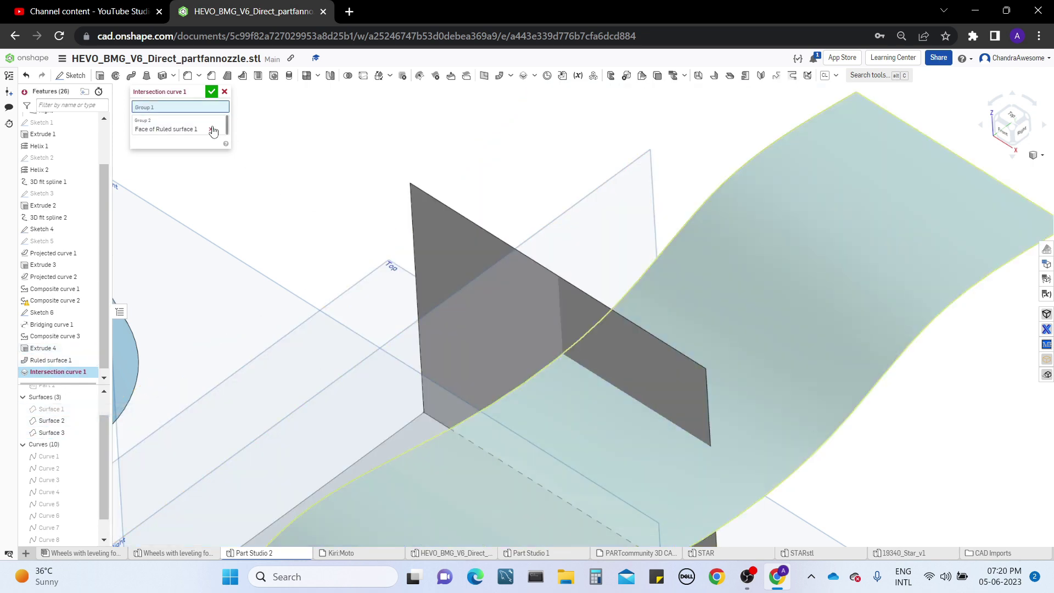
{"action": "left_click", "coordinate": [221, 129]}
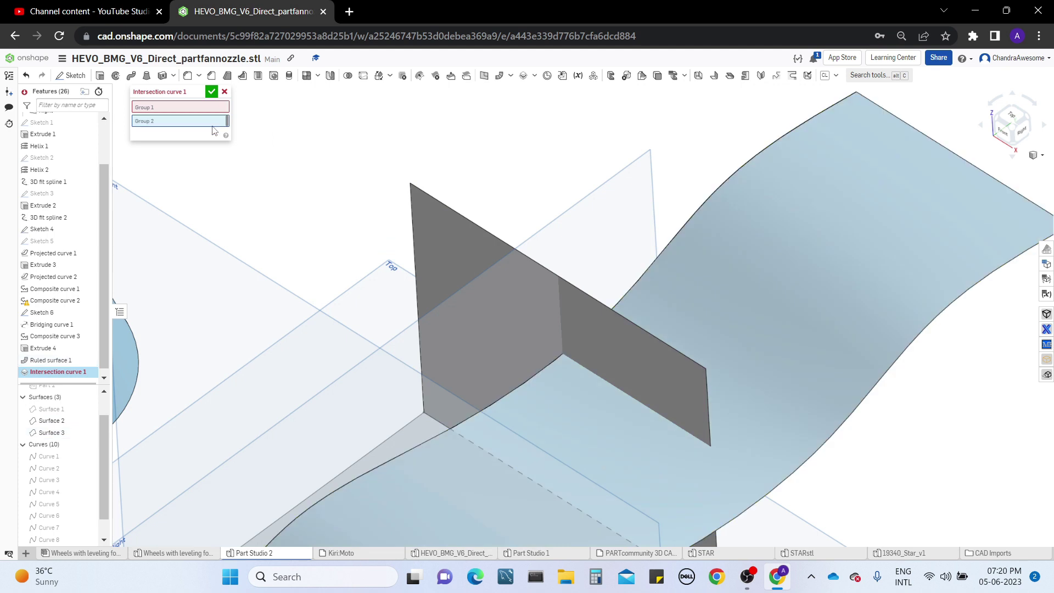
{"action": "left_click", "coordinate": [770, 257]}
{"action": "left_click", "coordinate": [187, 108]}
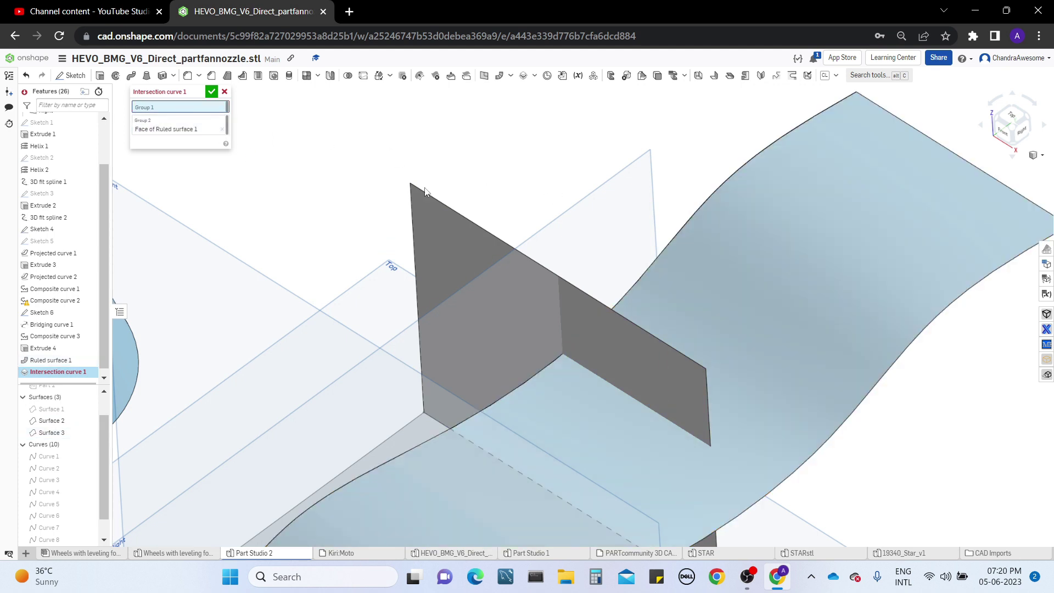
{"action": "left_click", "coordinate": [211, 130]}
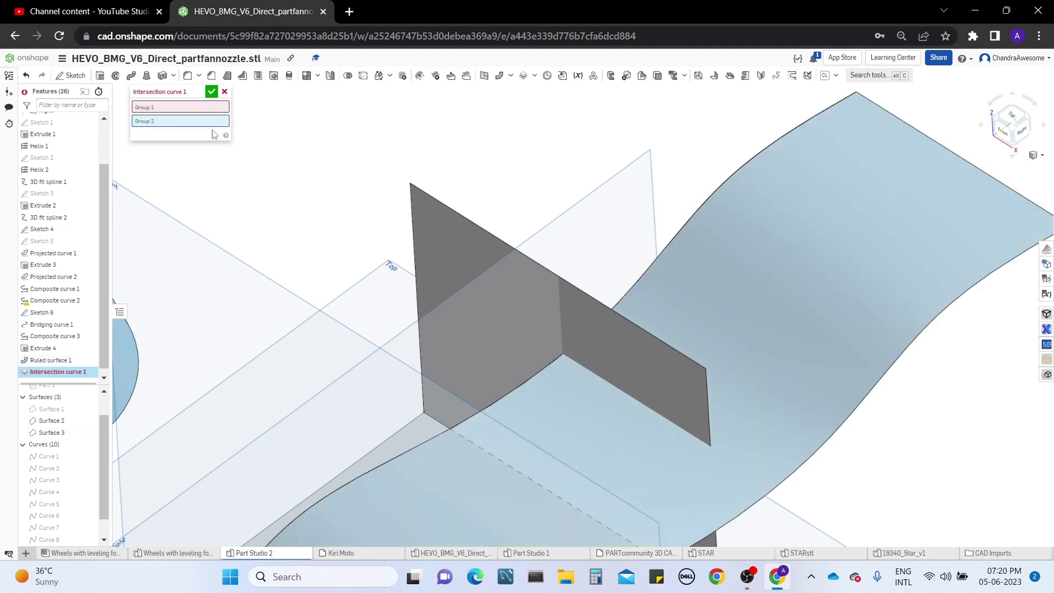
{"action": "left_click", "coordinate": [681, 256]}
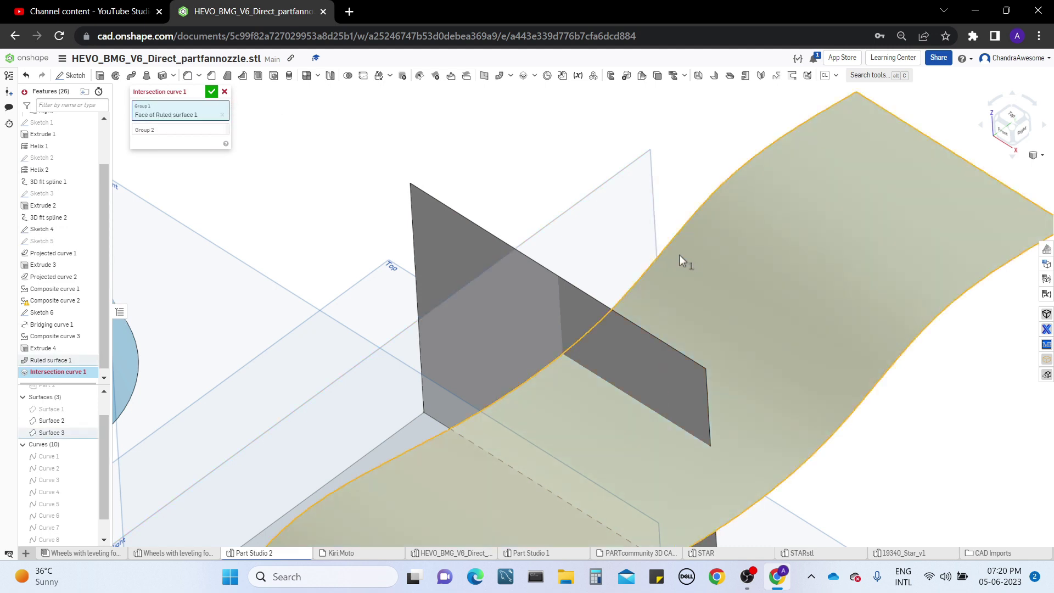
{"action": "left_click", "coordinate": [521, 253]}
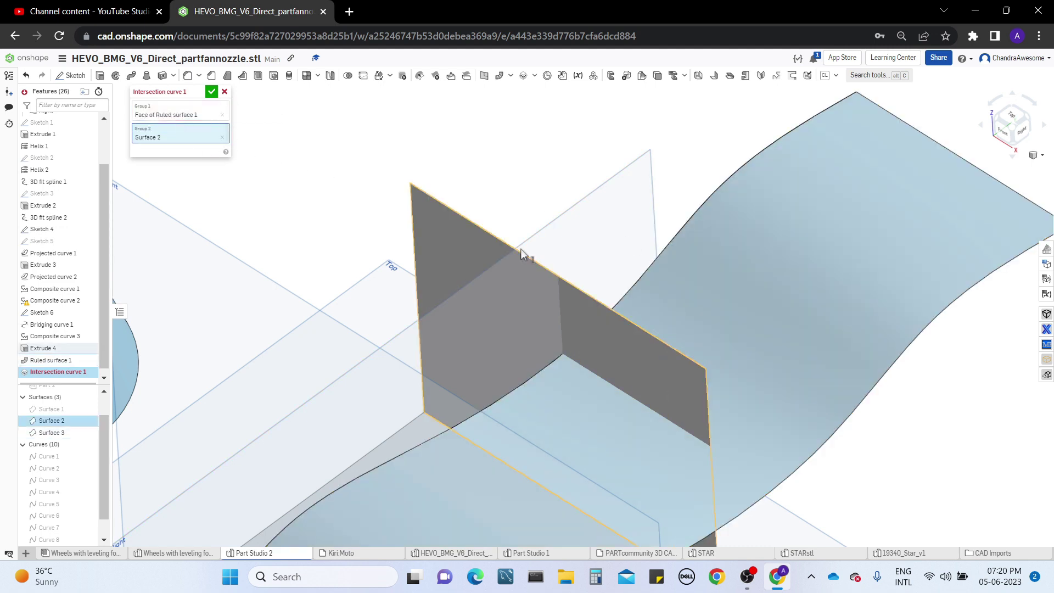
{"action": "mouse_move", "coordinate": [661, 314]}
{"action": "right_mouse_down"}
{"action": "mouse_move", "coordinate": [662, 271]}
{"action": "mouse_move", "coordinate": [546, 285]}
{"action": "mouse_move", "coordinate": [642, 275]}
{"action": "mouse_move", "coordinate": [659, 311]}
{"action": "right_mouse_up"}
{"action": "scroll", "coordinate": [902, 481], "scroll_direction": "up", "scroll_amount": 5}
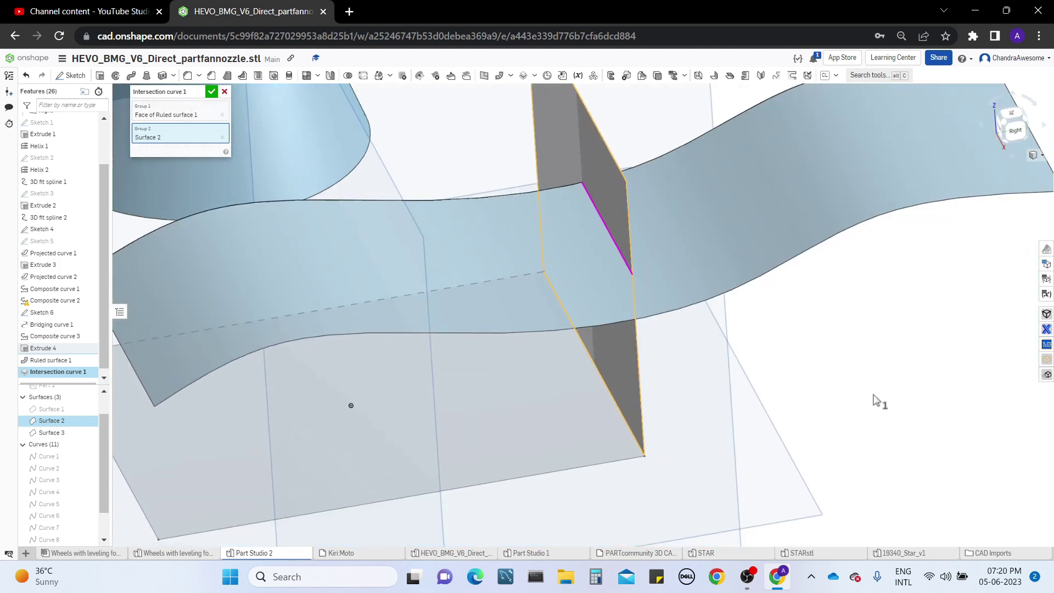
{"action": "left_click", "coordinate": [225, 93]}
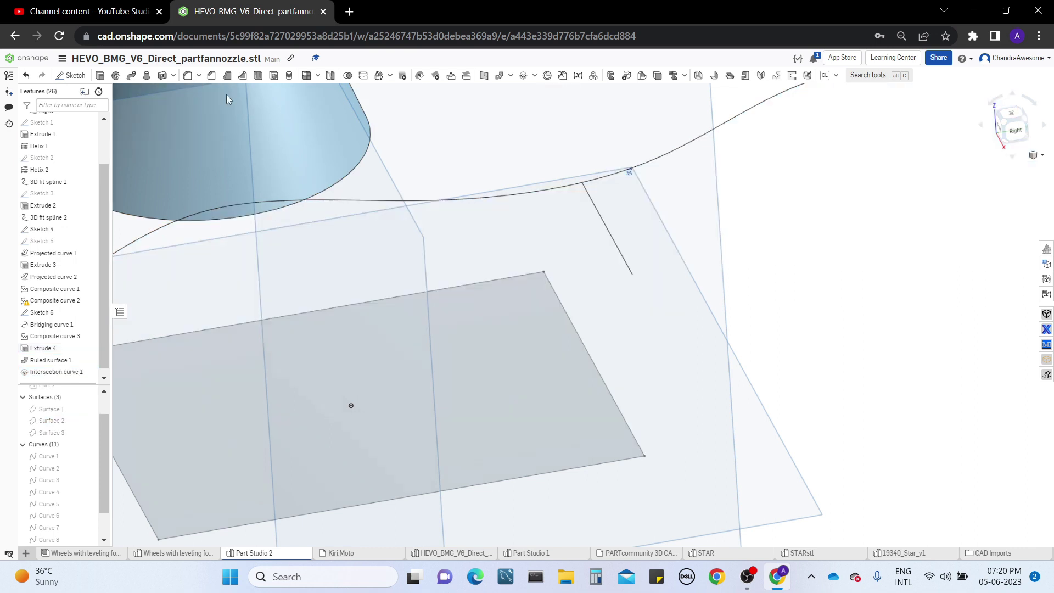
Step: Show Surface 2 and Surface 3 again
{"action": "left_click", "coordinate": [89, 422]}
{"action": "left_click", "coordinate": [89, 433]}
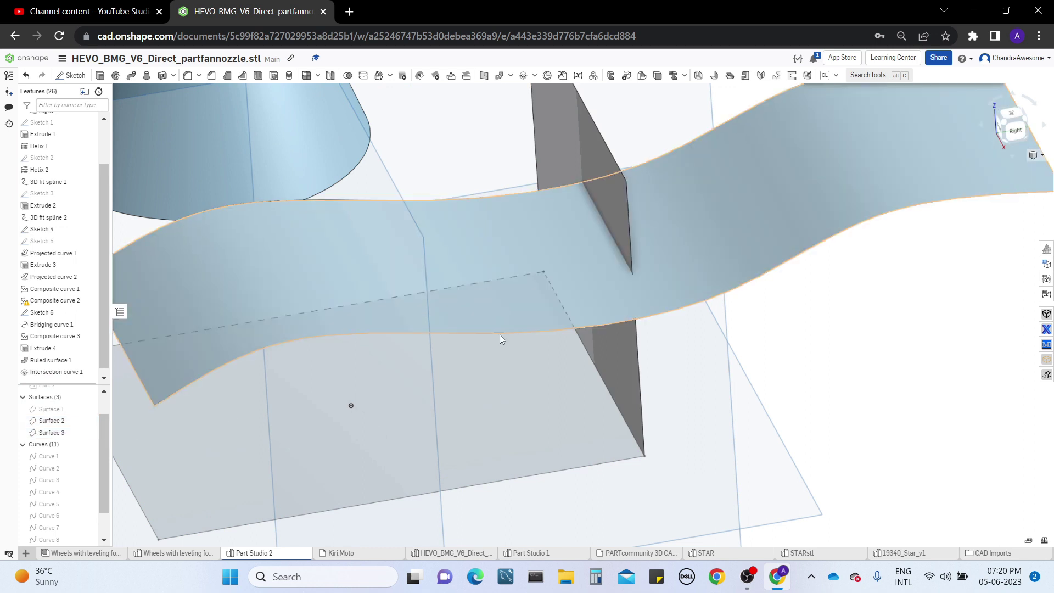
{"action": "middle_click_drag", "start_coordinate": [500, 334], "coordinate": [511, 393]}
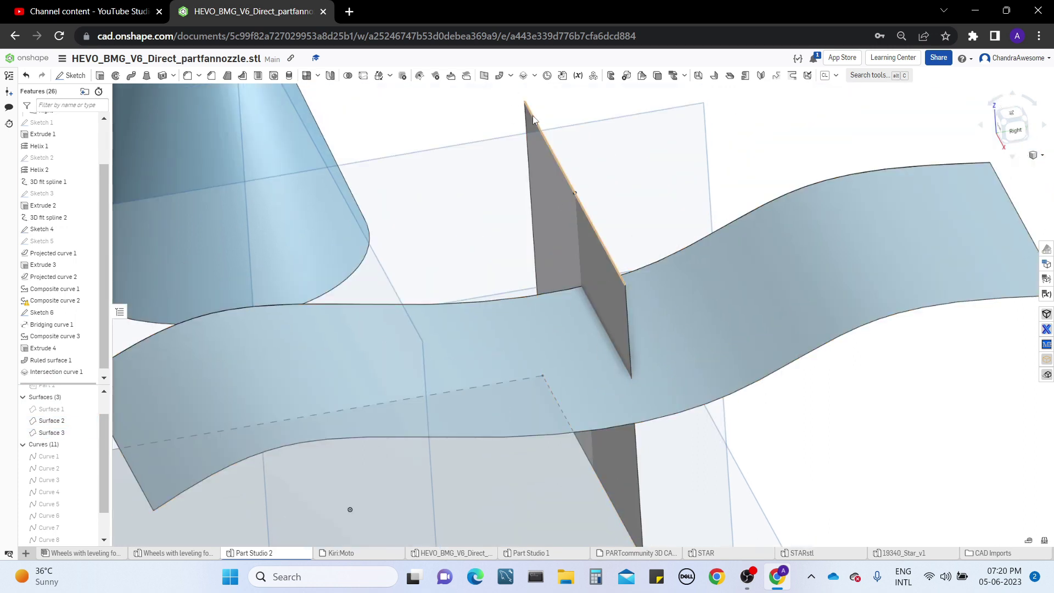
{"action": "left_click", "coordinate": [510, 75]}
{"action": "middle_click_drag", "start_coordinate": [635, 249], "coordinate": [650, 271]}
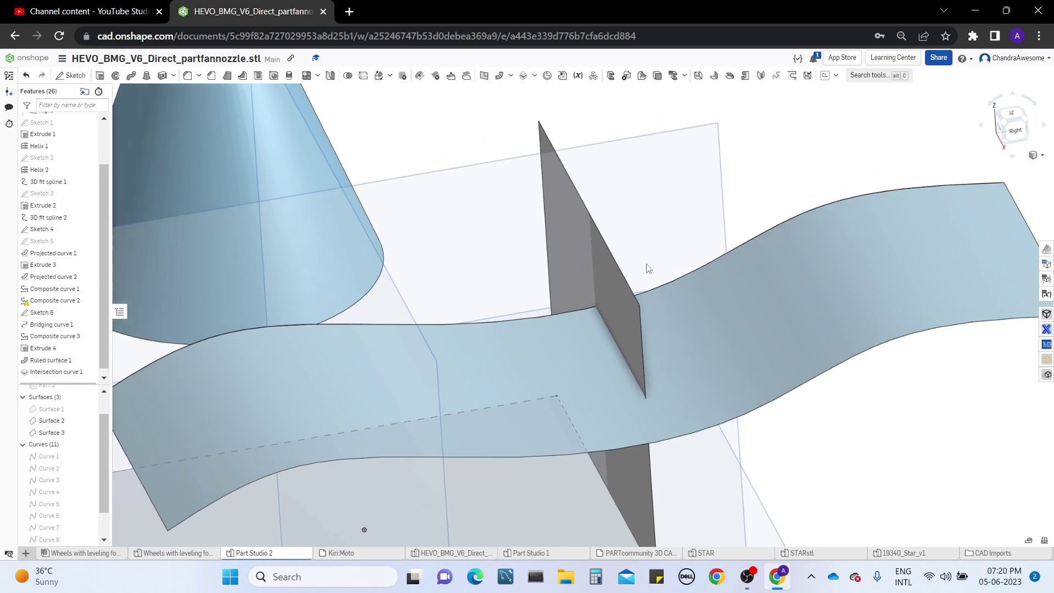
{"action": "left_click", "coordinate": [568, 219]}
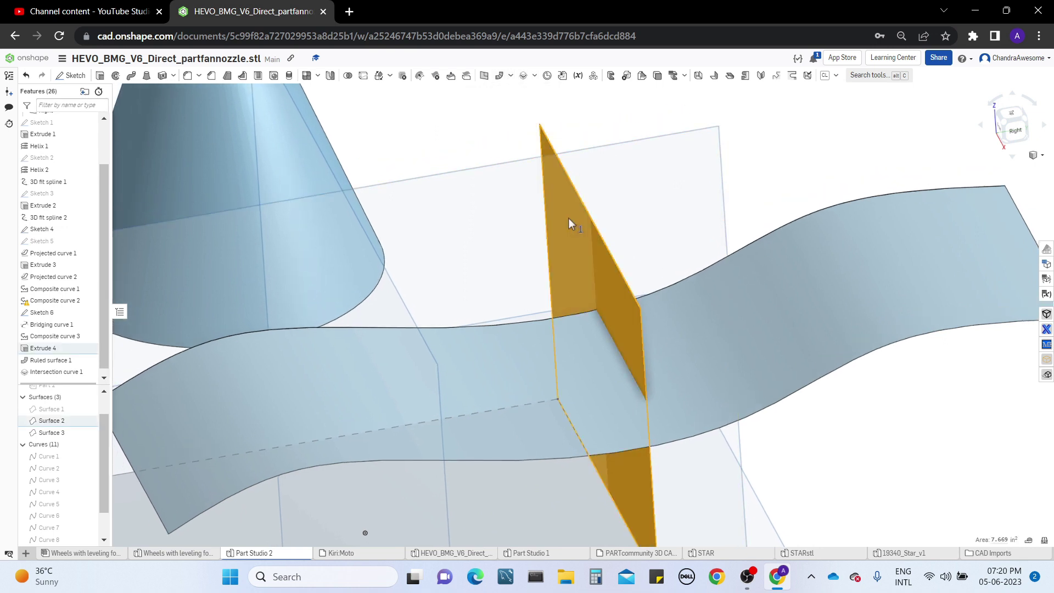
{"action": "left_click", "coordinate": [511, 104]}
{"action": "left_click", "coordinate": [511, 75]}
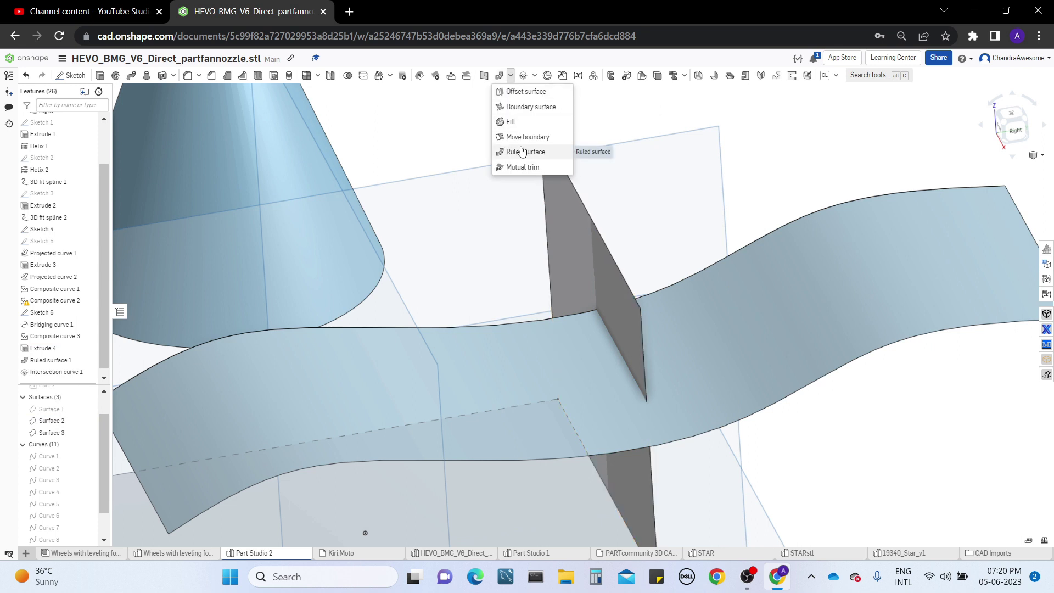
{"action": "scroll", "coordinate": [730, 286], "scroll_direction": "down", "scroll_amount": 5}
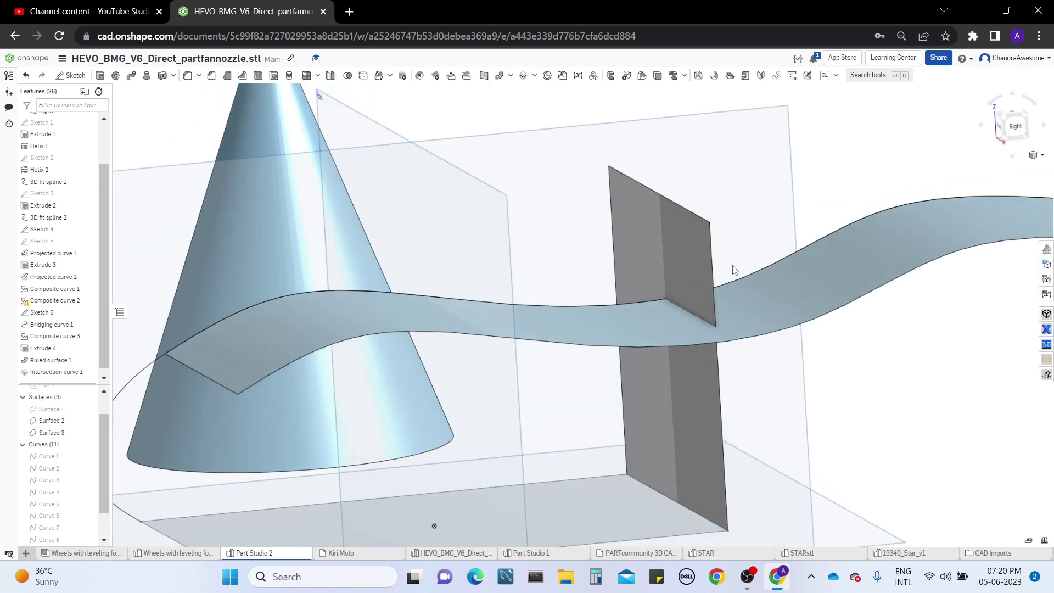
{"action": "right_click_drag", "start_coordinate": [728, 255], "coordinate": [737, 314]}
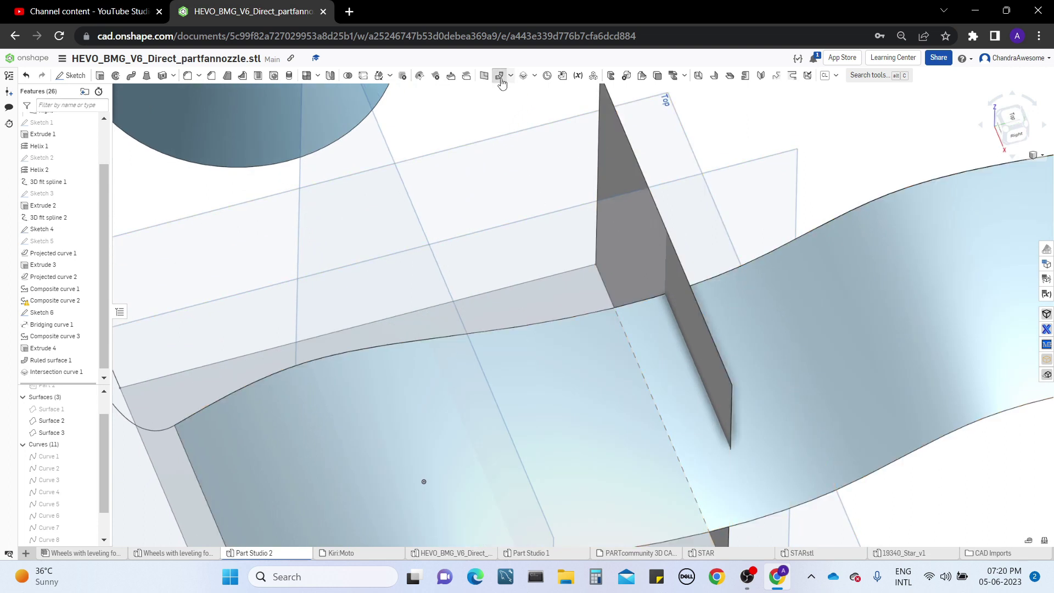
Step: Start a ruled surface along the wavy edge of Ruled surface 1 and set its type to Tangent
{"action": "left_click", "coordinate": [581, 318]}
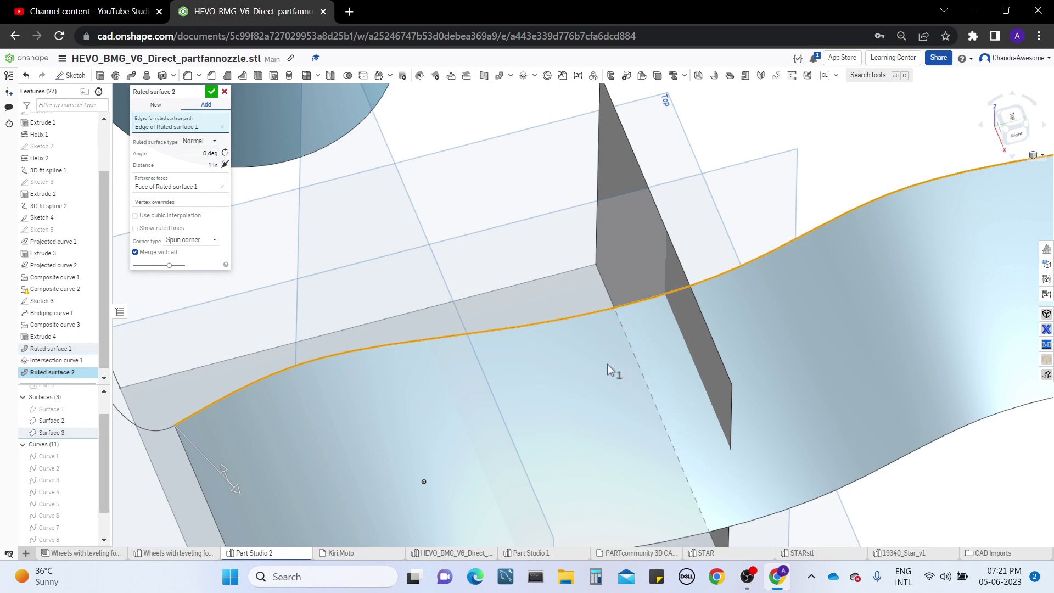
{"action": "right_click_drag", "start_coordinate": [608, 364], "coordinate": [673, 351]}
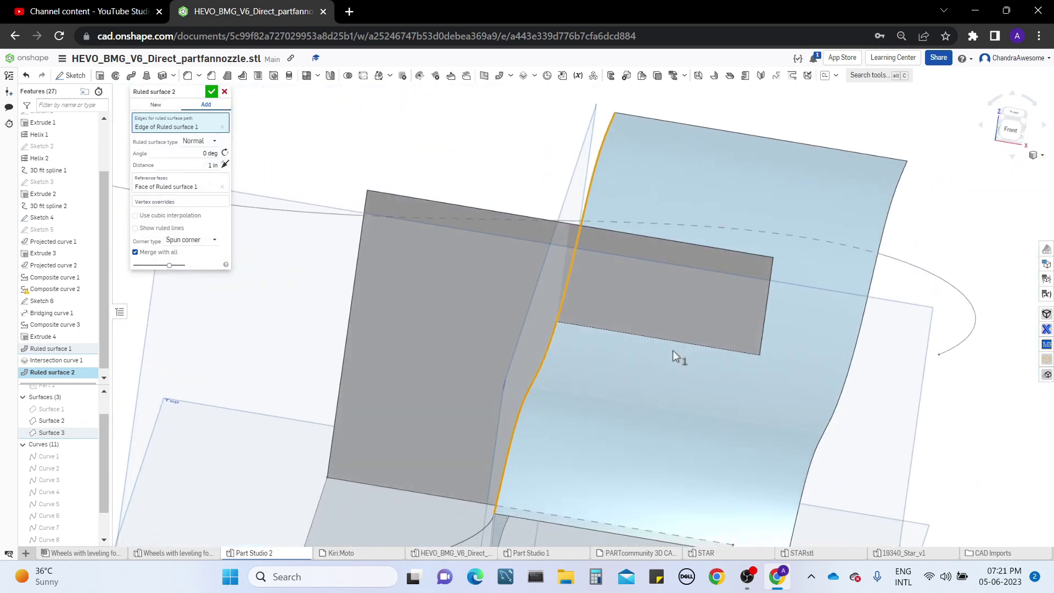
{"action": "left_click", "coordinate": [209, 144]}
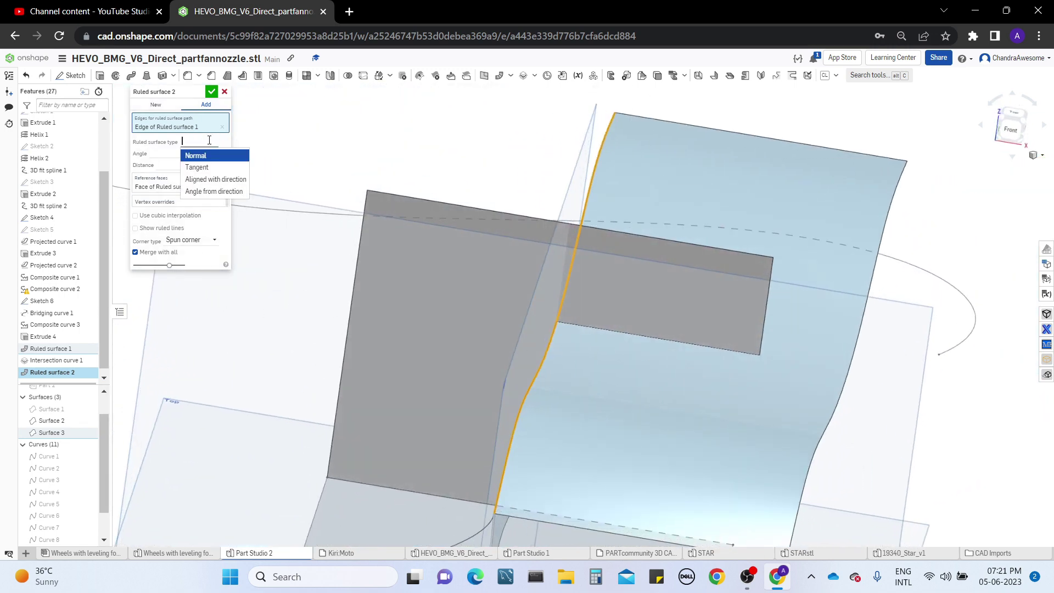
{"action": "left_click", "coordinate": [208, 167]}
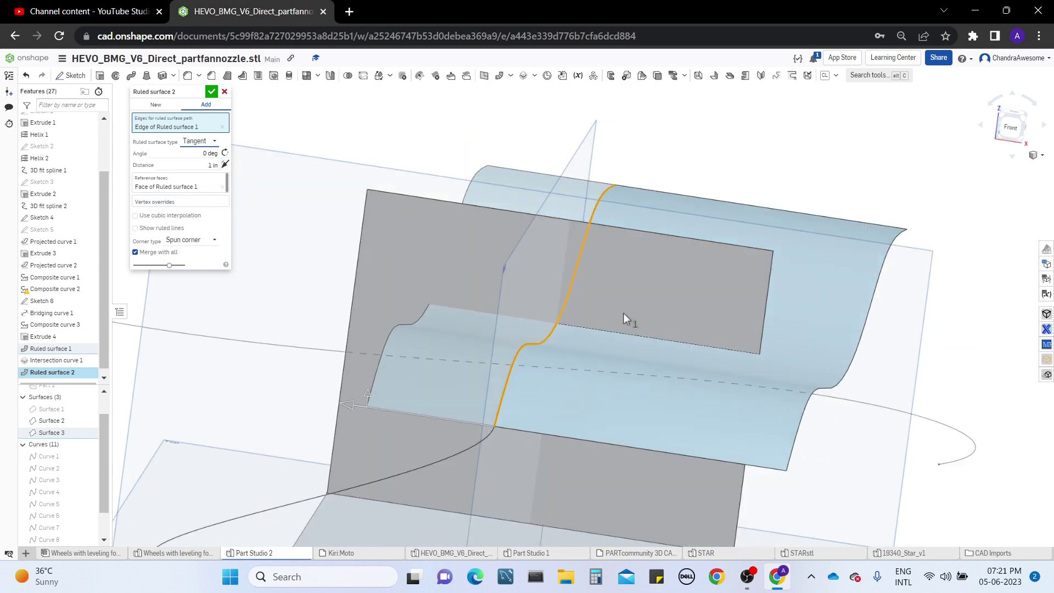
Step: Set the tangent ruled surface's angle to 35 deg and distance to 0.99 in, and enable cubic interpolation
{"action": "left_click_drag", "start_coordinate": [353, 362], "coordinate": [403, 306]}
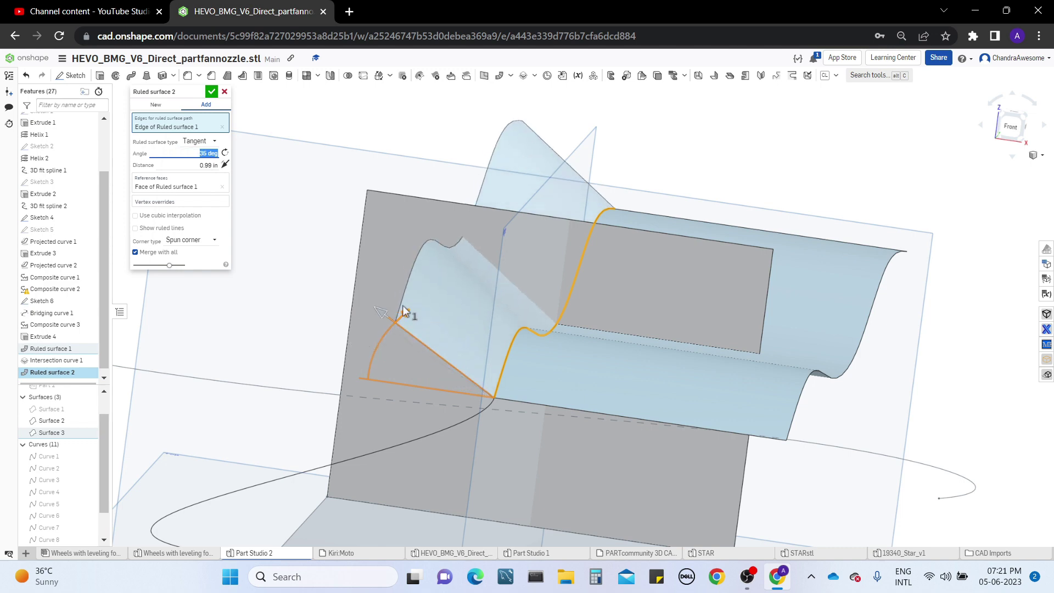
{"action": "right_click_drag", "start_coordinate": [403, 305], "coordinate": [387, 192]}
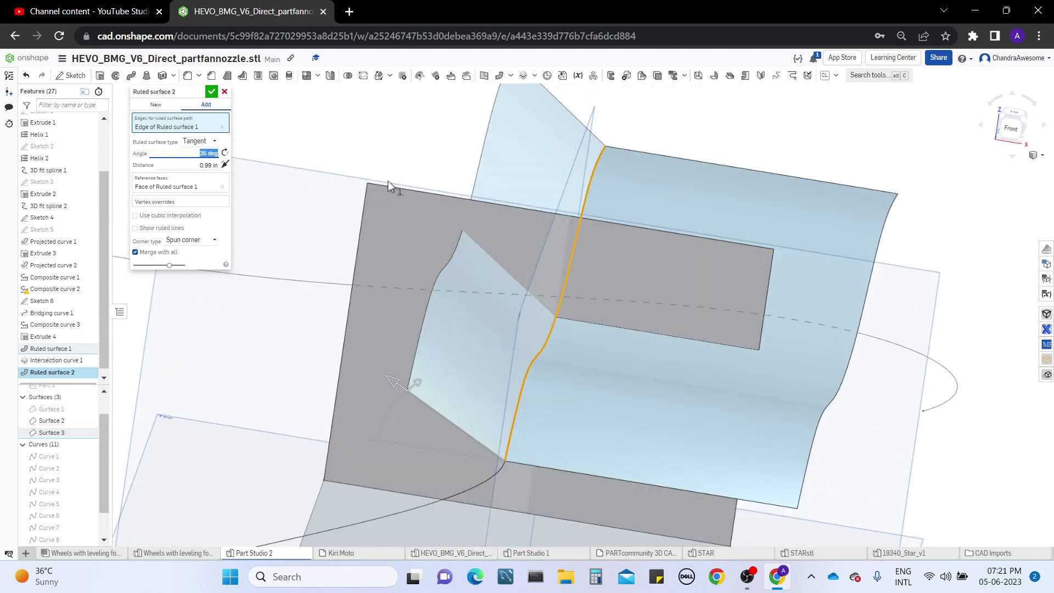
{"action": "left_click", "coordinate": [178, 216]}
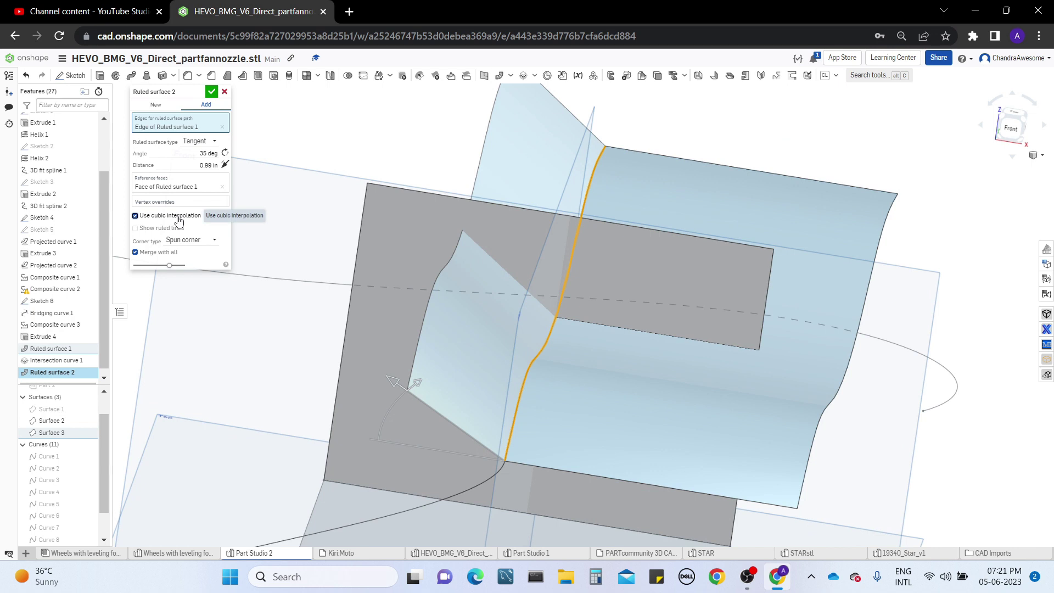
Step: Preview the ruled lines on the new surface, turn them off again, and finish the ruled surface
{"action": "left_click", "coordinate": [177, 230]}
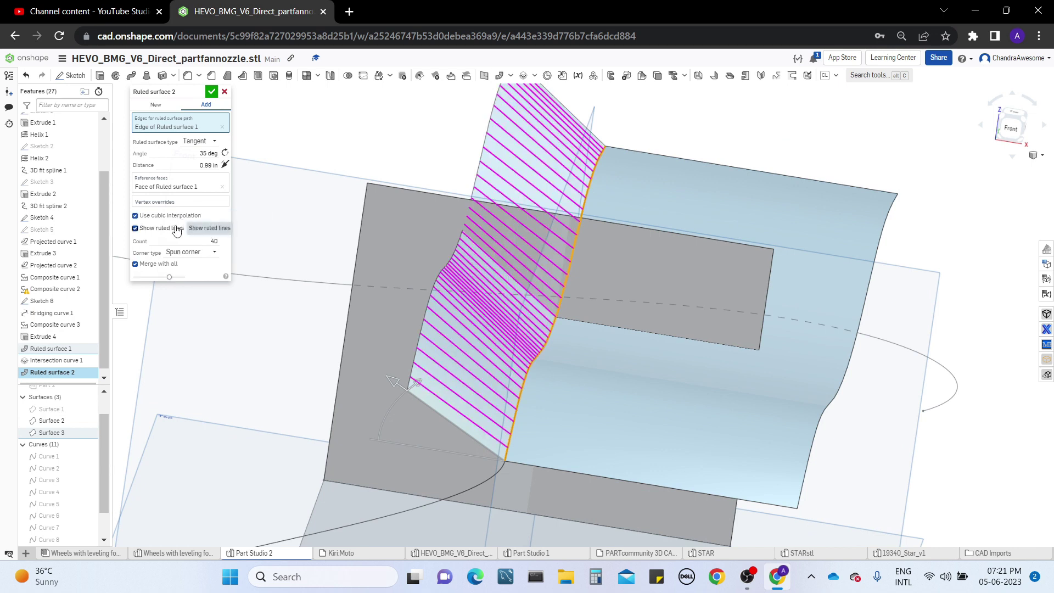
{"action": "left_click", "coordinate": [176, 229]}
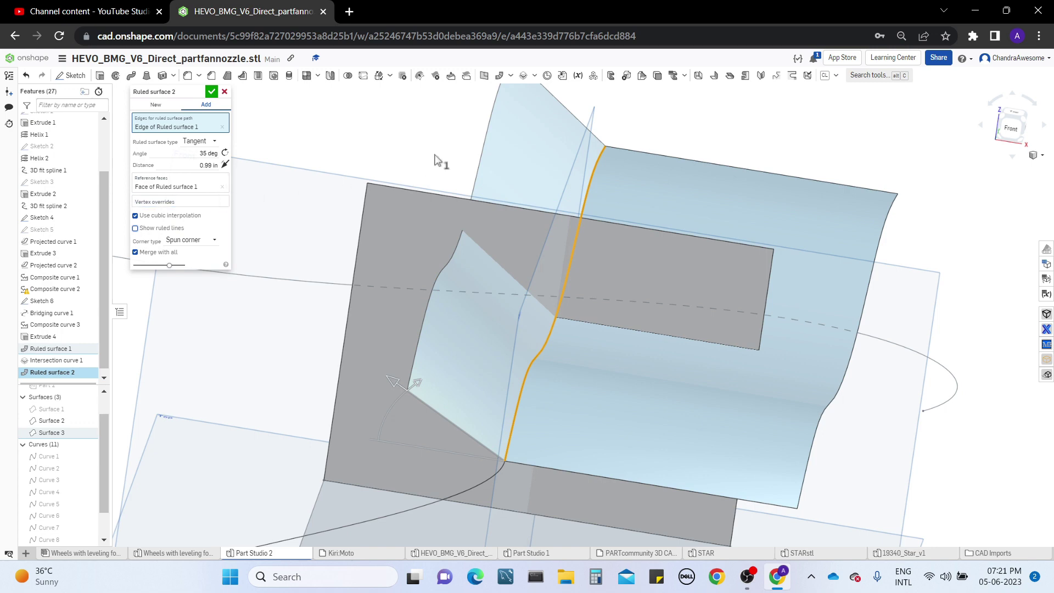
{"action": "right_click_drag", "start_coordinate": [436, 160], "coordinate": [270, 227]}
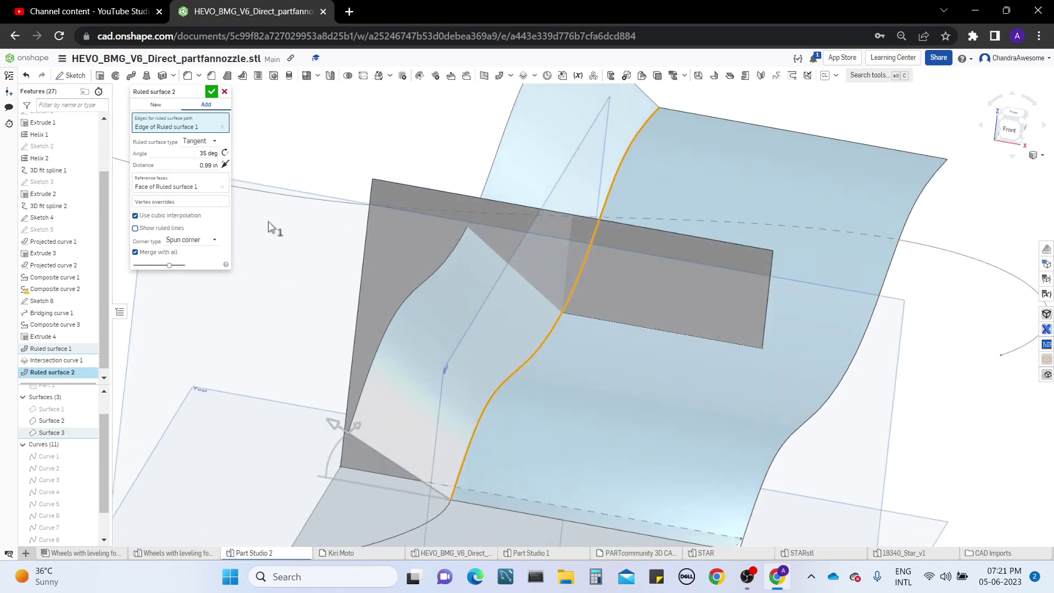
{"action": "left_click", "coordinate": [211, 91]}
{"action": "right_click_drag", "start_coordinate": [497, 262], "coordinate": [665, 268]}
{"action": "right_click_drag", "start_coordinate": [526, 278], "coordinate": [529, 255]}
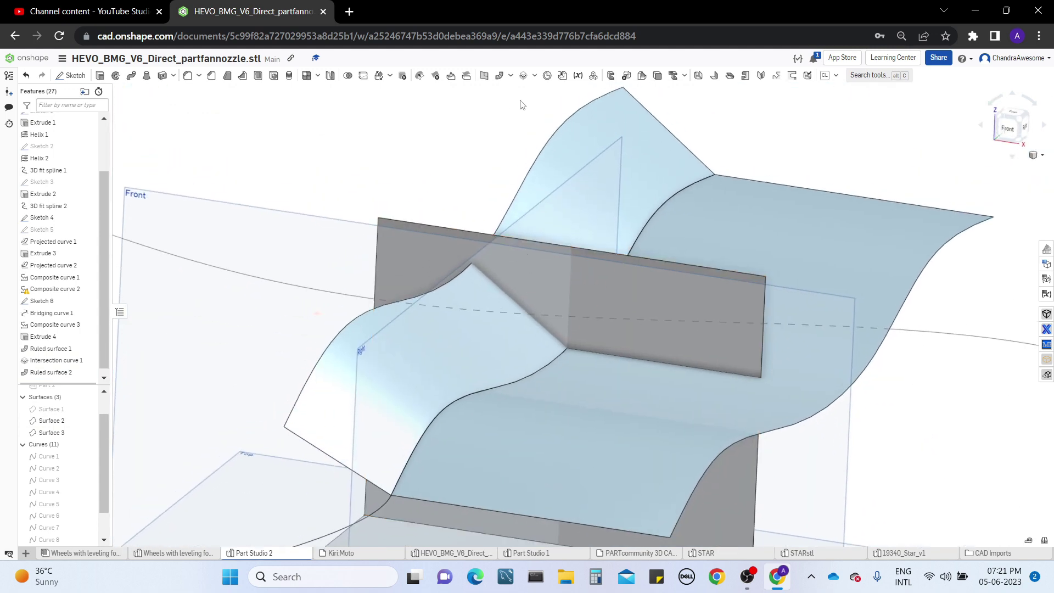
Step: Create an intersection curve with the Ruled surface 2 and Ruled surface 1 faces as Group 1 and the Extrude 4 face as Group 2
{"action": "left_click", "coordinate": [525, 76]}
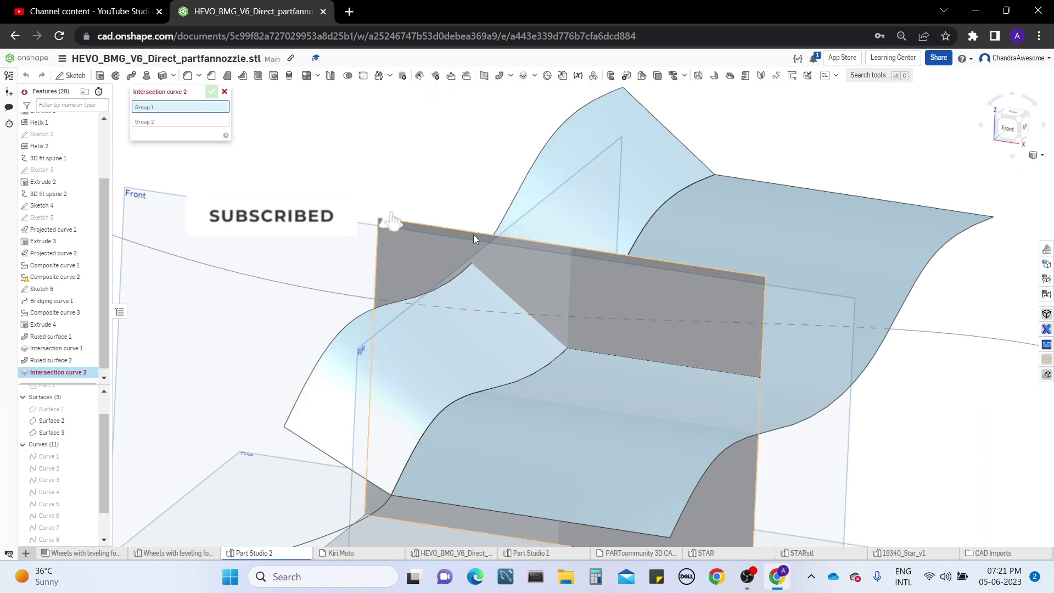
{"action": "right_click_drag", "start_coordinate": [577, 201], "coordinate": [545, 147]}
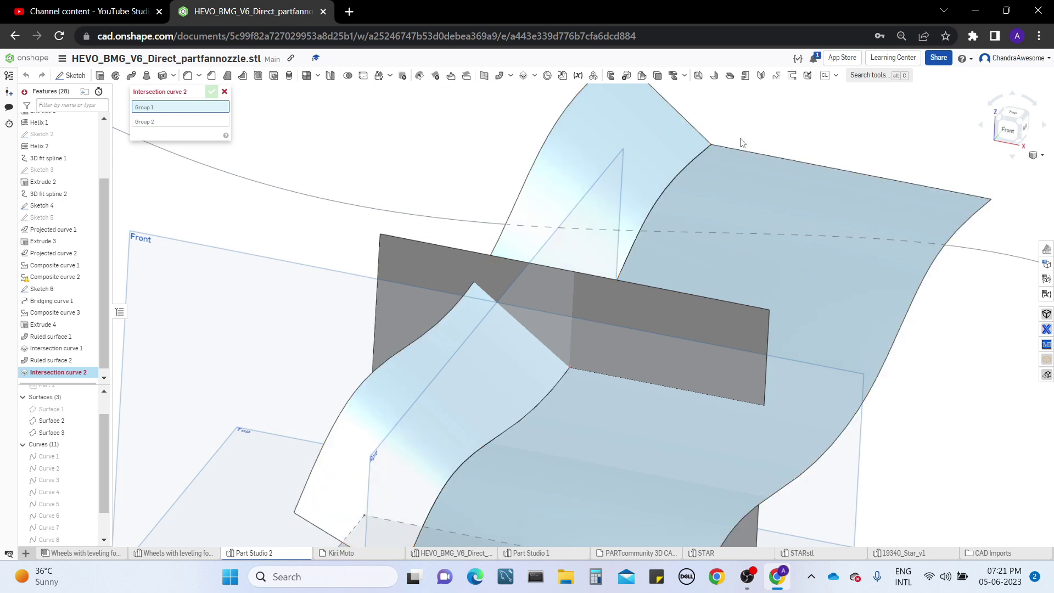
{"action": "left_click", "coordinate": [612, 143]}
{"action": "left_click", "coordinate": [779, 192]}
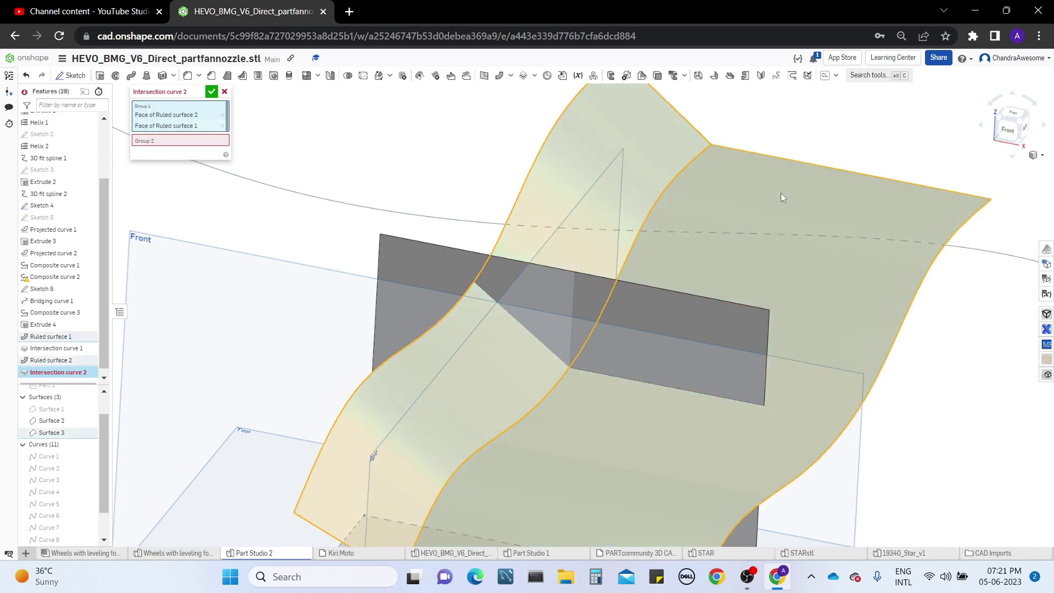
{"action": "left_click", "coordinate": [201, 141]}
{"action": "left_click", "coordinate": [407, 261]}
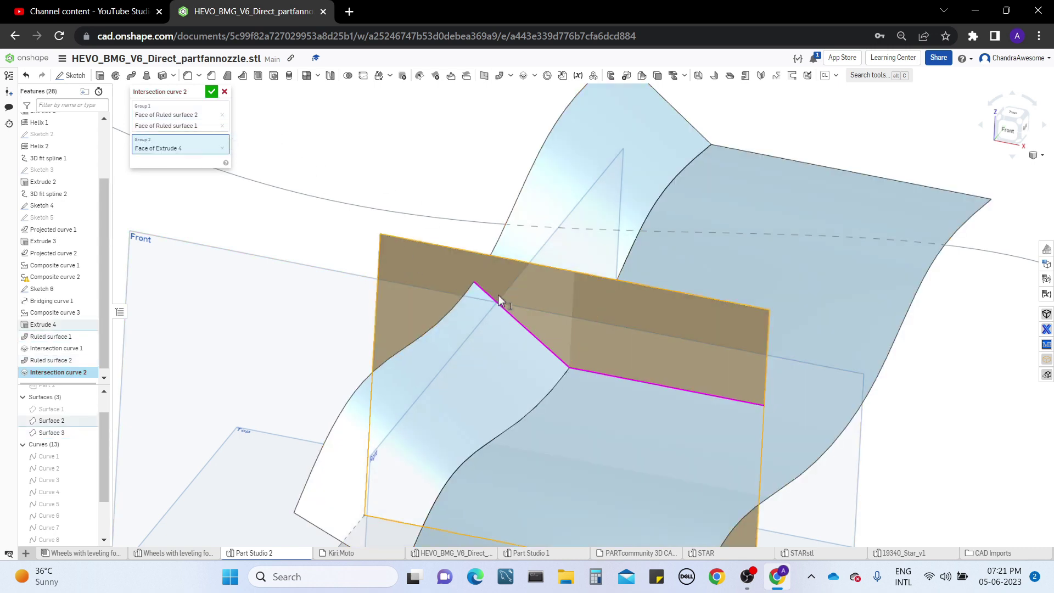
{"action": "right_click_drag", "start_coordinate": [499, 299], "coordinate": [509, 287]}
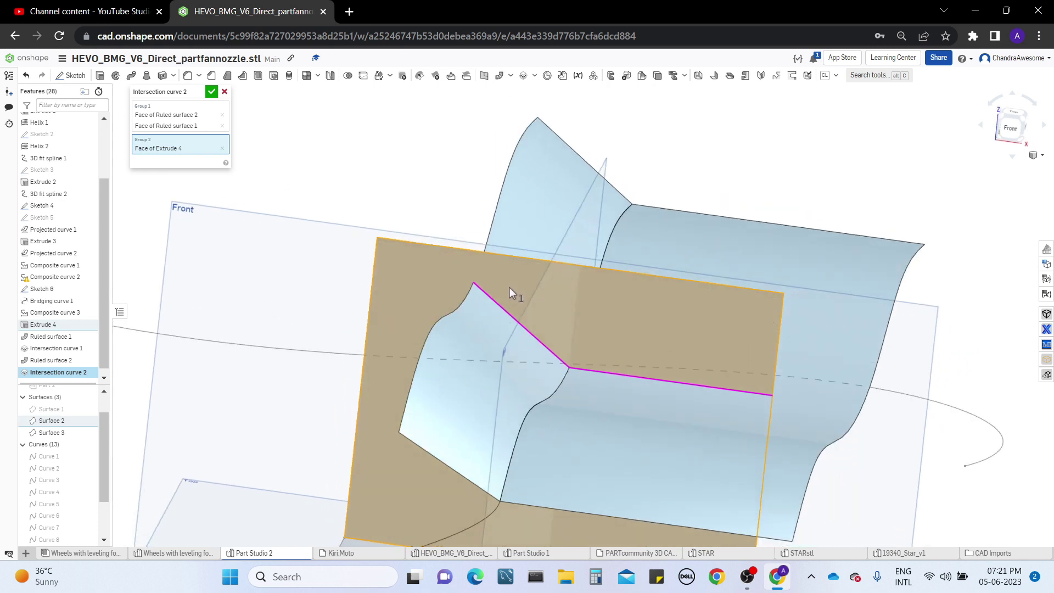
{"action": "left_click", "coordinate": [212, 92]}
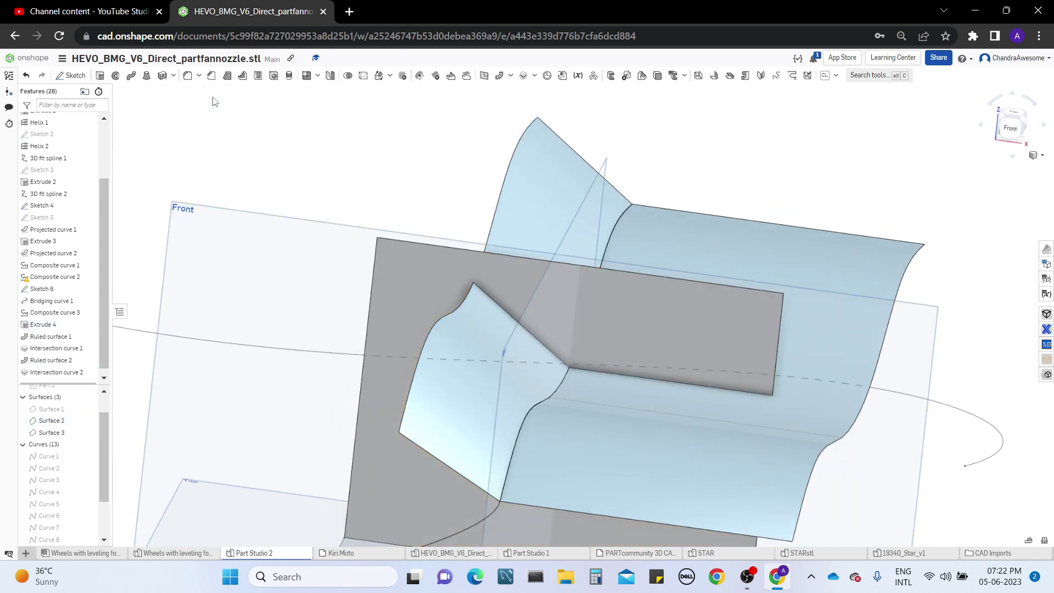
Step: Hide Surface 3 and Surface 2 and examine the intersection curves on their own
{"action": "left_click", "coordinate": [89, 433]}
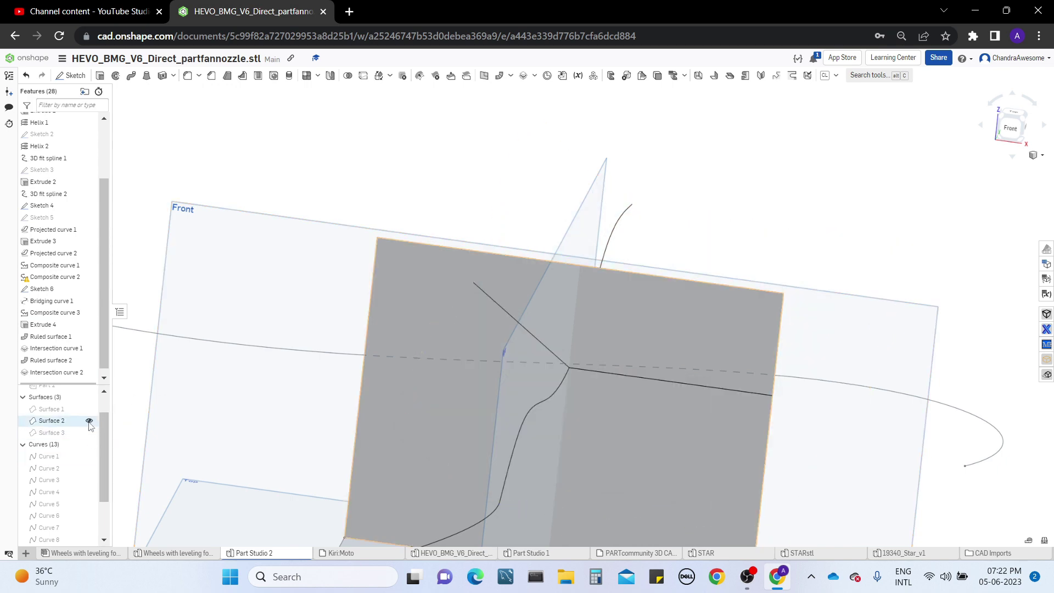
{"action": "left_click", "coordinate": [89, 421]}
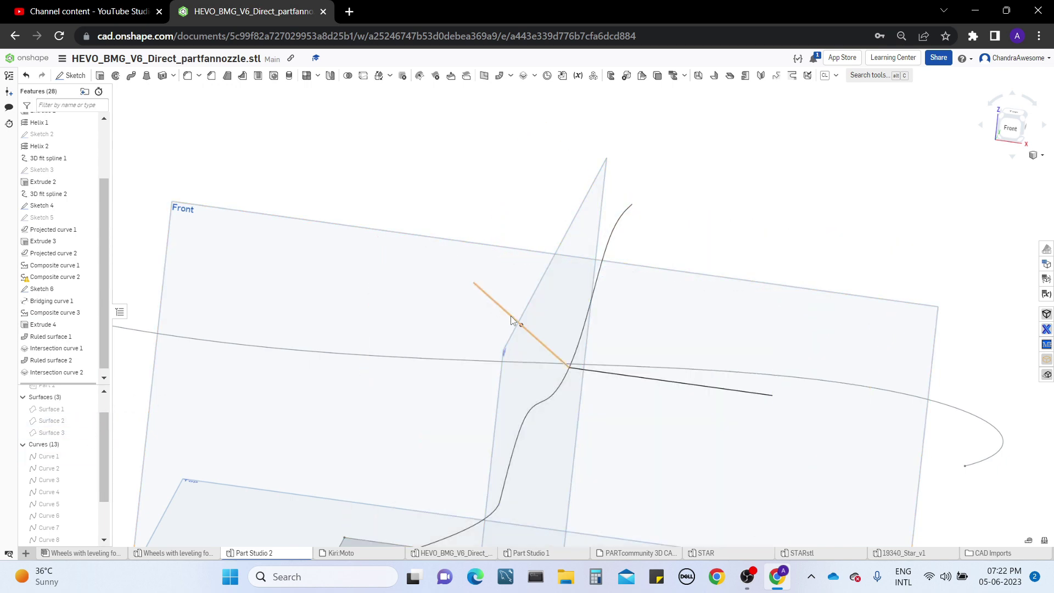
{"action": "right_click_drag", "start_coordinate": [511, 315], "coordinate": [530, 232]}
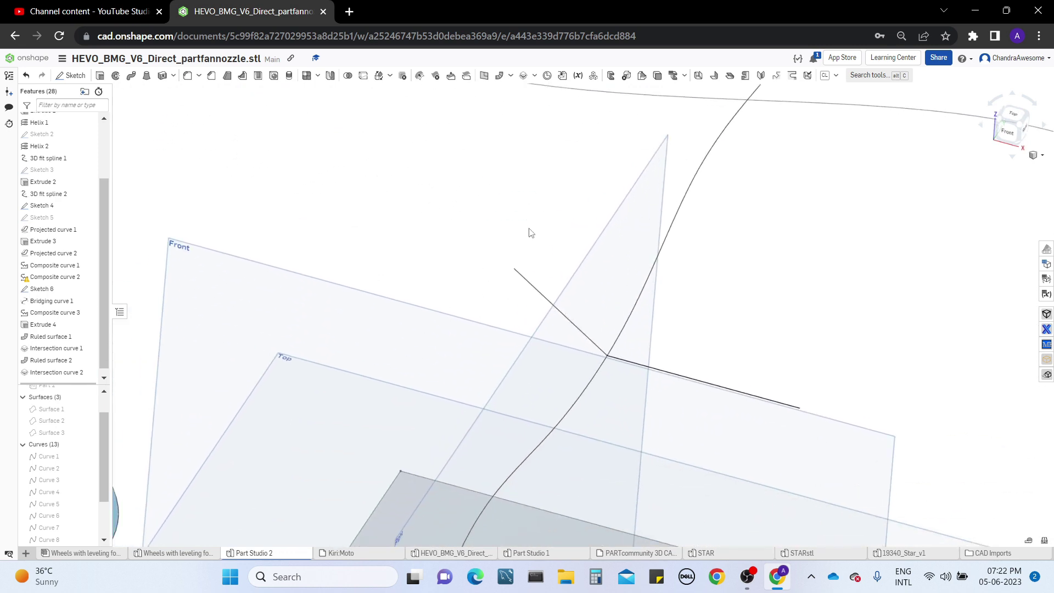
{"action": "scroll", "coordinate": [531, 233], "scroll_direction": "up", "scroll_amount": 2}
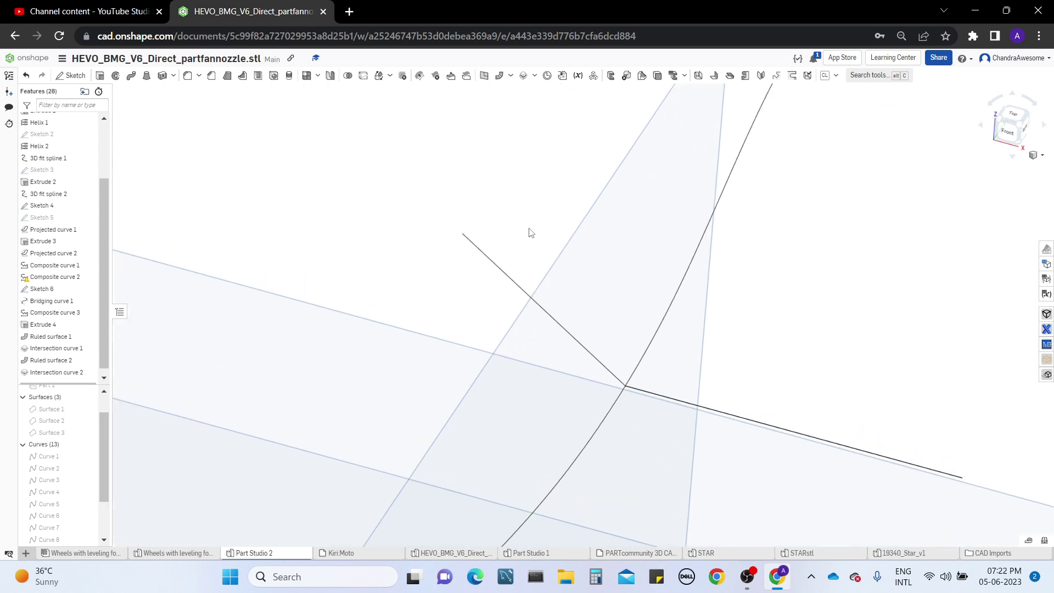
{"action": "scroll", "coordinate": [531, 233], "scroll_direction": "down", "scroll_amount": 5}
{"action": "right_click_drag", "start_coordinate": [761, 268], "coordinate": [753, 248]}
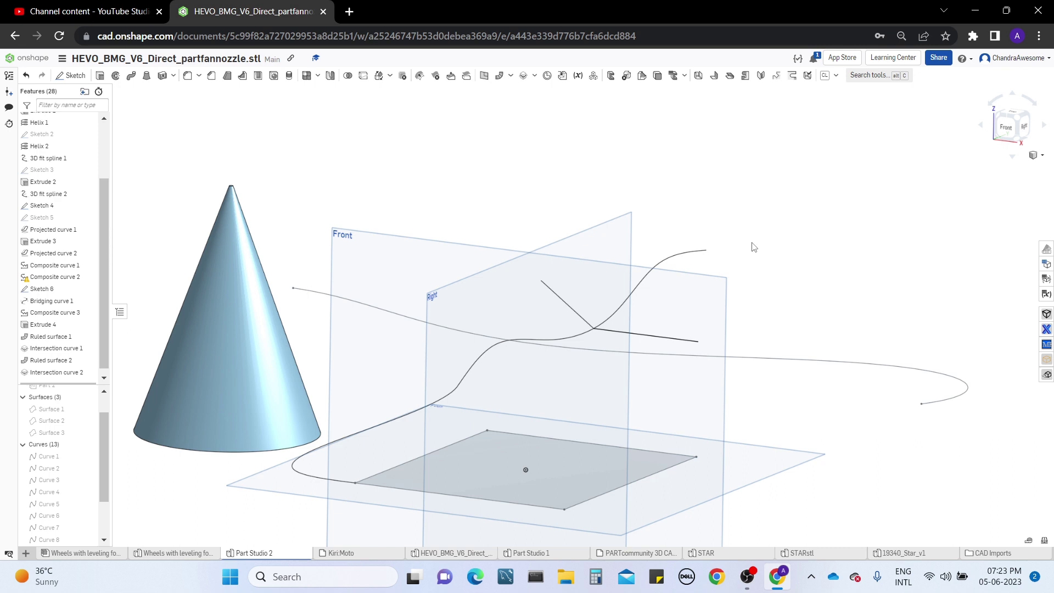
{"action": "mouse_move", "coordinate": [754, 247]}
{"action": "right_mouse_down"}
{"action": "mouse_move", "coordinate": [720, 231]}
{"action": "mouse_move", "coordinate": [743, 242]}
{"action": "right_mouse_up"}
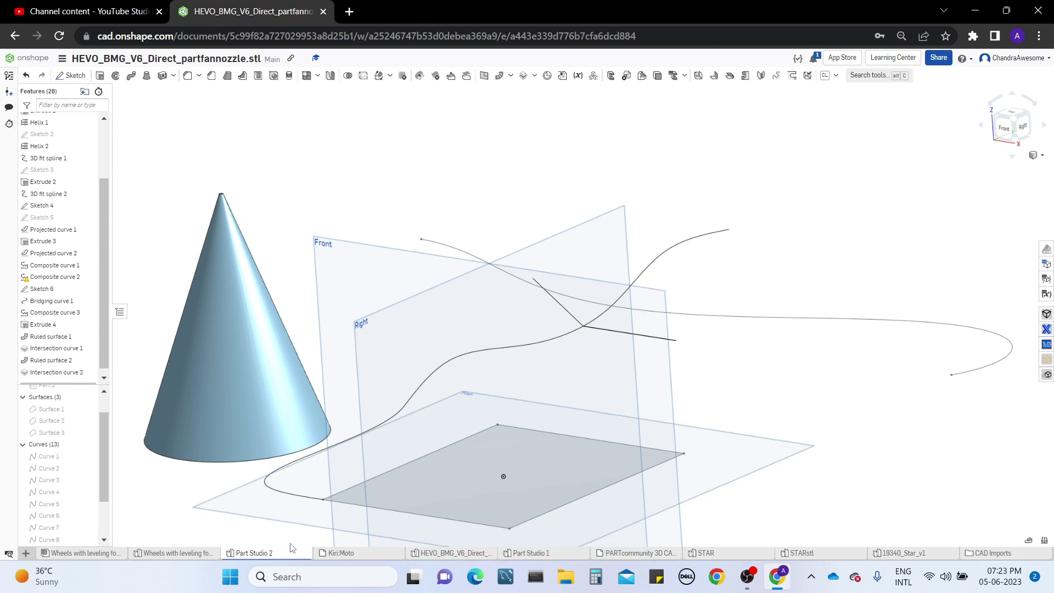
Step: Open Kiri:Moto, dismiss the request to clear all settings and preferences, and look over the CNC workspace
{"action": "left_click", "coordinate": [367, 555]}
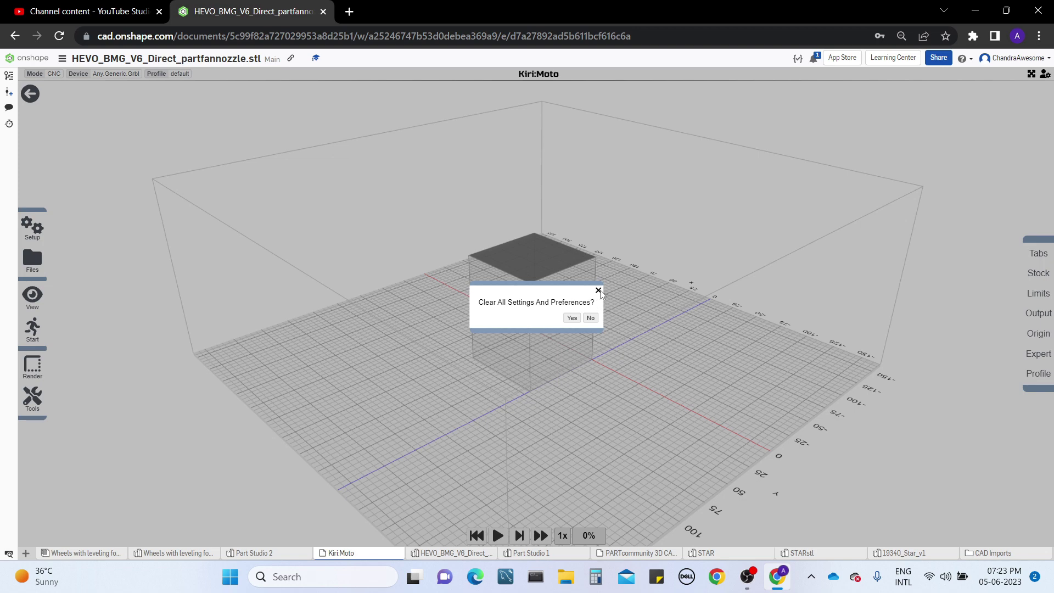
{"action": "left_click", "coordinate": [599, 291]}
{"action": "left_click_drag", "start_coordinate": [763, 235], "coordinate": [725, 239]}
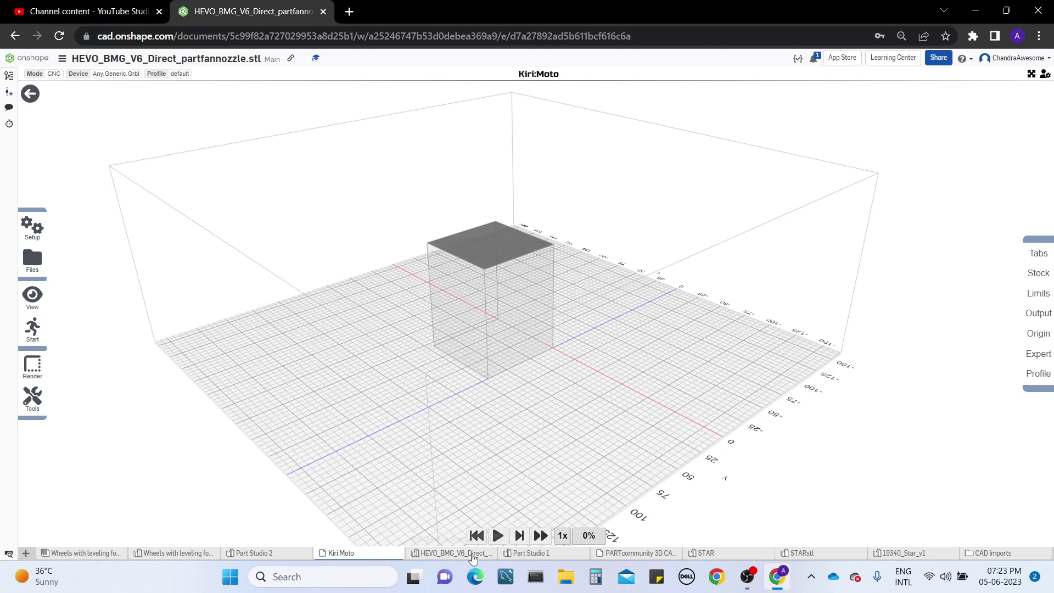
{"action": "mouse_move", "coordinate": [473, 558]}
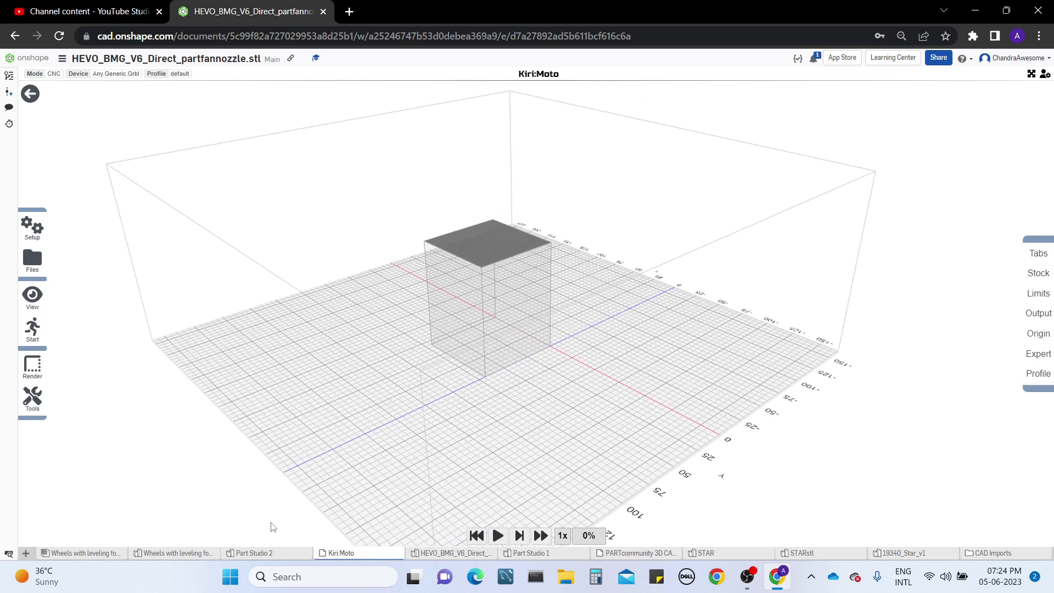
Step: Open the "Wheels with leveling" Part Studio and examine the ruled surfaces around the caster's mounting plate
{"action": "left_click", "coordinate": [208, 554]}
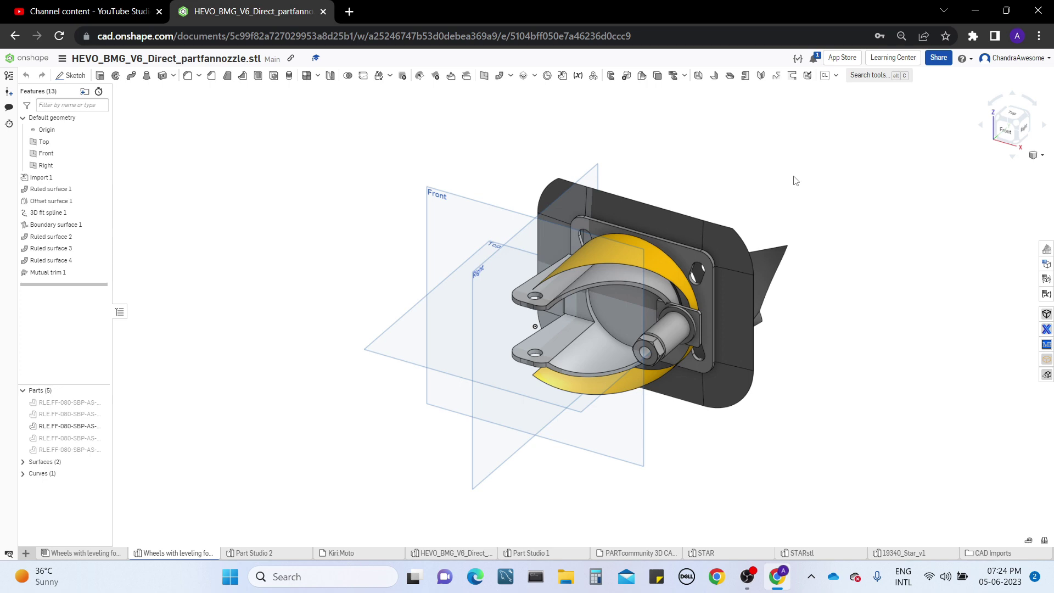
{"action": "right_click_drag", "start_coordinate": [796, 181], "coordinate": [814, 295]}
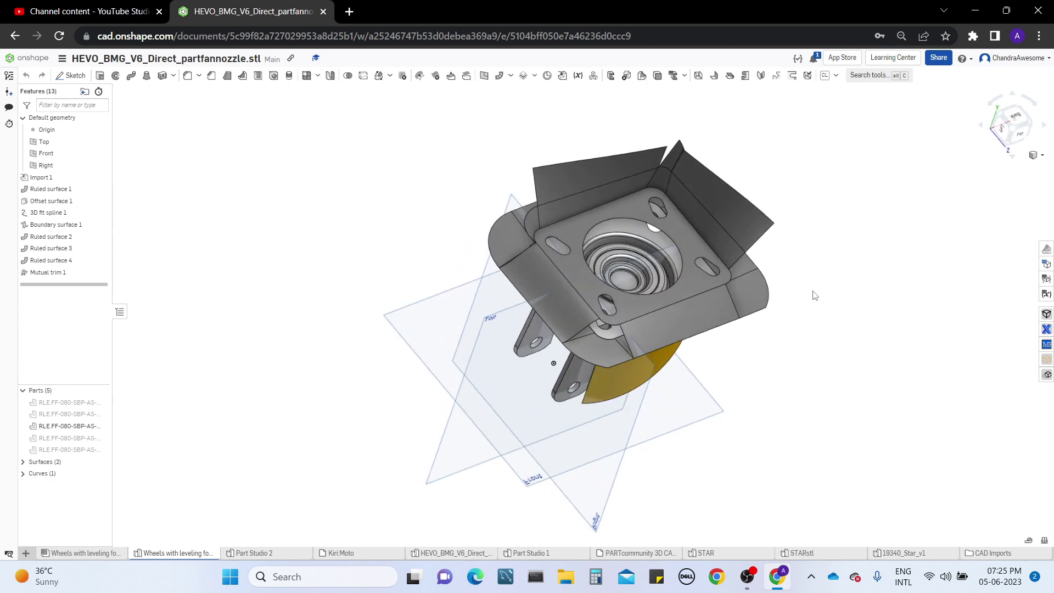
{"action": "scroll", "coordinate": [830, 230], "scroll_direction": "up", "scroll_amount": 5}
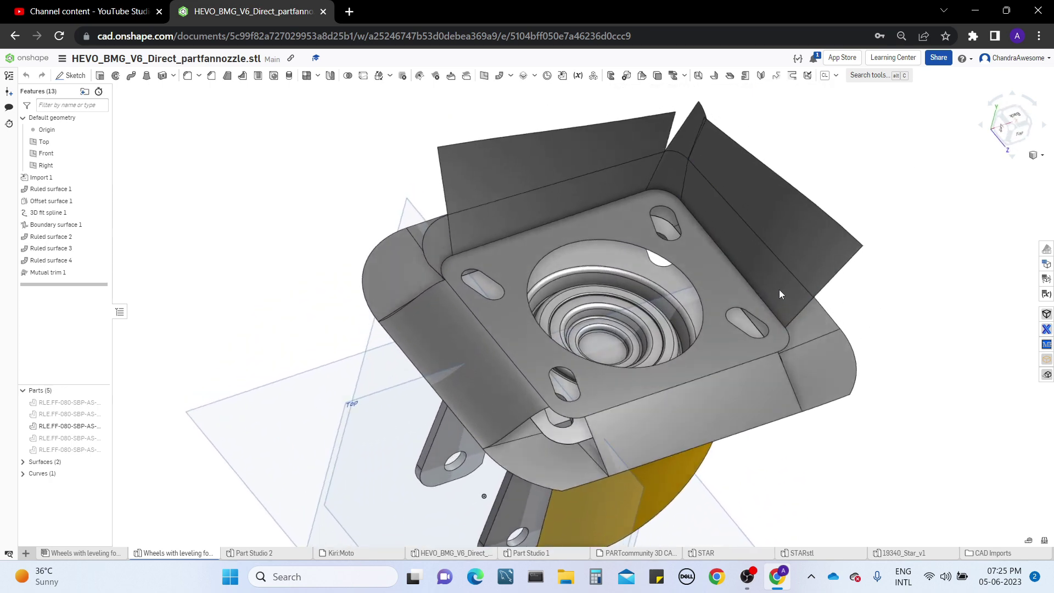
{"action": "mouse_move", "coordinate": [781, 295]}
{"action": "right_mouse_down"}
{"action": "mouse_move", "coordinate": [789, 264]}
{"action": "mouse_move", "coordinate": [783, 288]}
{"action": "right_mouse_up"}
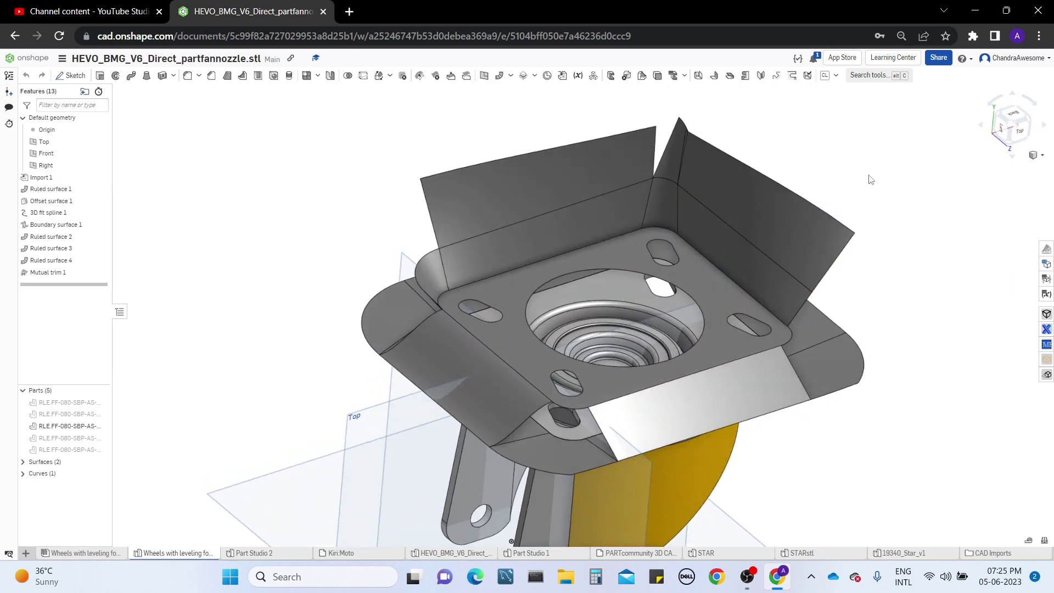